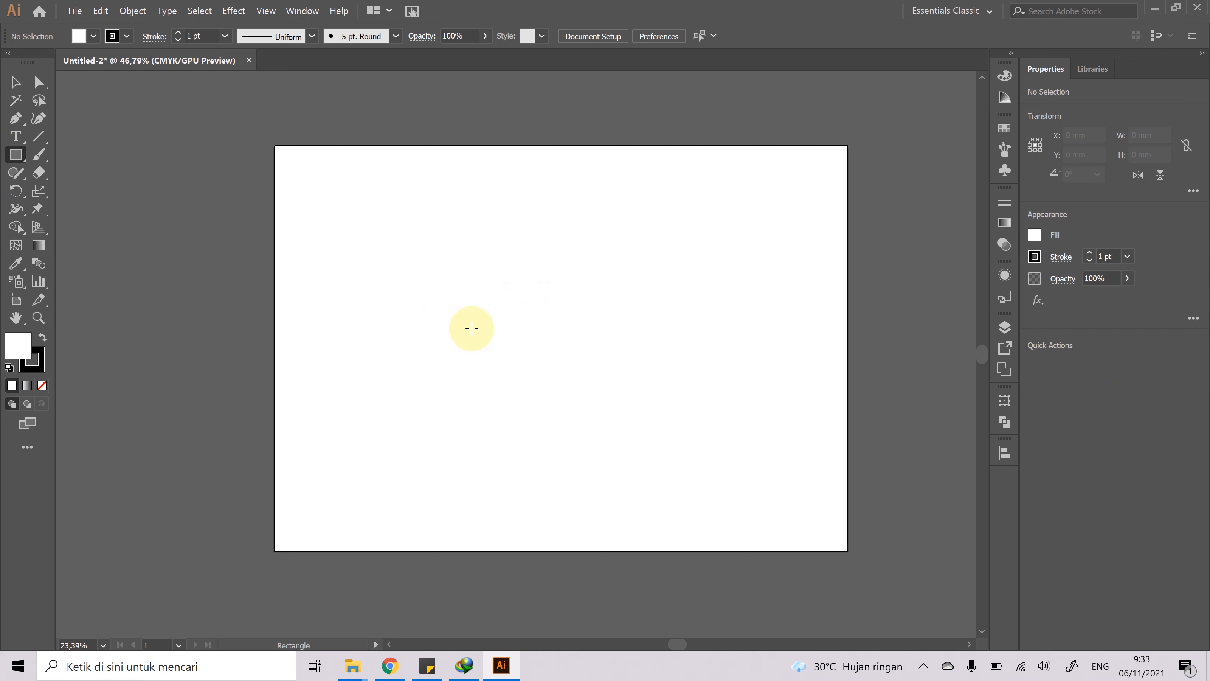
- Draw a rectangle about 37 by 41 mm near the middle of the artboard and fill it with light tan brown
left_click_drag(469, 304, 541, 383)
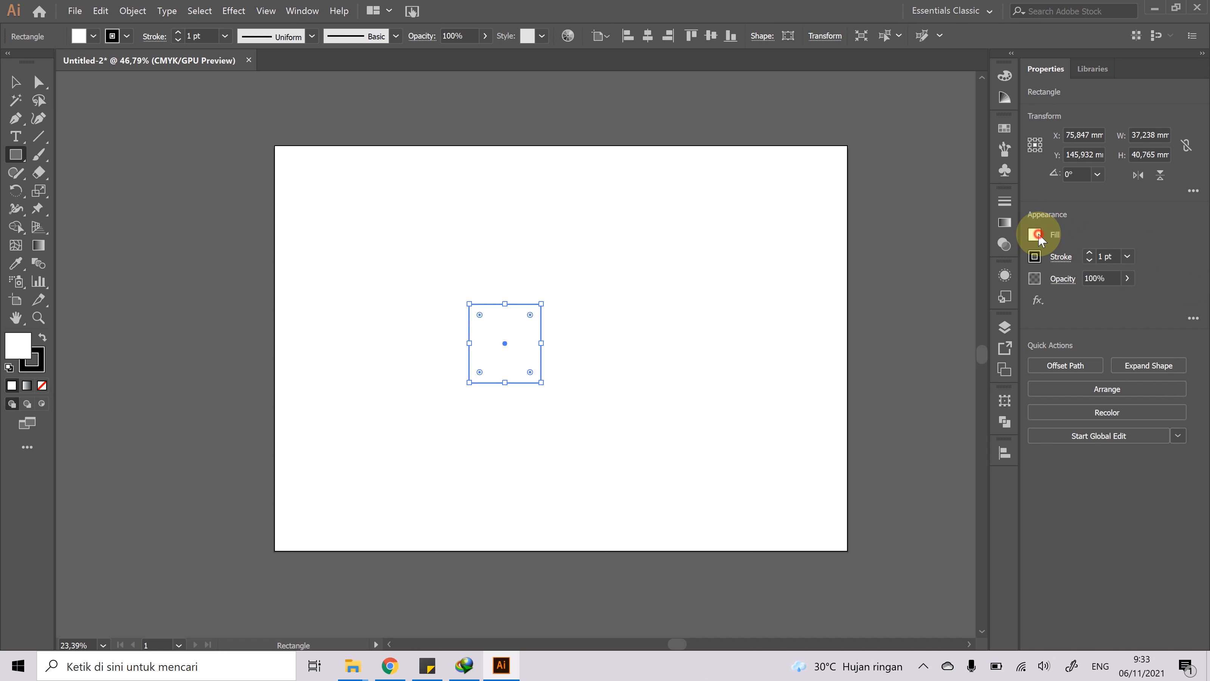
left_click(1037, 234)
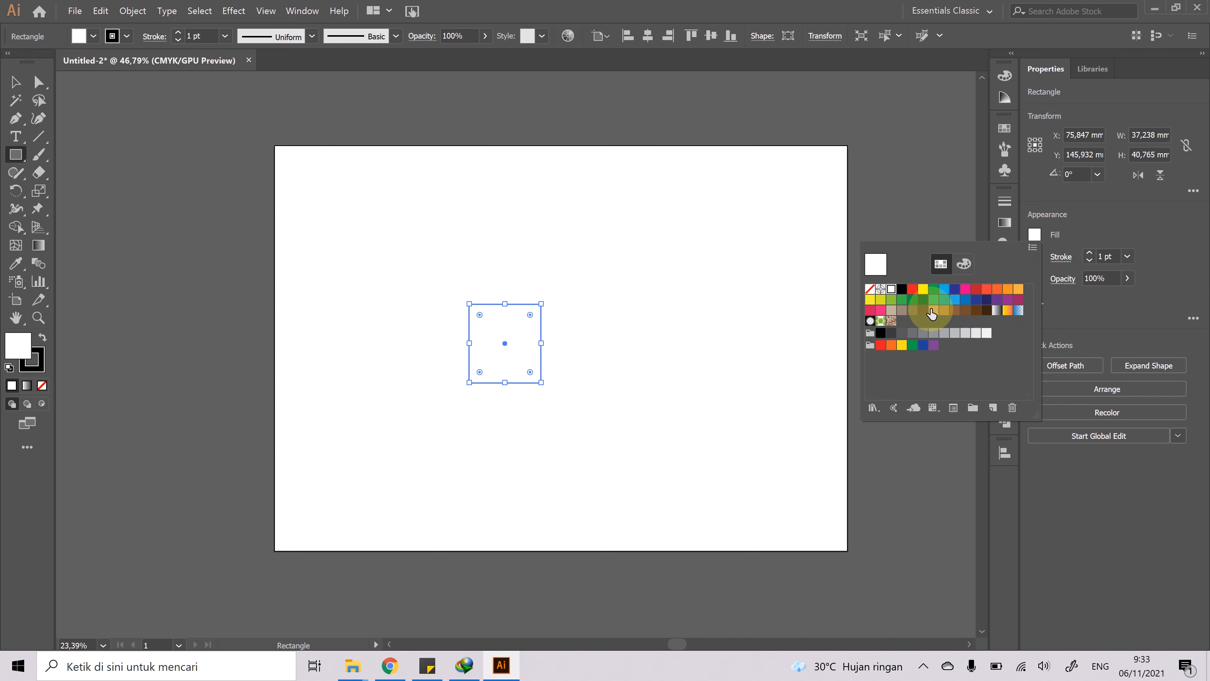
left_click(933, 311)
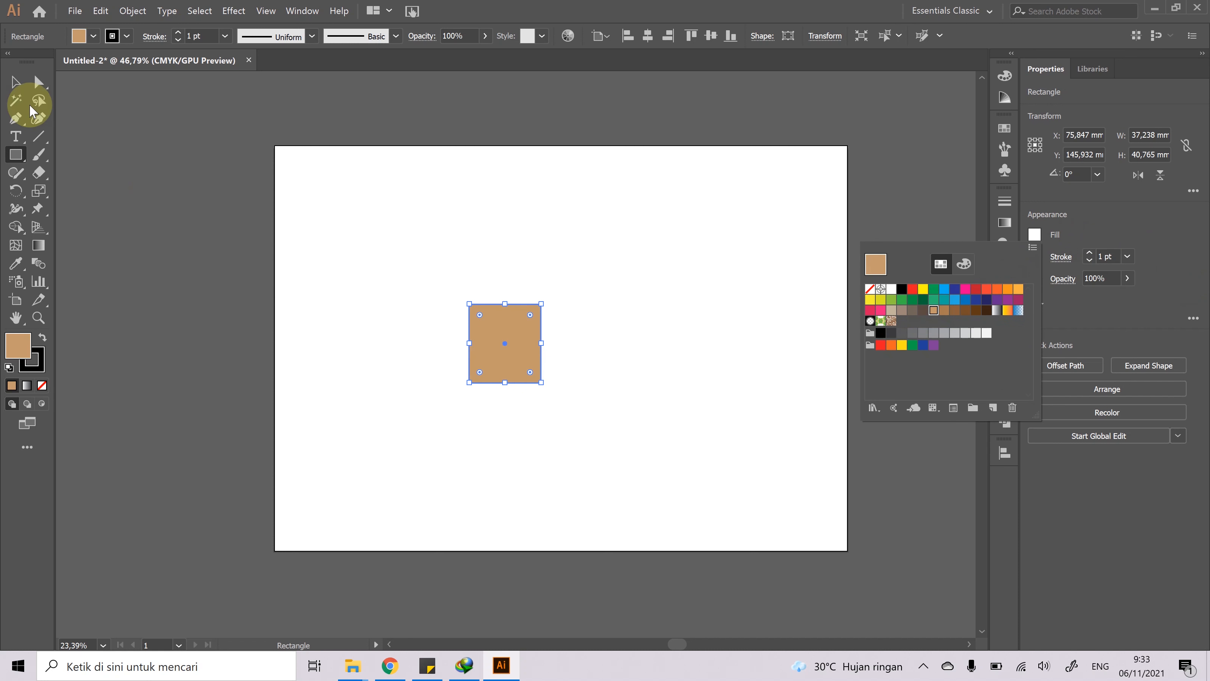
- Duplicate the rectangle and shape the copy into a strip about 7 mm tall resting on the original's upper edge
left_click(13, 79)
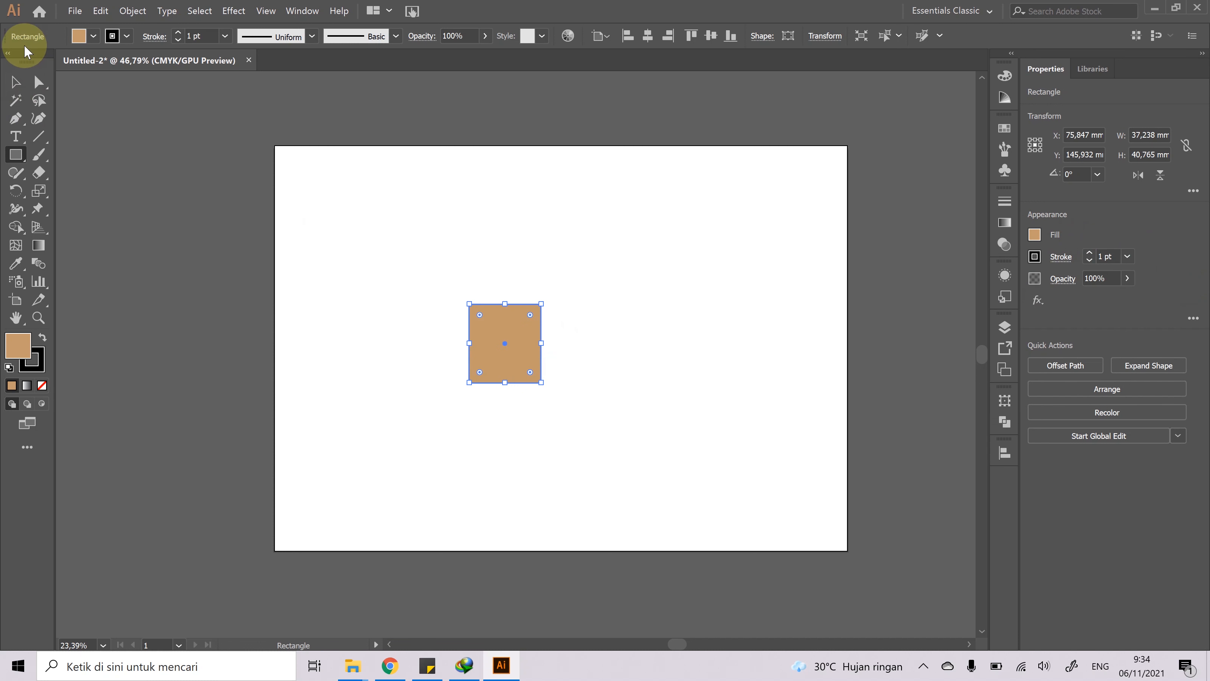
left_click(13, 83)
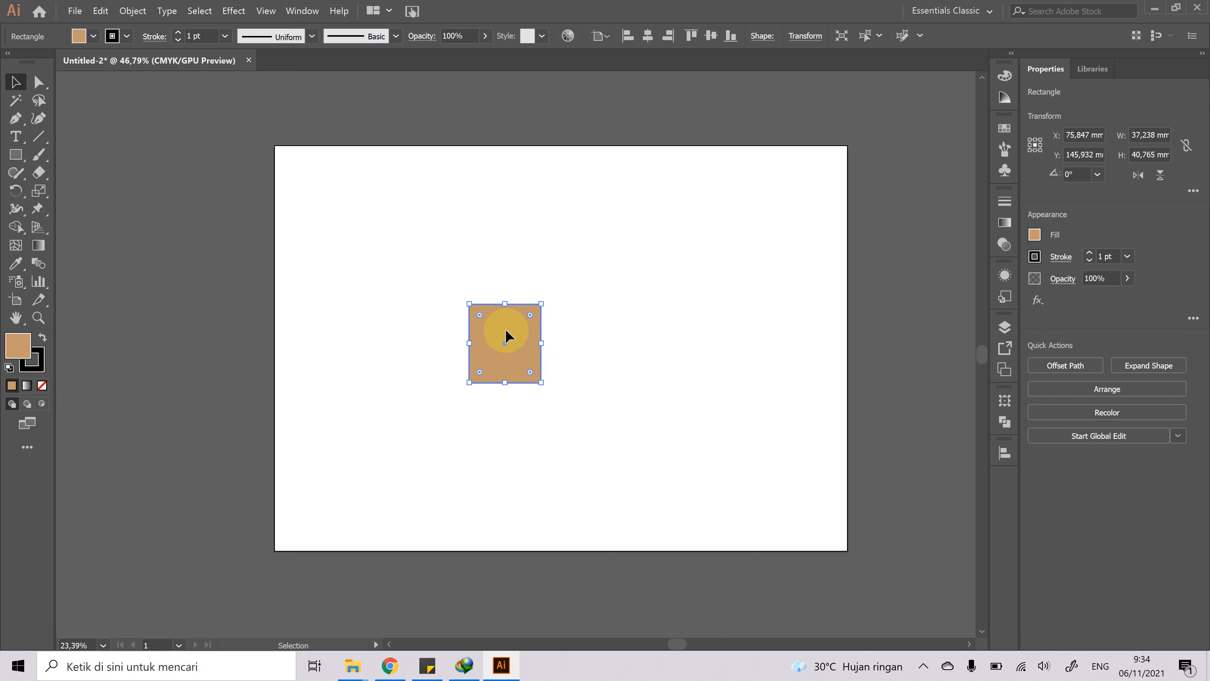
left_click_drag(506, 336, 502, 291)
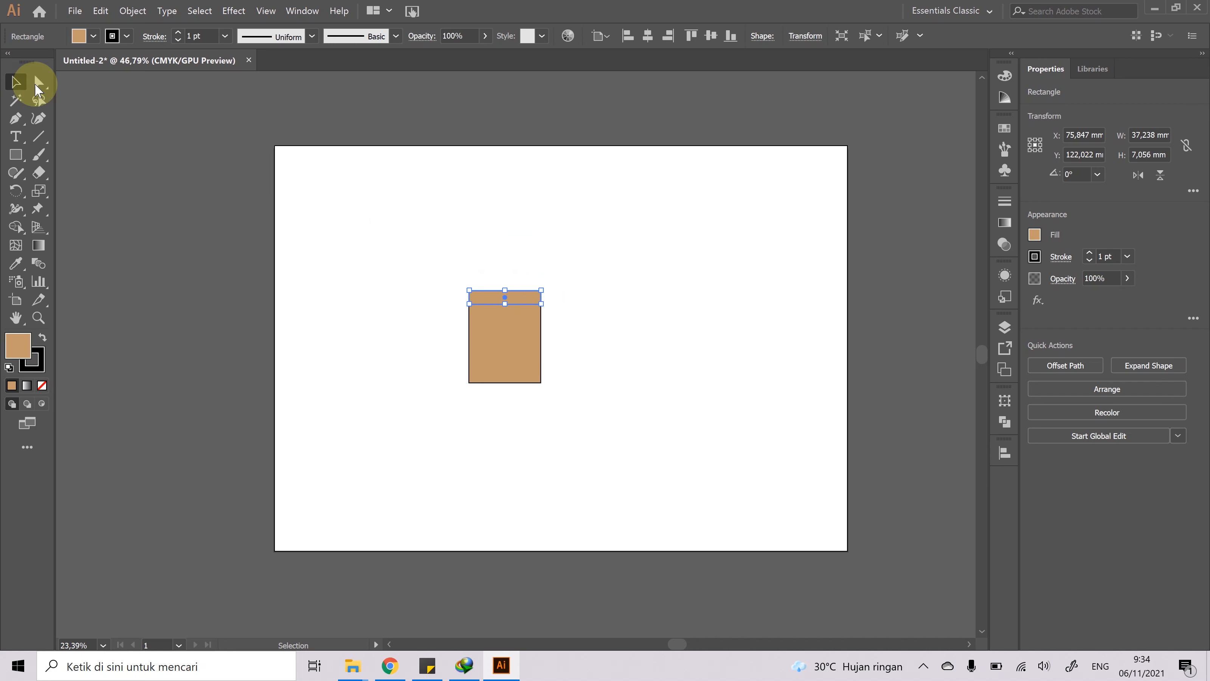
- Widen the upper strip evenly from its centre to about 41 mm so it overhangs the body on both sides
left_click(524, 316)
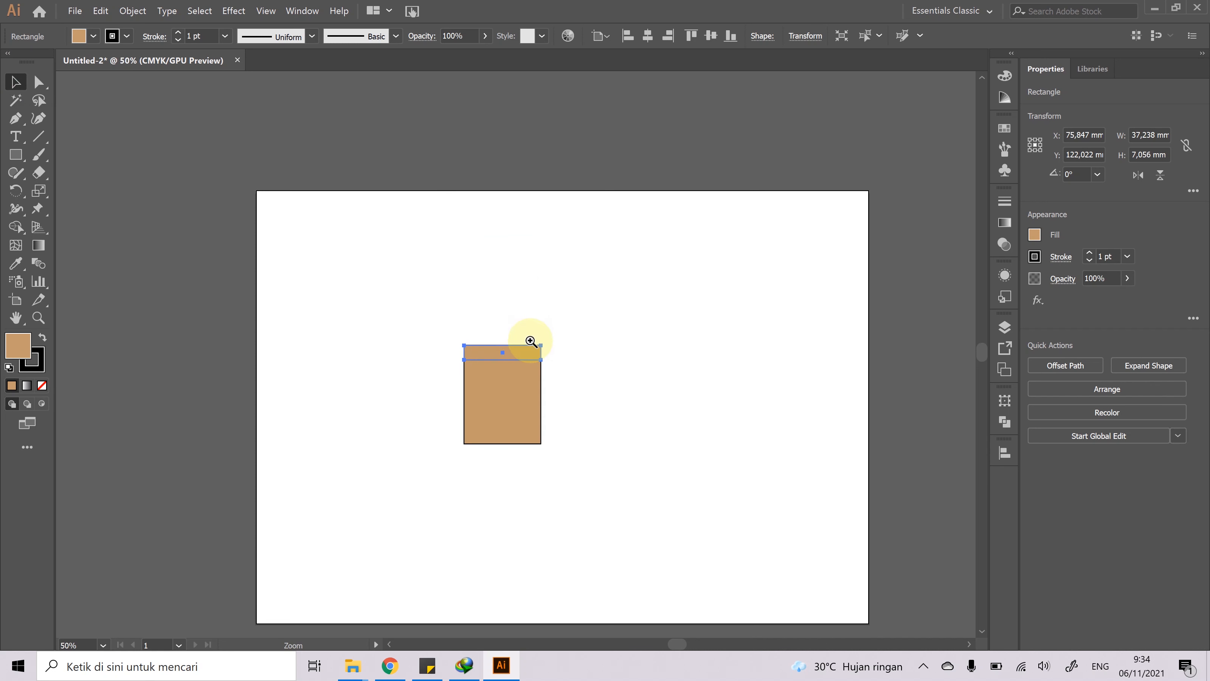
left_click(527, 342)
left_click(517, 362)
left_click(512, 375)
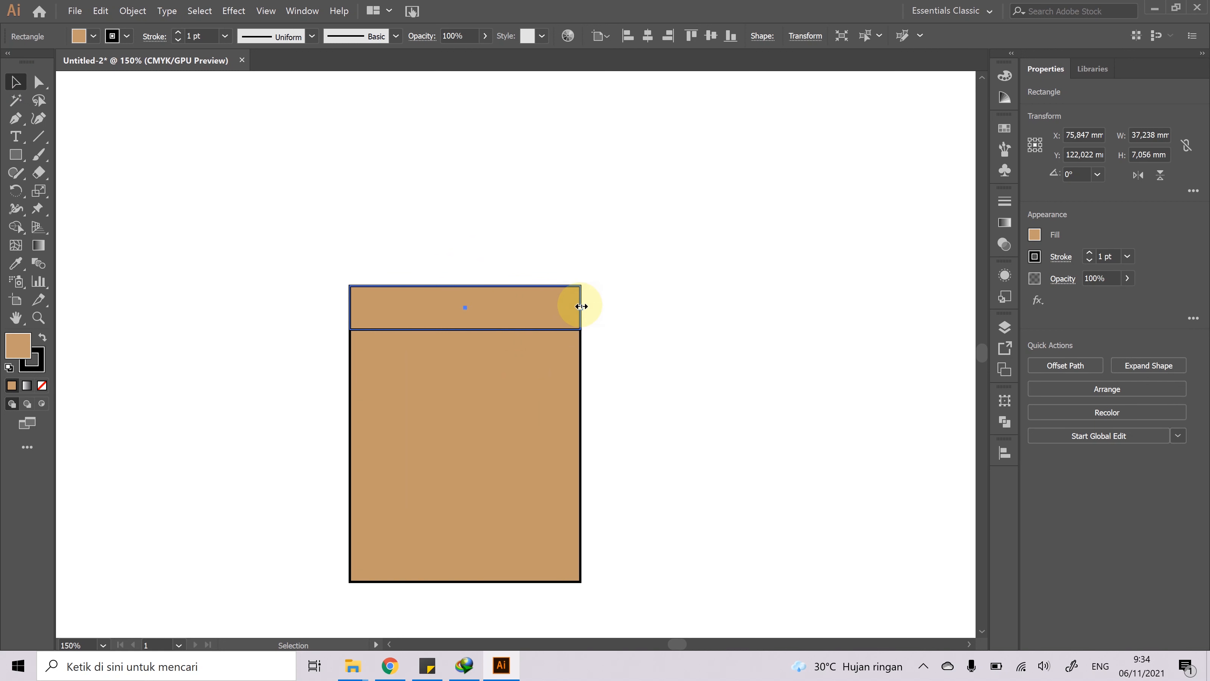
mouse_move(582, 306)
left_mouse_down()
mouse_move(735, 329)
mouse_move(592, 317)
left_mouse_up()
key("alt+shift")
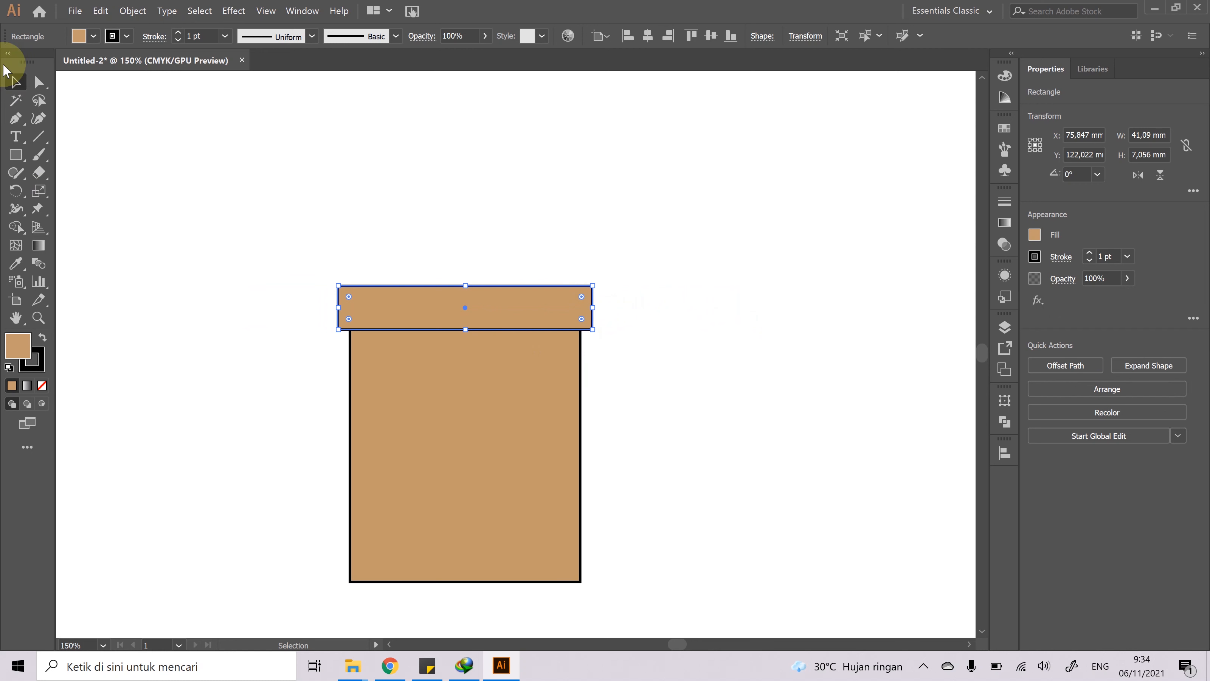
- Remove the stroke from both the upper strip and the body rectangle
left_click(462, 396, "shift")
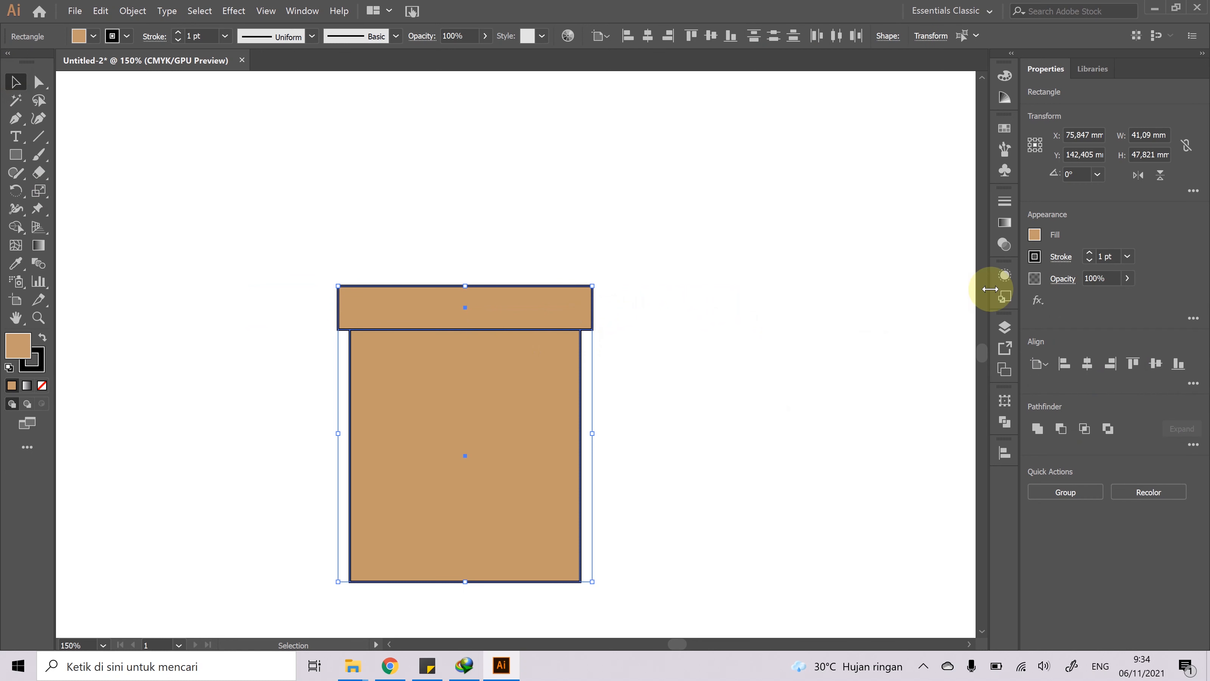
left_click(1036, 258)
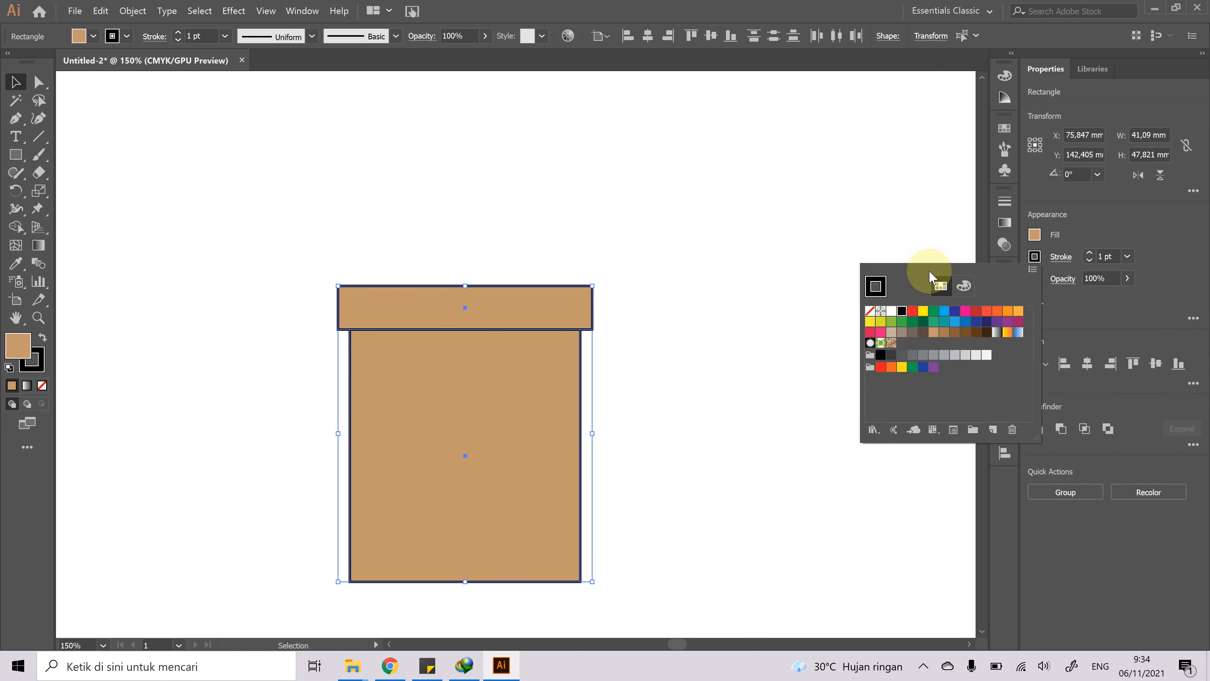
left_click(870, 311)
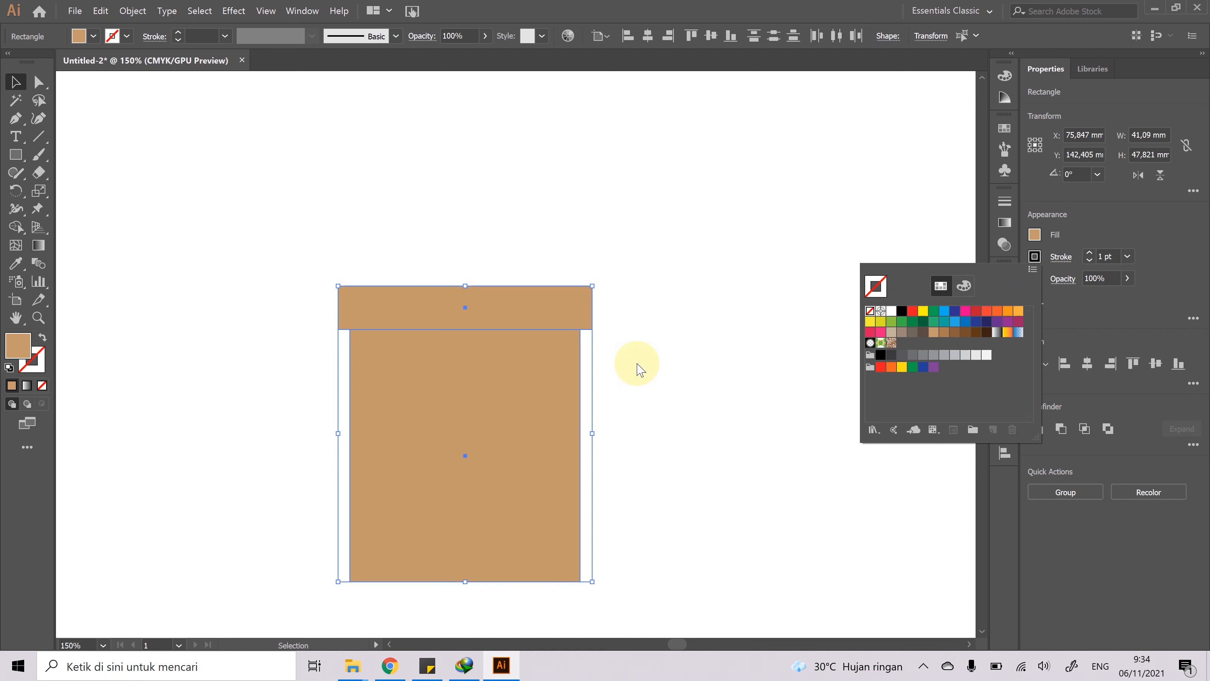
left_click(661, 445)
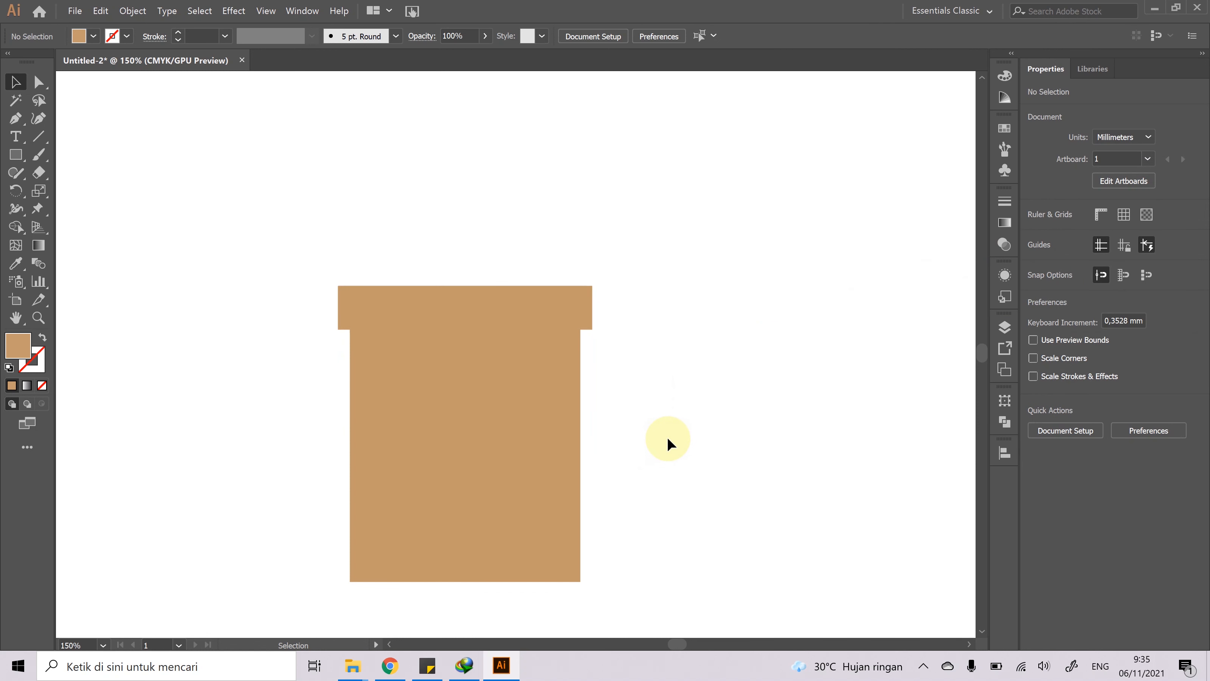
- Taper the pot body by moving its lower right and lower left corner points inward
scroll(658, 443, "down", 4)
left_click(493, 402)
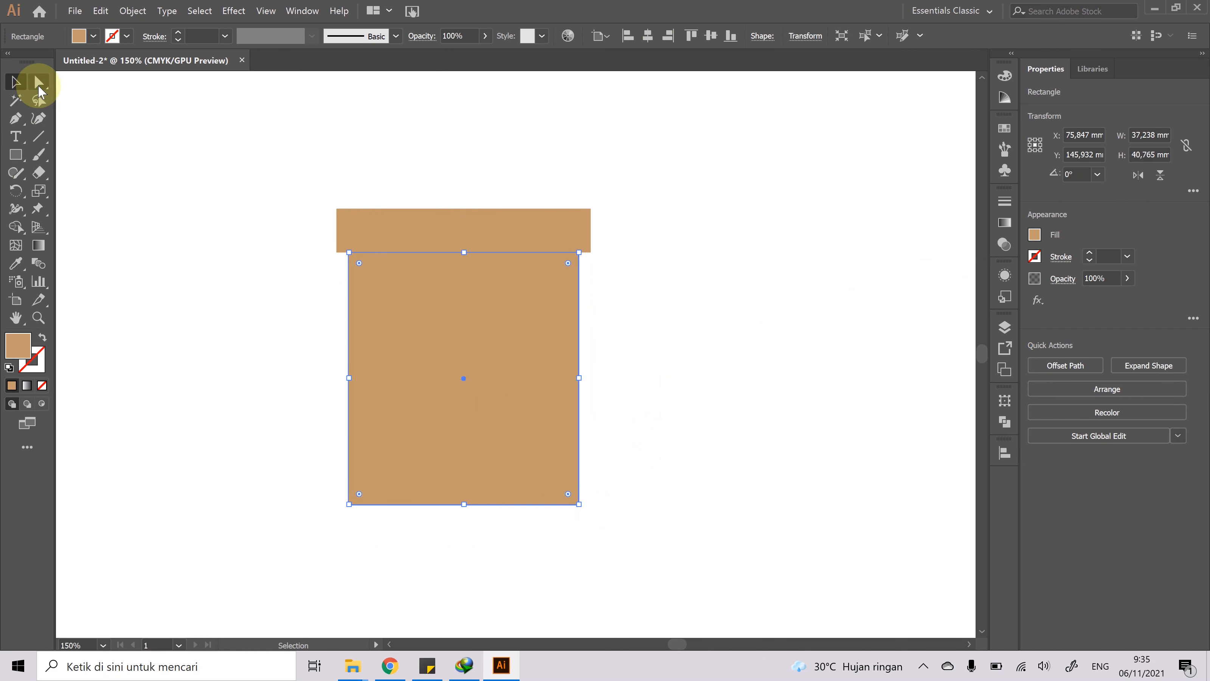
left_click(39, 84)
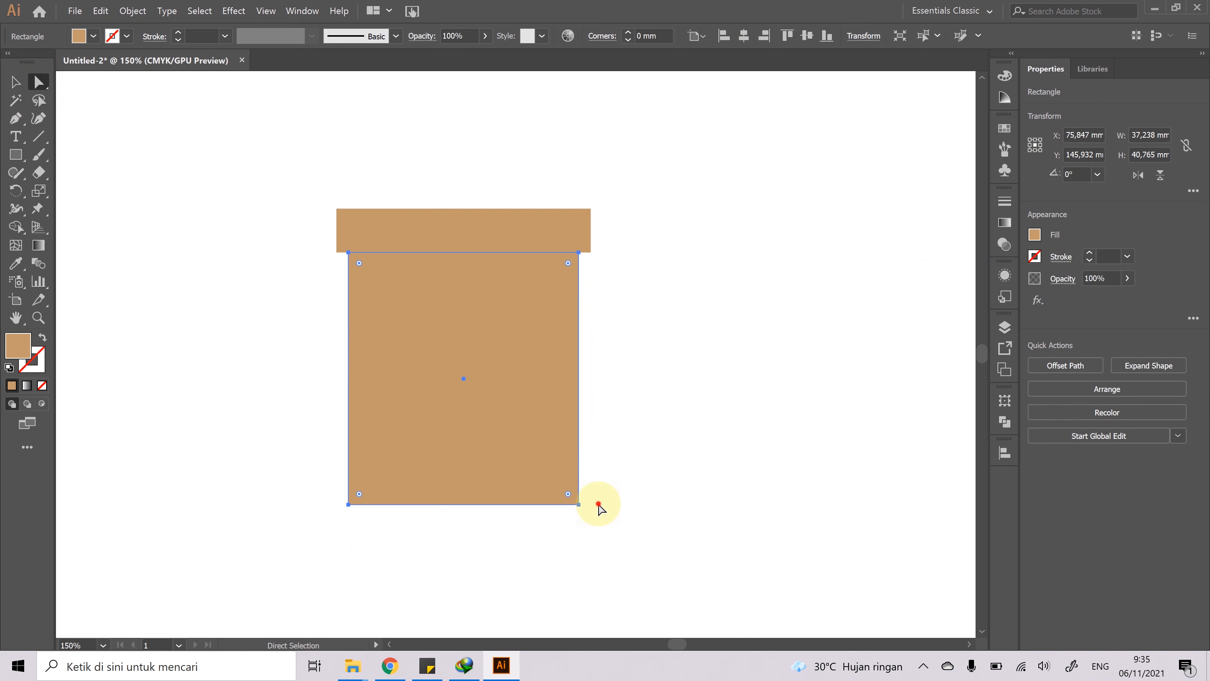
left_click_drag(603, 524, 559, 504)
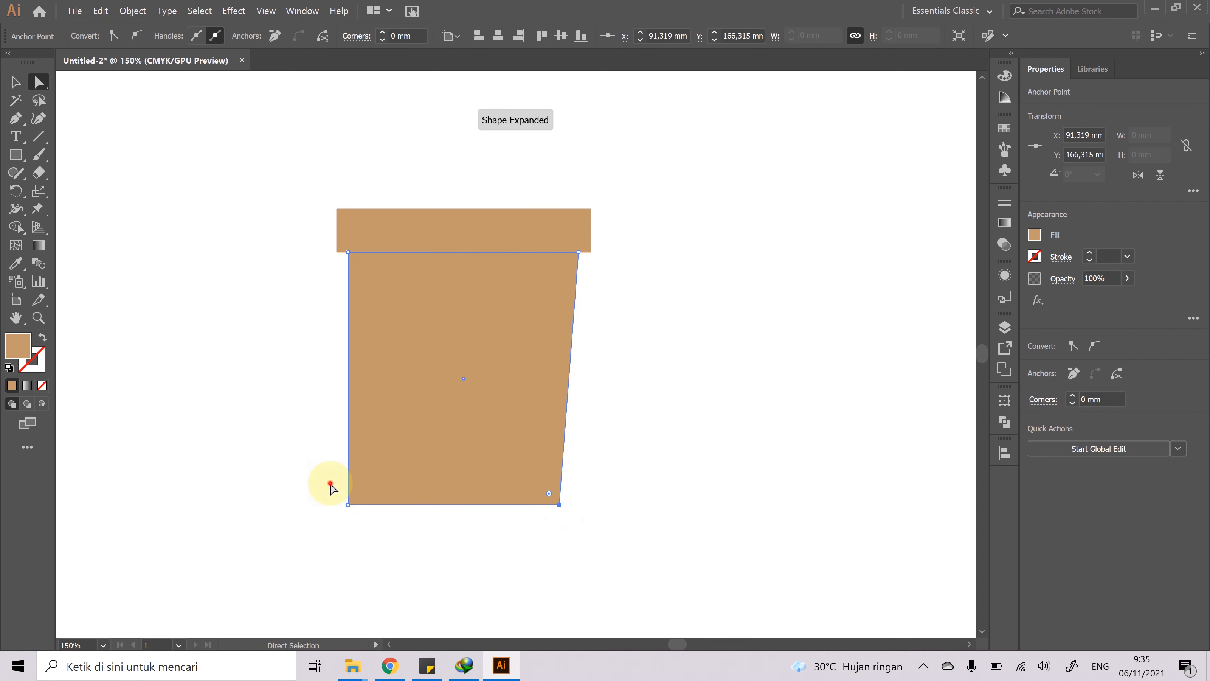
left_click_drag(324, 478, 364, 499)
left_click(633, 410)
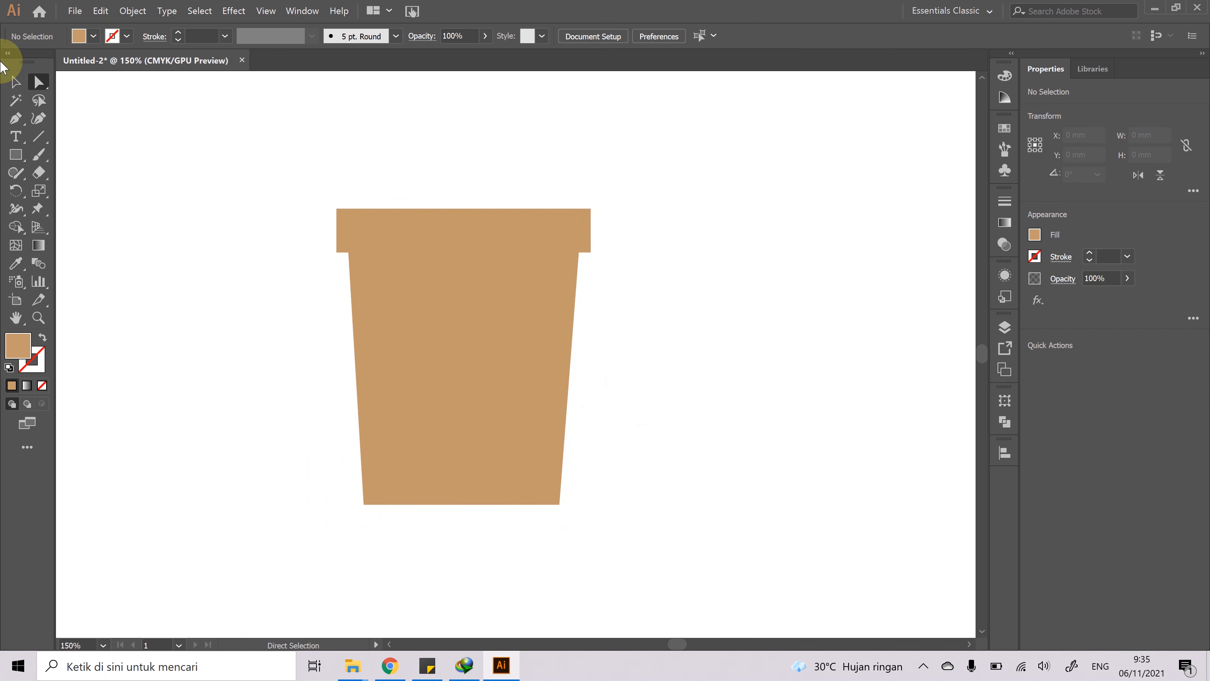
- Duplicate the rim strip directly beneath itself and reduce the copy's height to about 5.4 mm
left_click(12, 77)
left_click(431, 230)
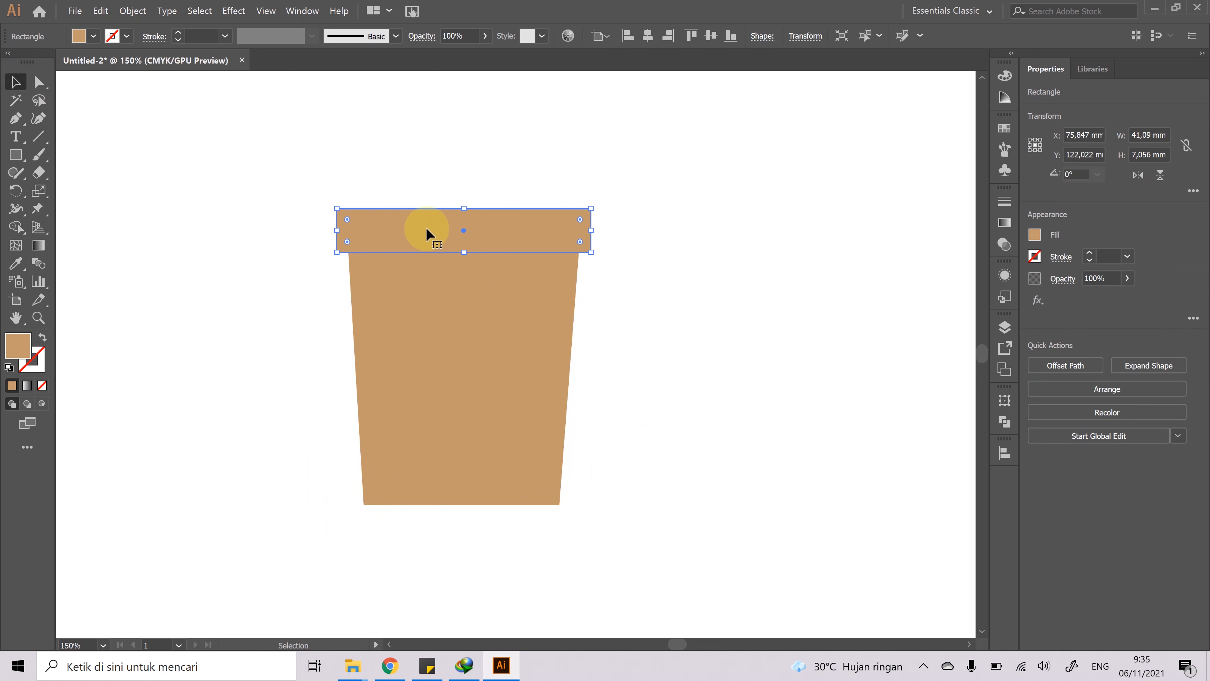
left_click_drag(427, 228, 470, 287)
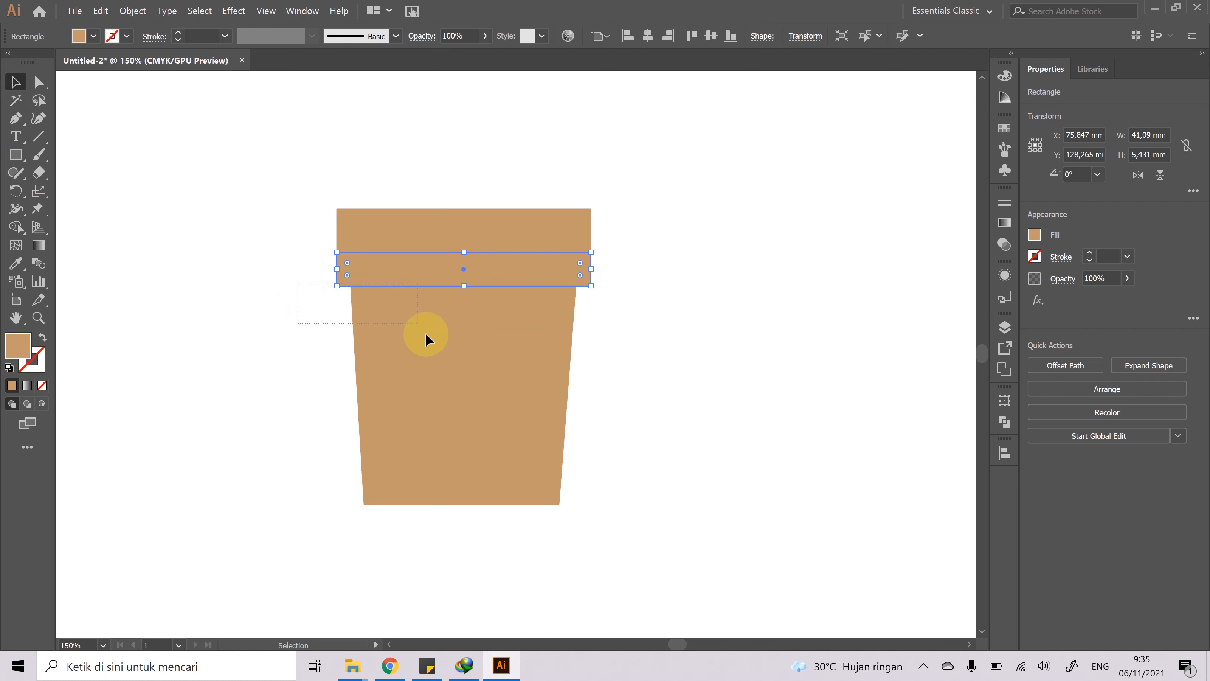
- Trim the copied strip's ends that overhang the tapered body on both sides using Shape Builder
left_click_drag(480, 434, 479, 433)
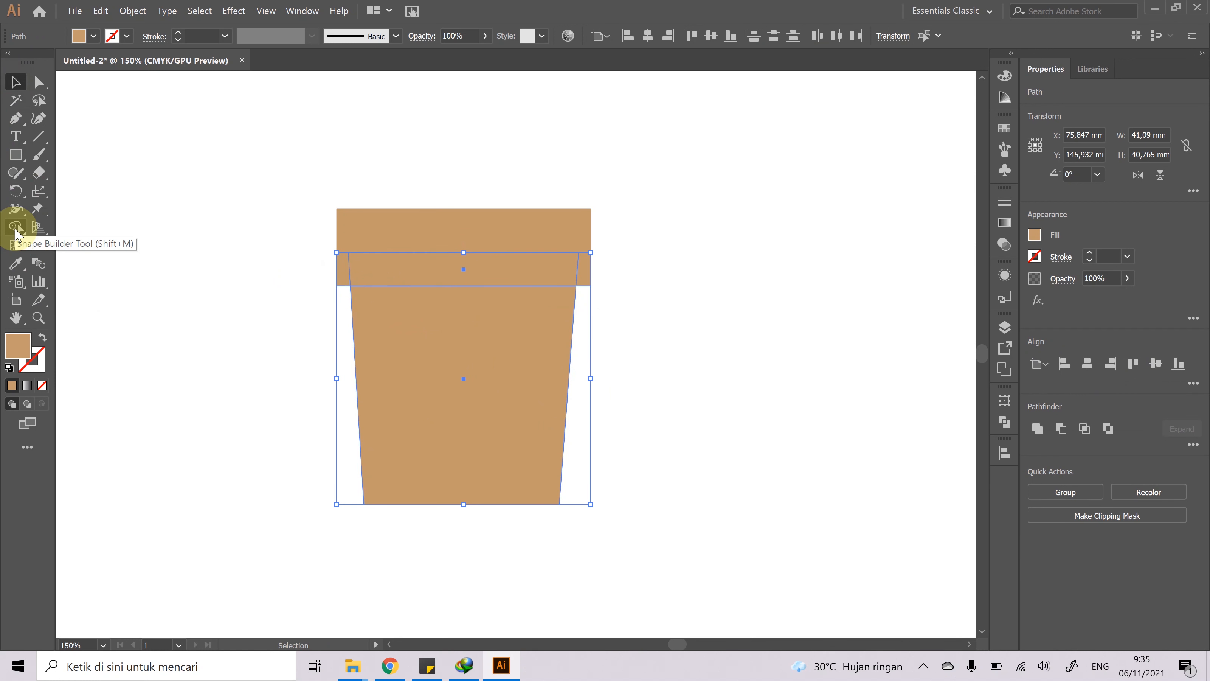
left_click(16, 228)
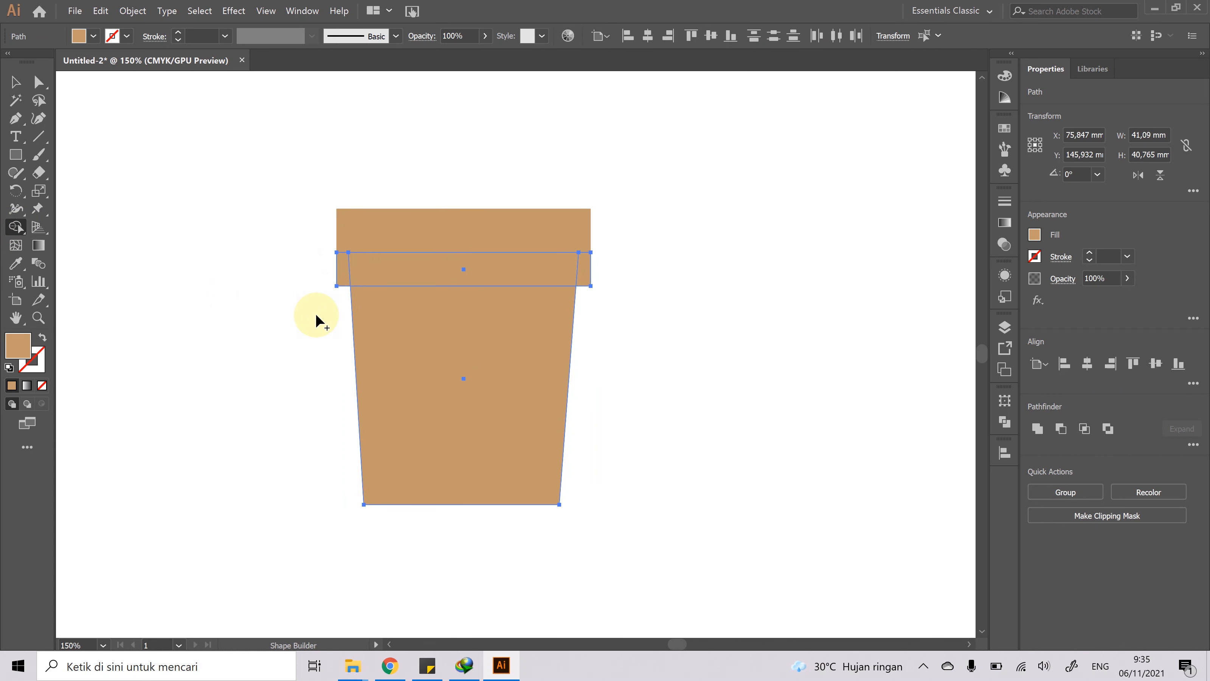
key("alt")
key("alt")
mouse_move(340, 301)
left_mouse_down()
mouse_move(338, 283)
mouse_move(346, 300)
left_mouse_up()
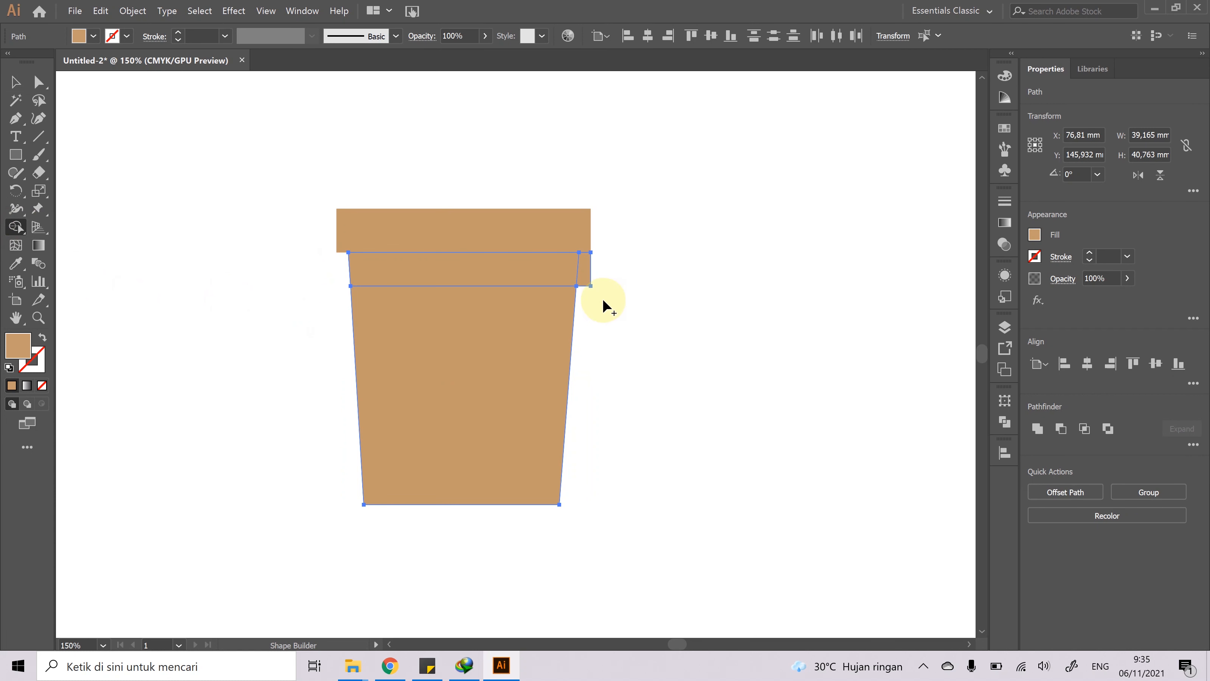
left_click(583, 270)
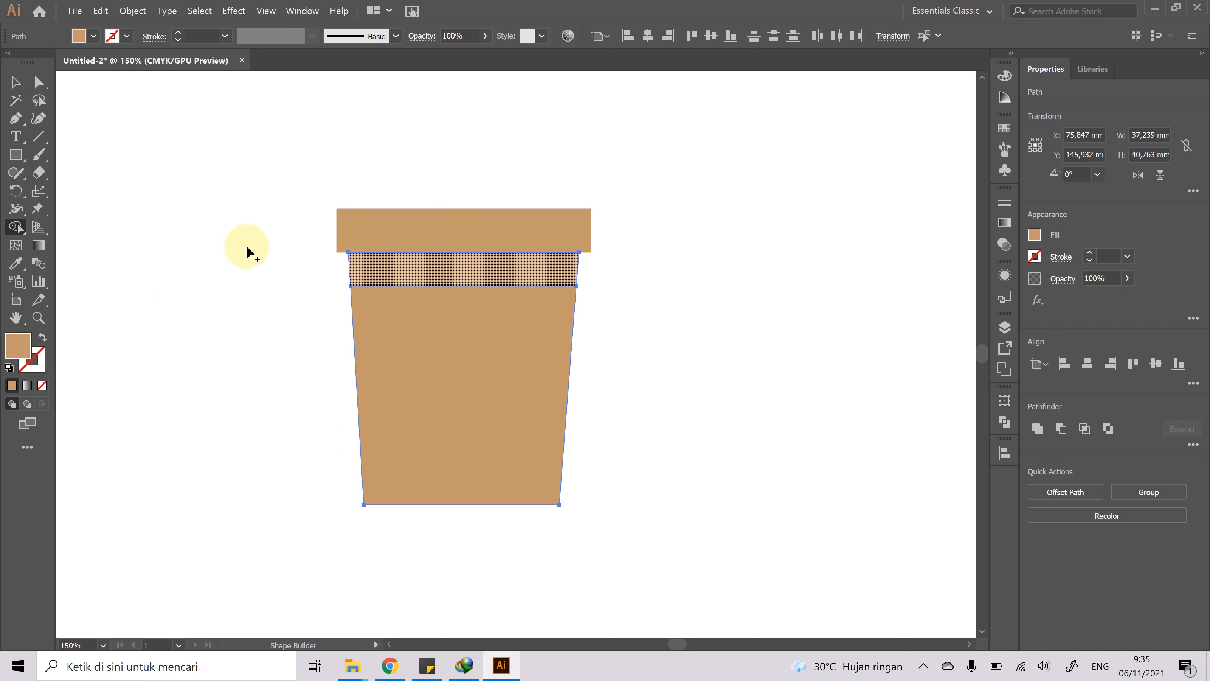
- Fill the trimmed band under the rim with a slightly darker brown as a shadow, then deselect it
left_click(15, 82)
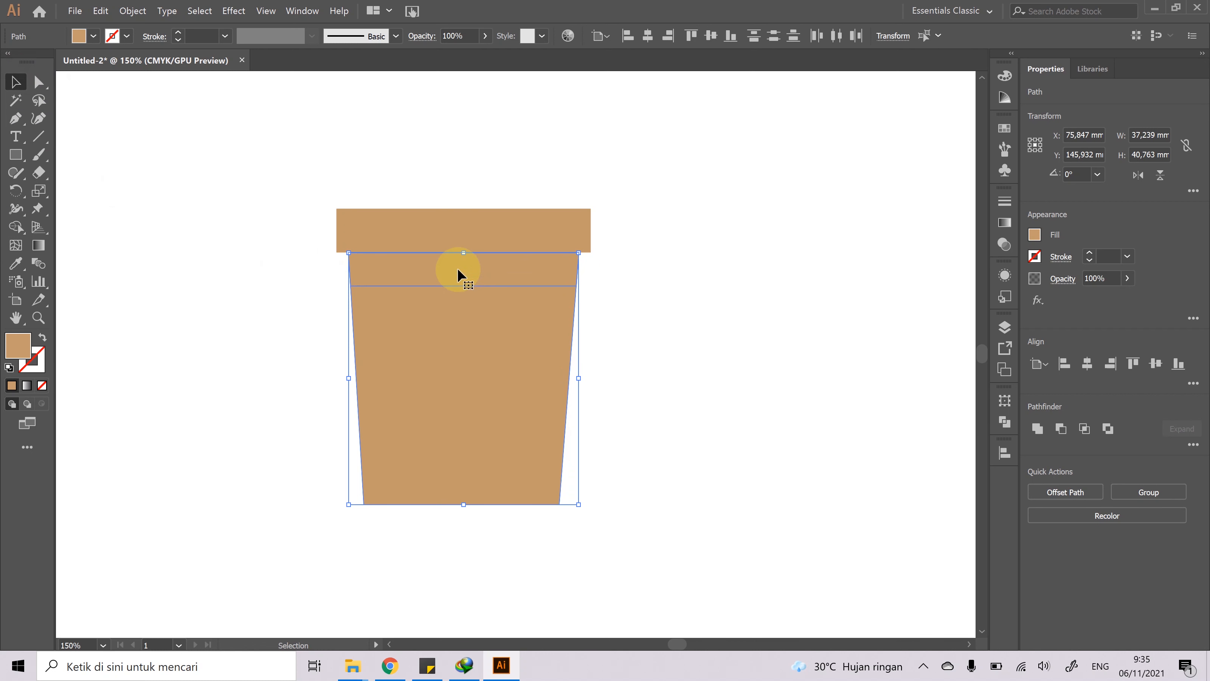
left_click(603, 287)
left_click(537, 278)
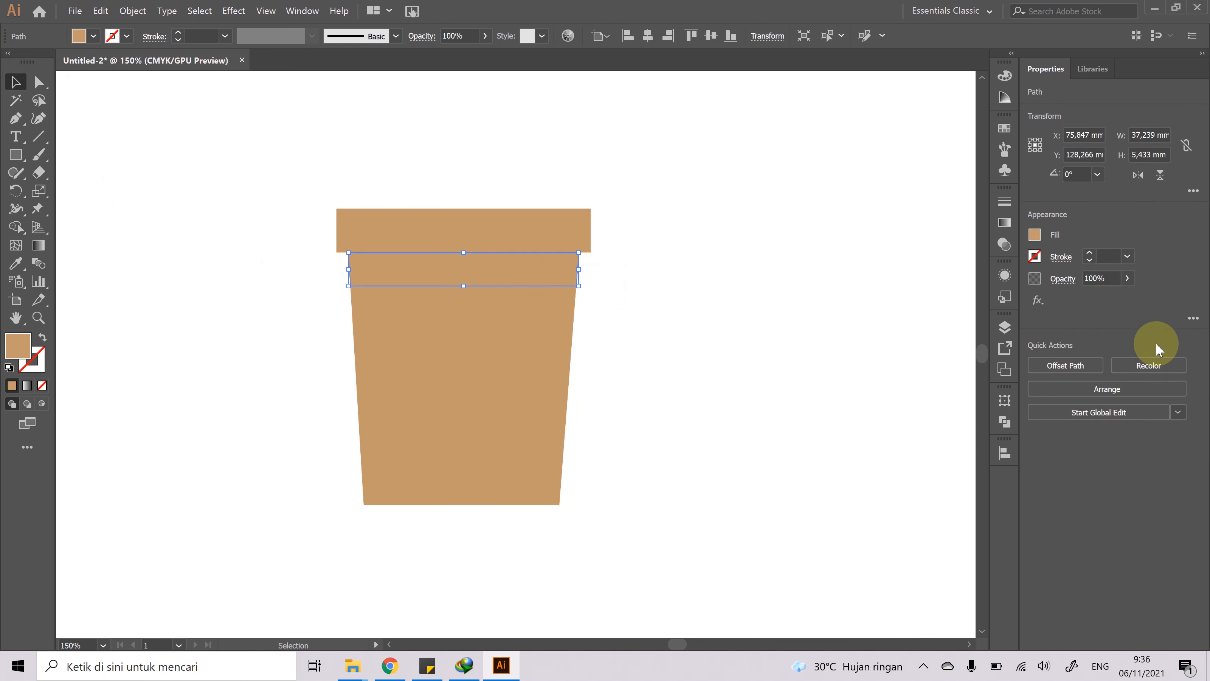
left_click(1034, 235)
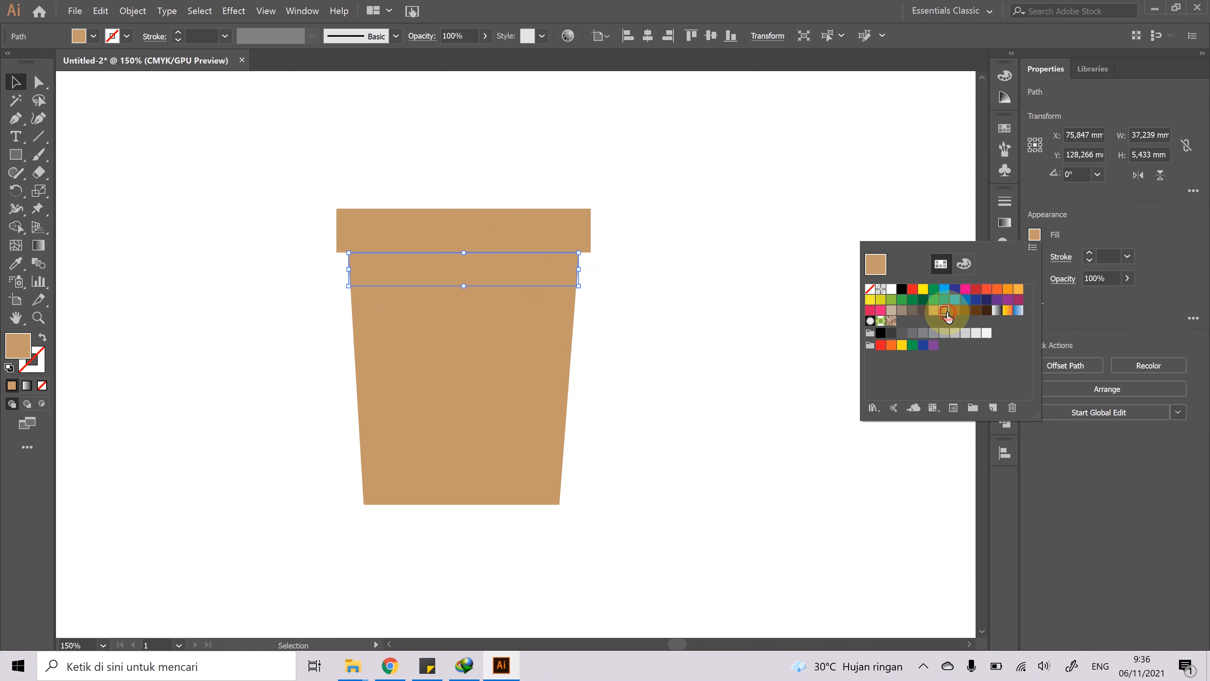
left_click(945, 311)
left_click(690, 332)
left_click(661, 330)
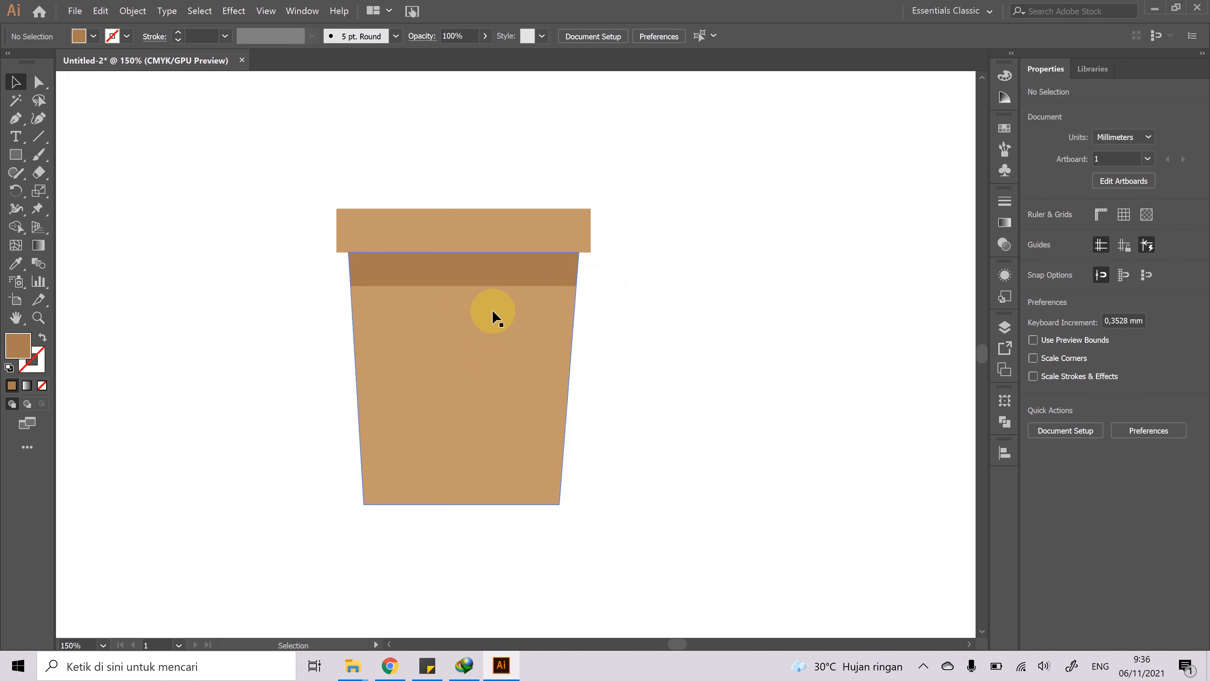
key("z")
left_click(522, 346, "alt")
left_click(522, 347, "alt")
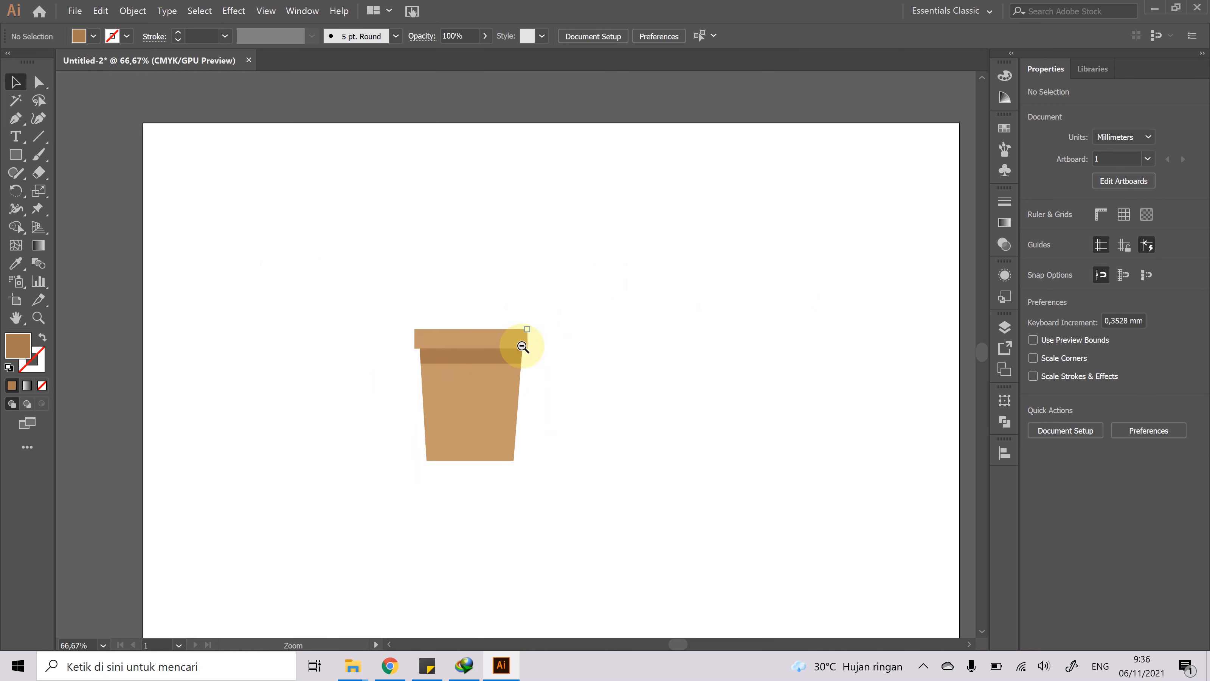
left_click_drag(512, 373, 509, 361)
left_click(481, 355, "ctrl")
left_click(481, 354, "ctrl")
left_click_drag(608, 338, 521, 346)
left_click(538, 342, "alt")
left_click(539, 345, "alt")
- Recolor the pot's rim with a medium brown fill, darker than the shadow band, and deselect it
left_click(452, 344)
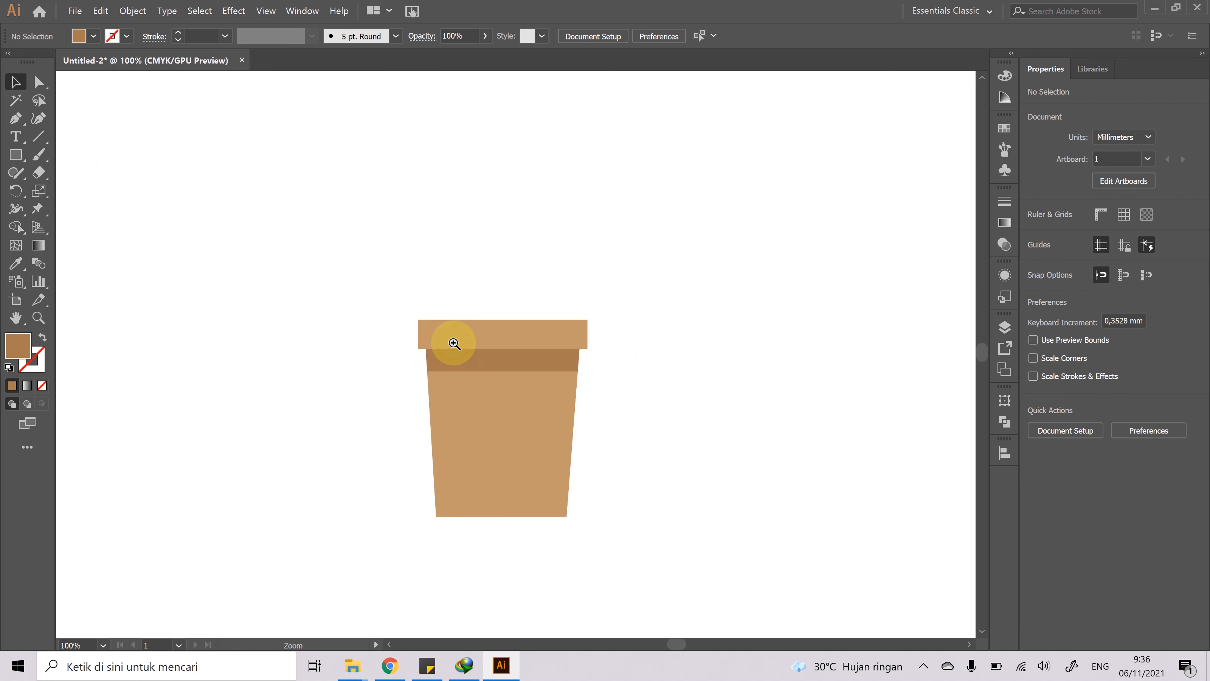
left_click(453, 343)
left_click_drag(667, 401, 589, 370)
left_click(589, 369)
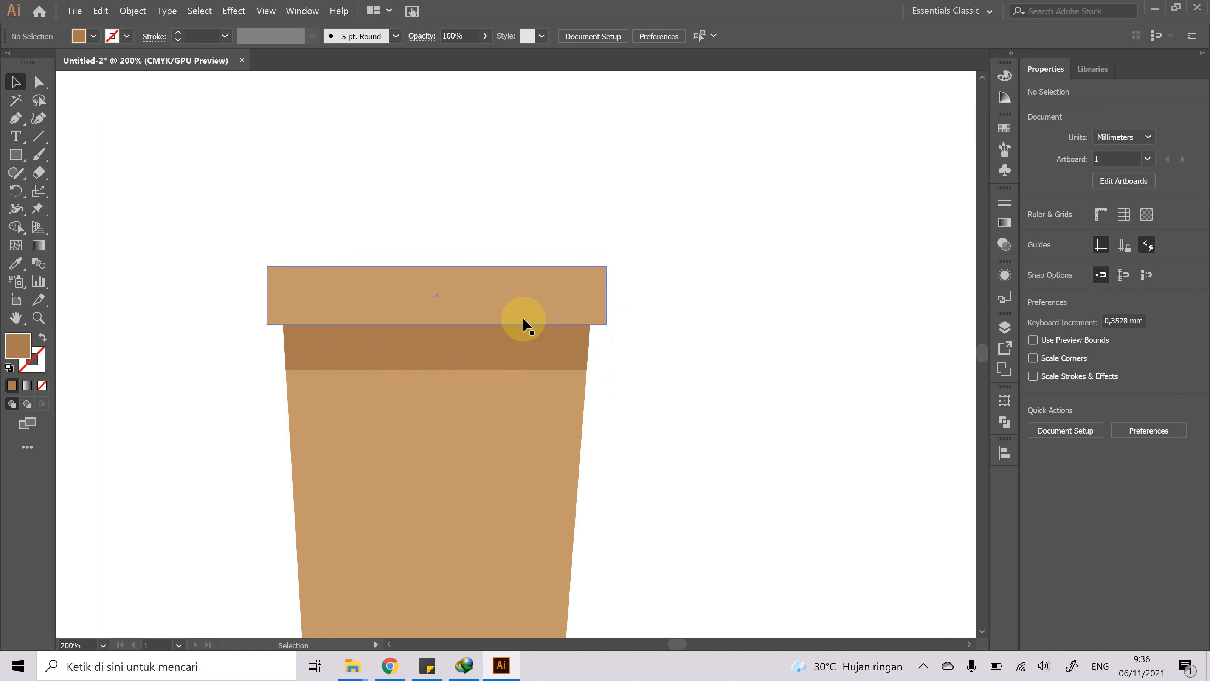
left_click(552, 307)
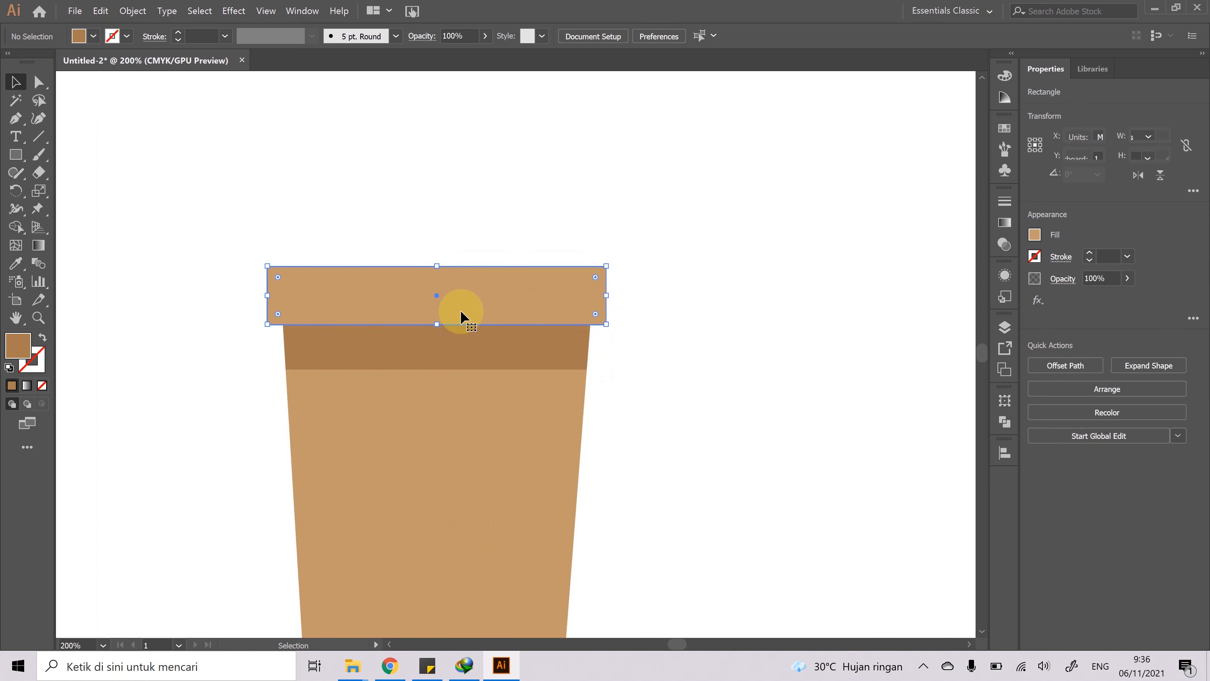
left_click(1033, 236)
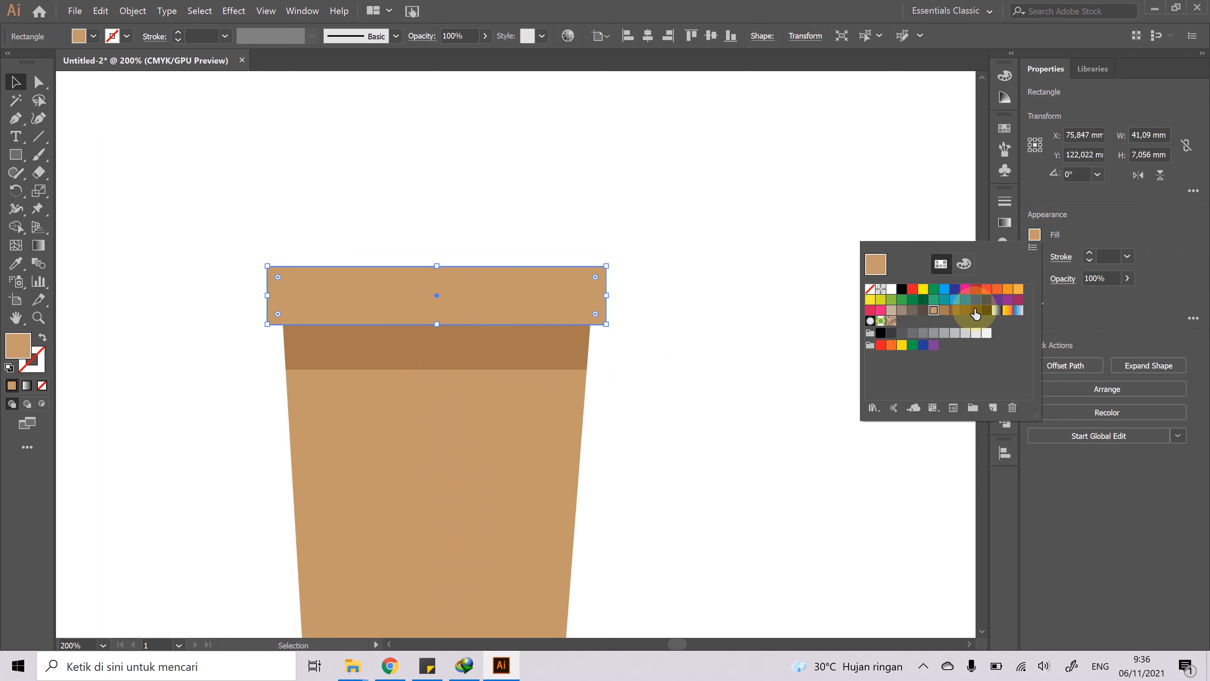
left_click(965, 311)
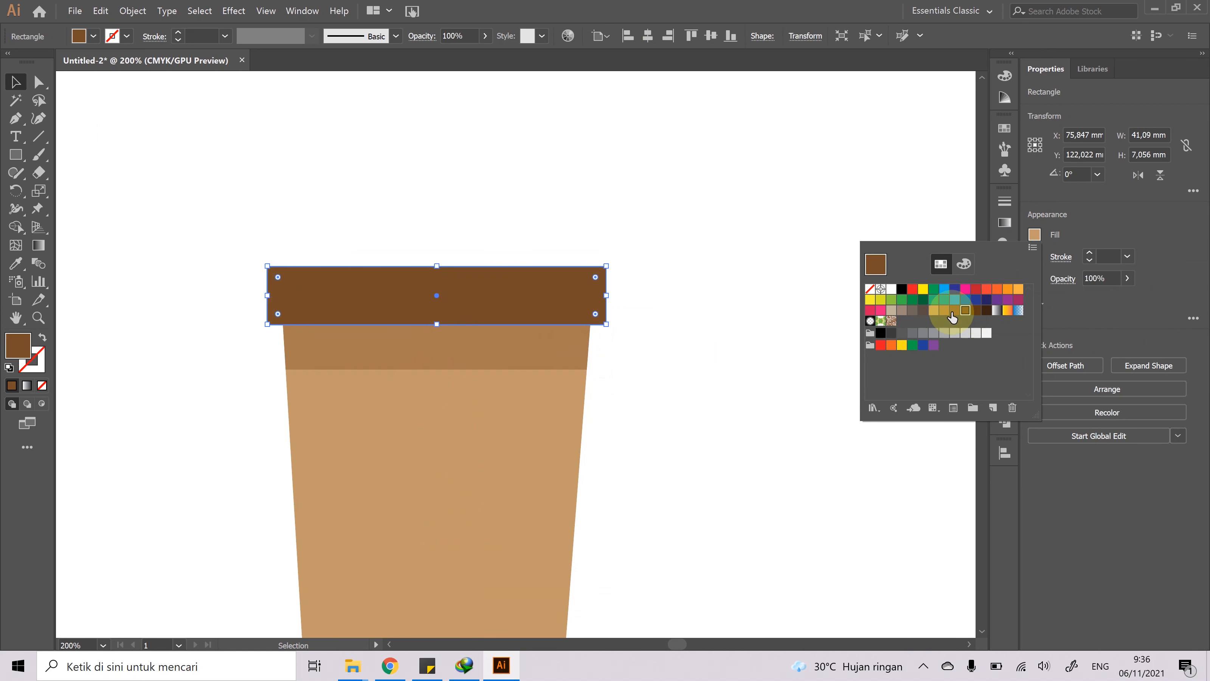
left_click(952, 311)
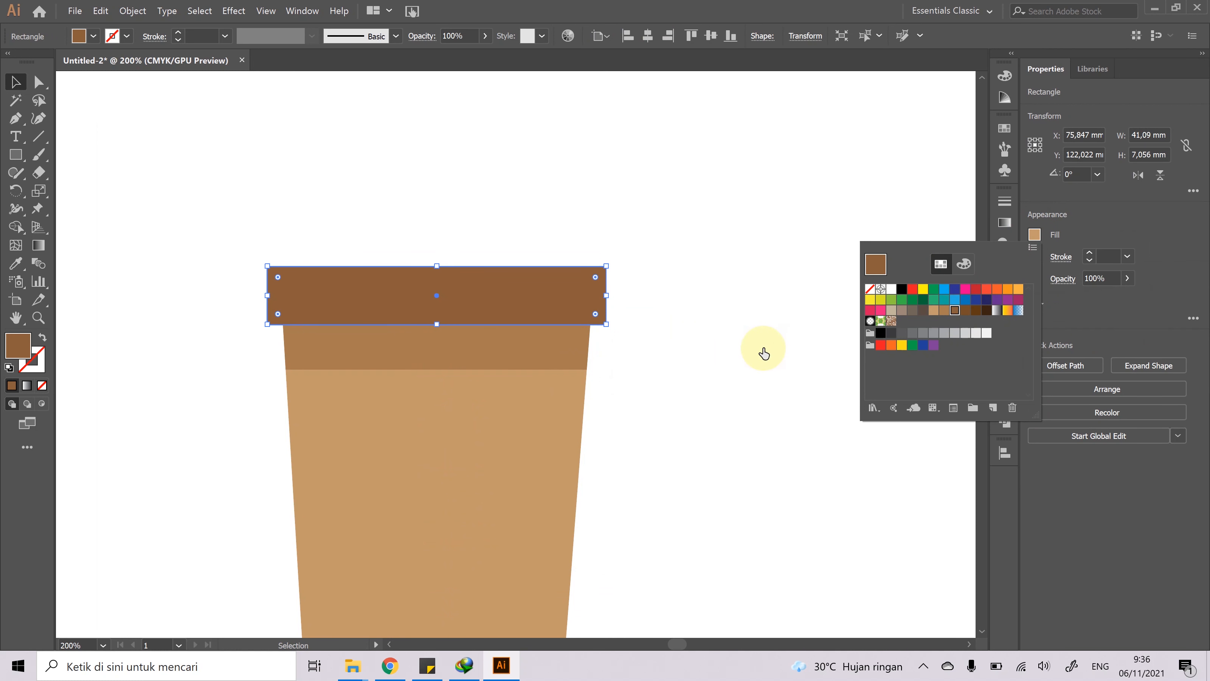
left_click(725, 335)
left_click(760, 383)
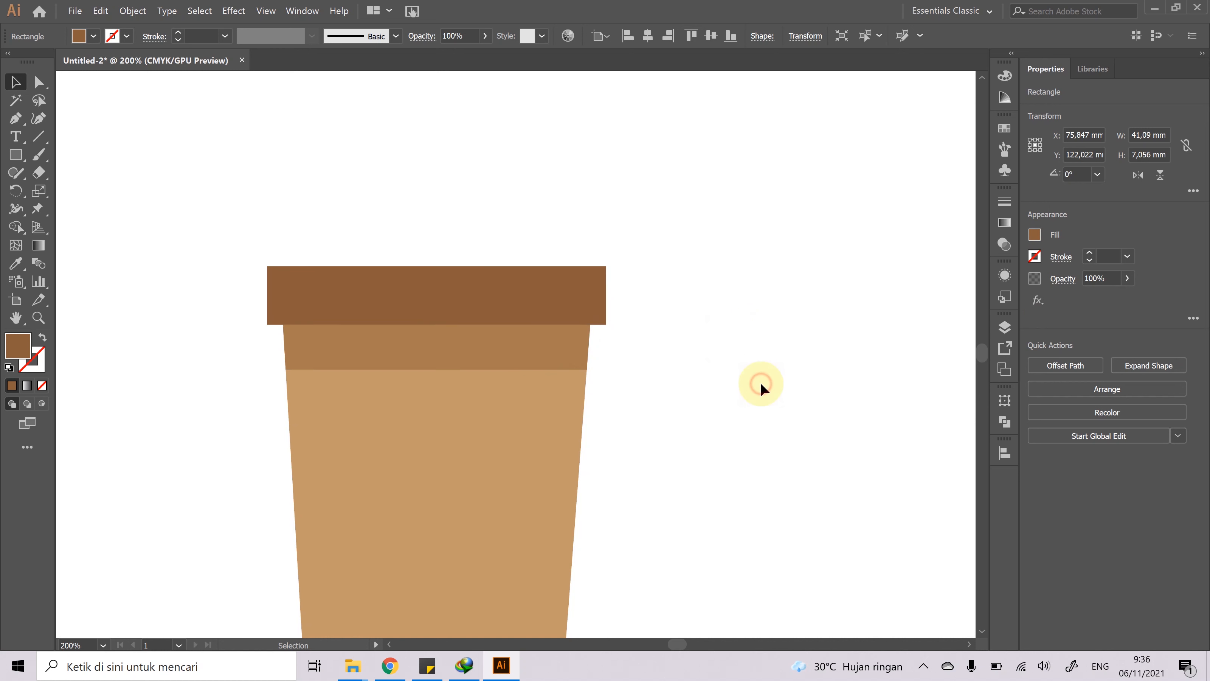
- Undo the darker recoloring of the pot's rim so it has its light brown fill again, and deselect it
scroll(504, 354, "down", 2)
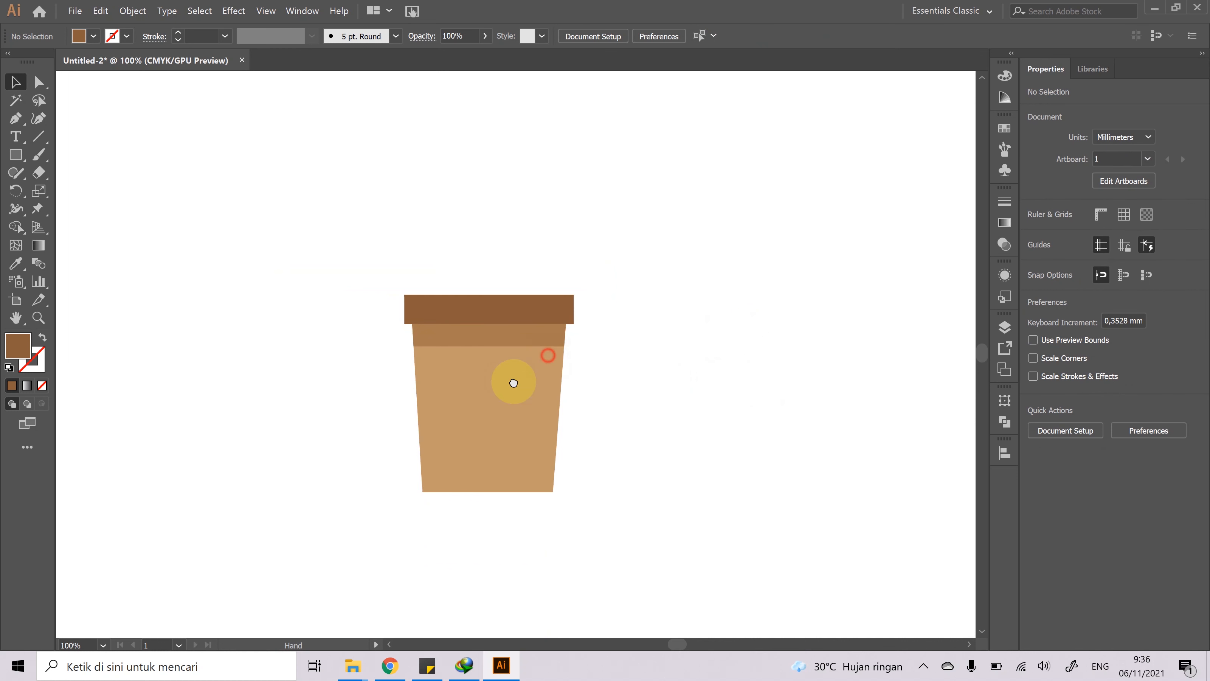
left_click_drag(513, 381, 446, 385)
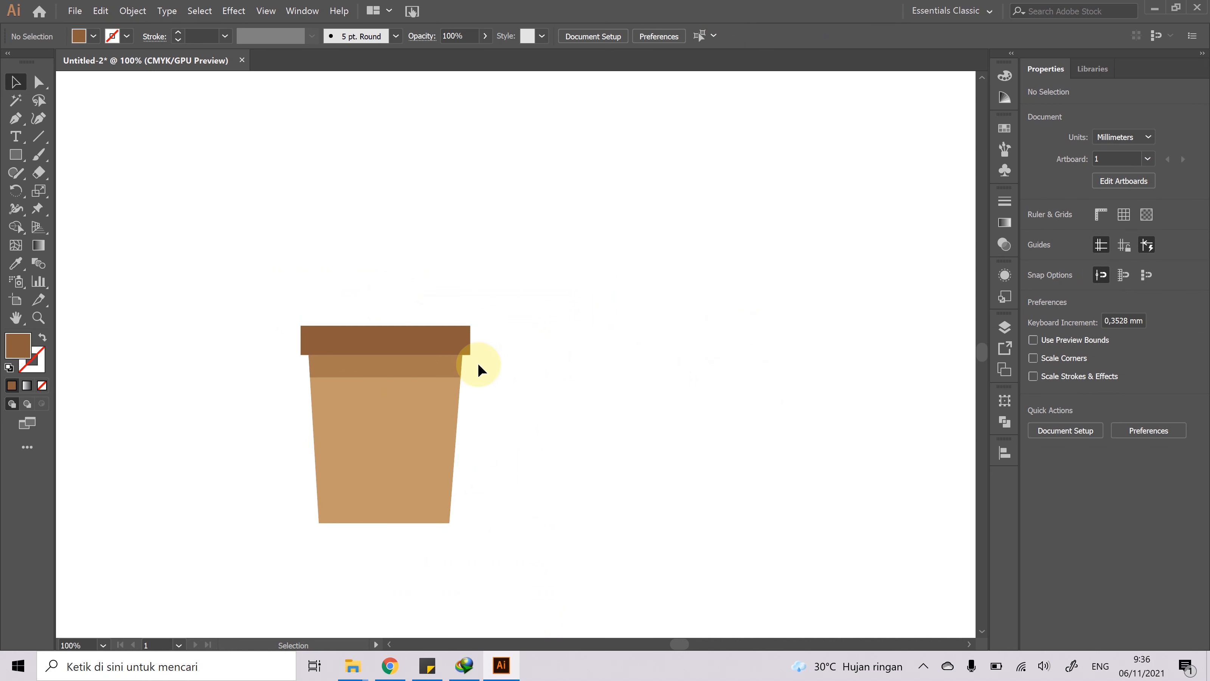
key("ctrl+z")
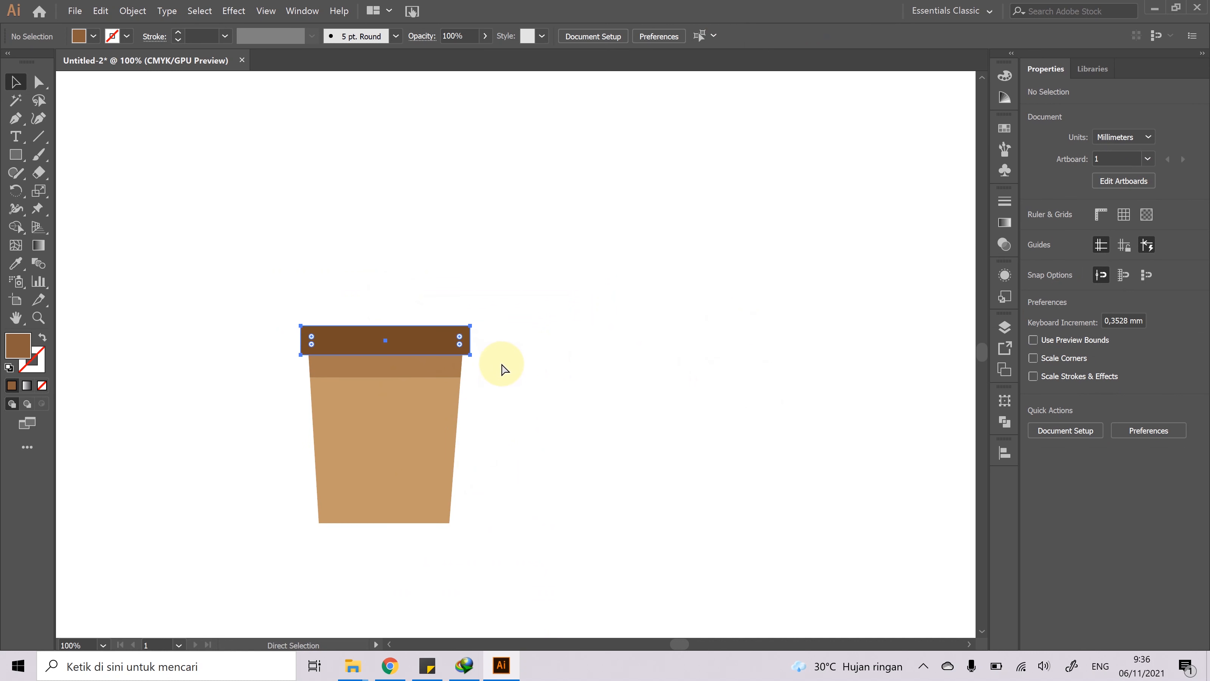
left_click(495, 392)
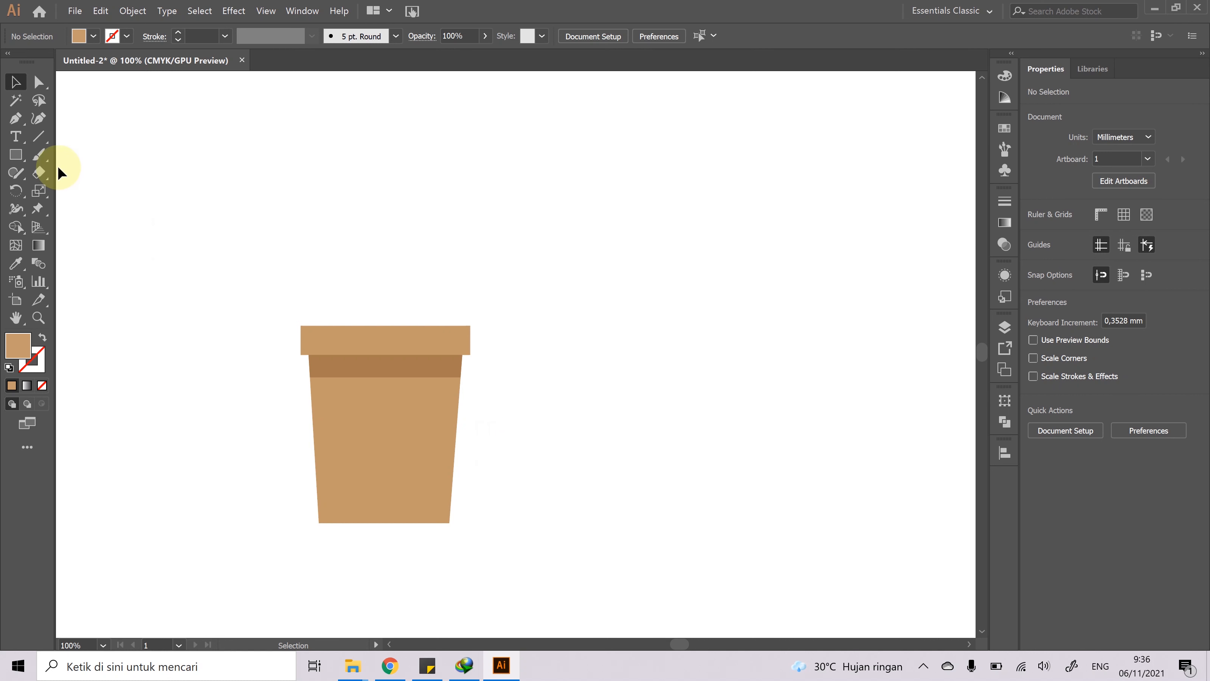
- Draw a rectangle about 35.6 by 54.3 mm over the pot's right half and trim away everything outside the pot using Shape Builder
left_click(16, 154)
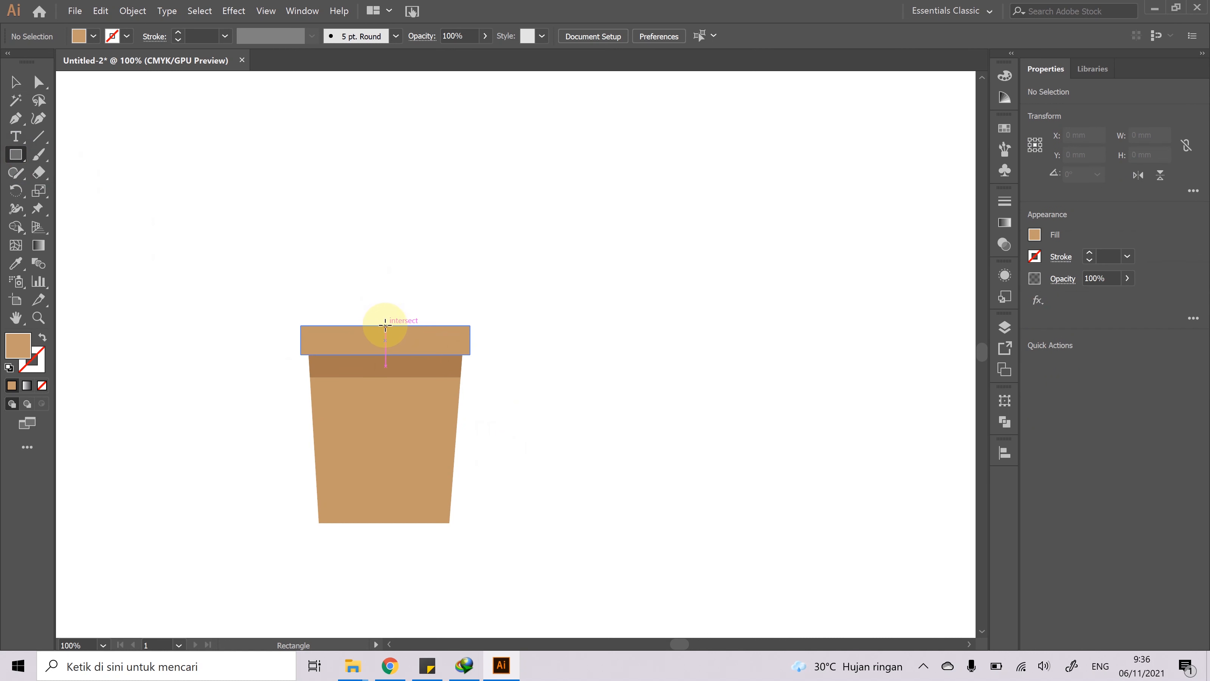
left_click_drag(385, 315, 535, 537)
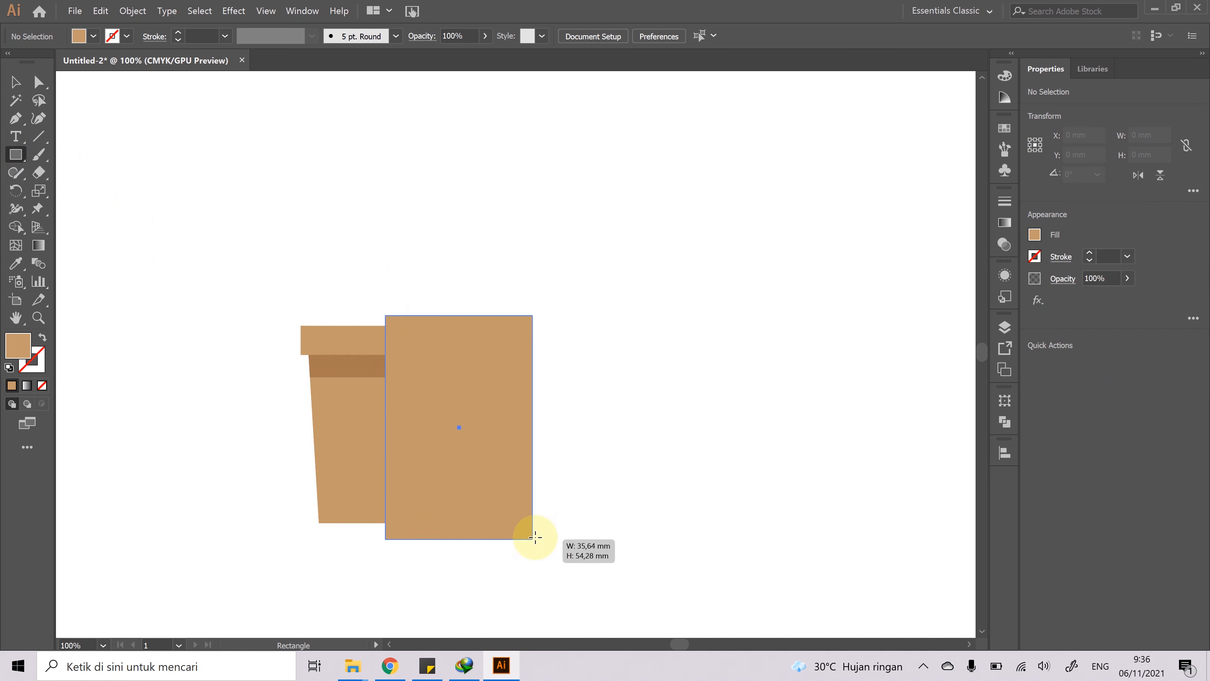
left_click(15, 82)
left_click_drag(251, 289, 588, 555)
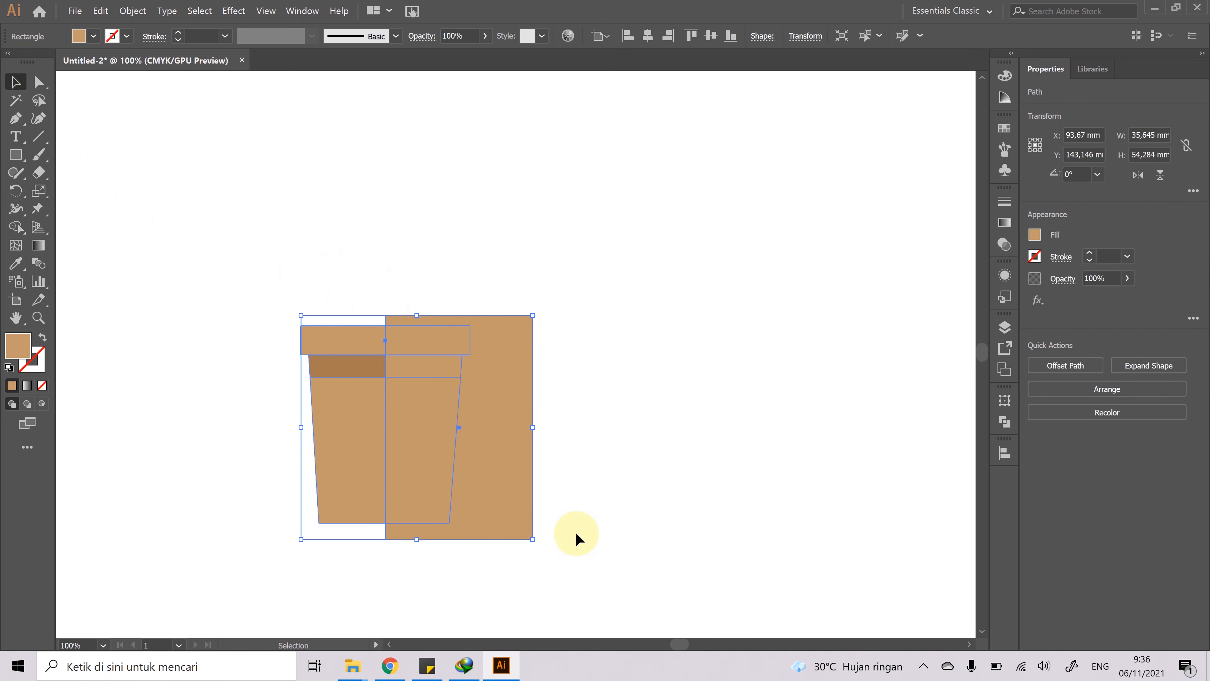
left_click(16, 227)
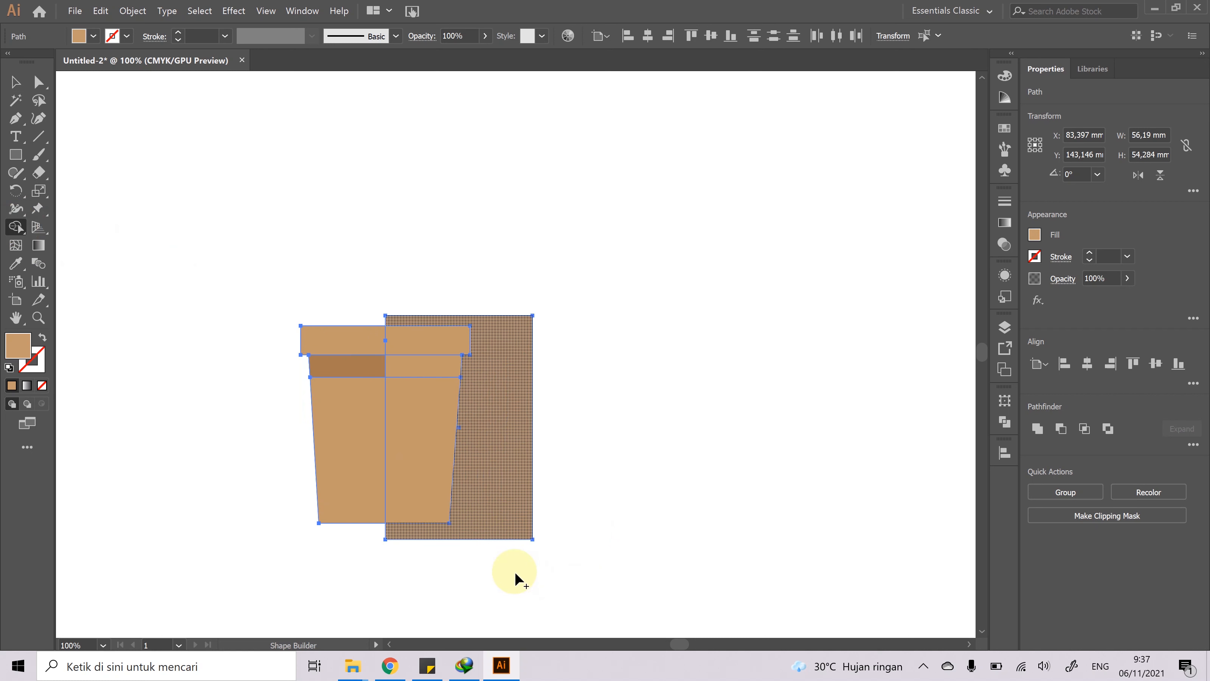
mouse_move(495, 567)
left_mouse_down()
mouse_move(508, 421)
mouse_move(543, 422)
left_mouse_up()
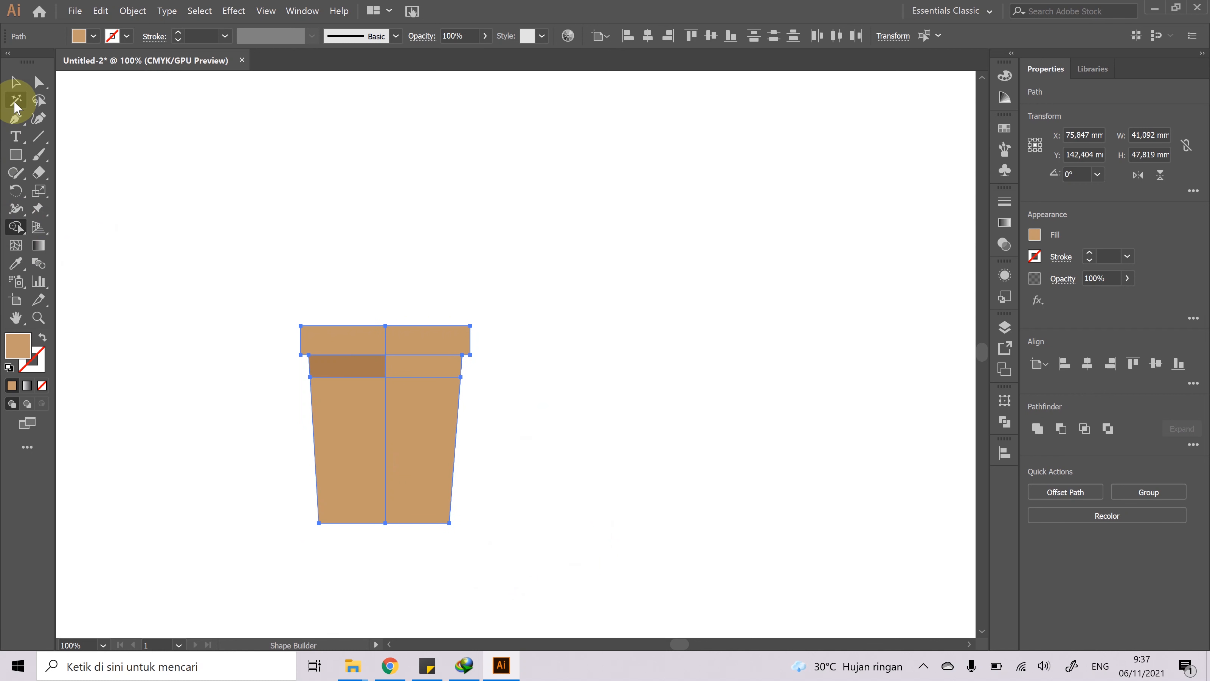
left_click(15, 82)
left_click(264, 192)
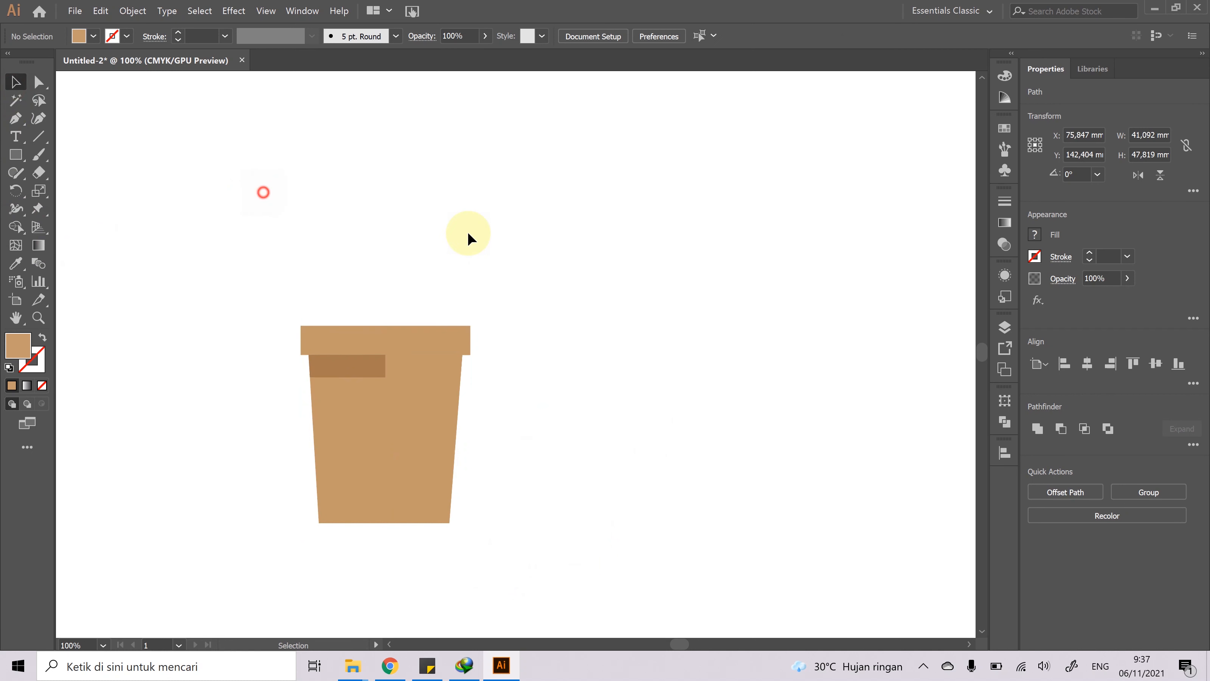
- Fill the overlay on the pot's right half with medium brown, set its opacity to 48%, and deselect it
left_click(427, 407)
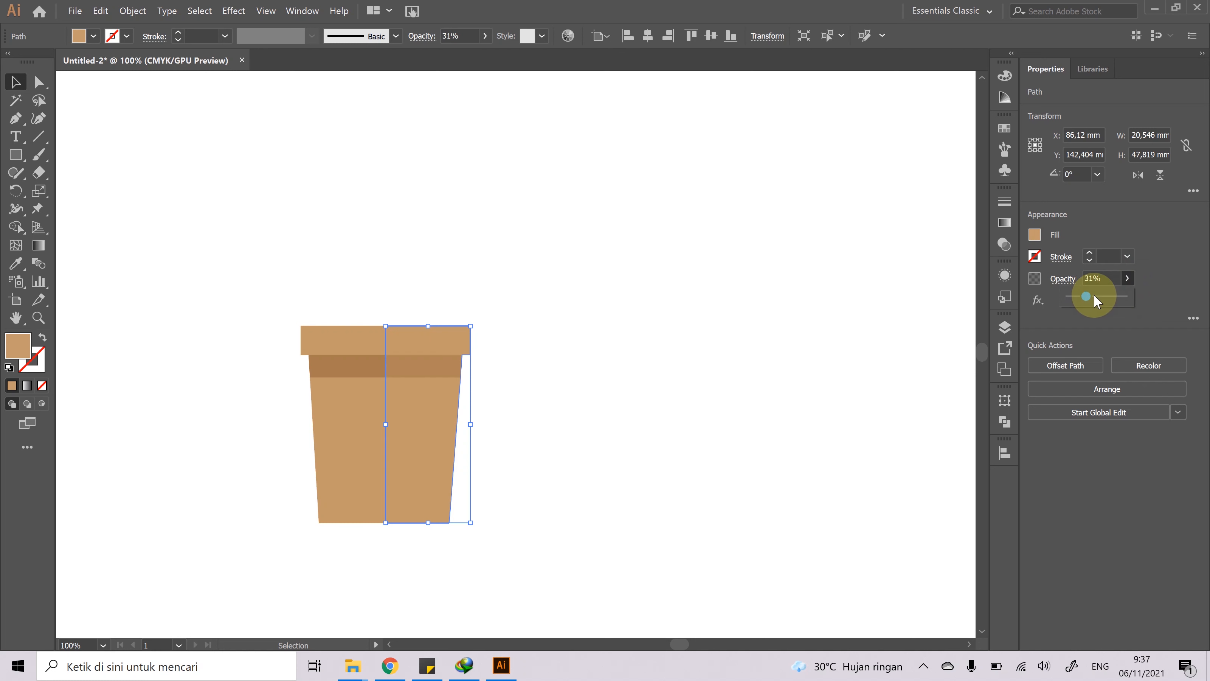
left_click(1035, 234)
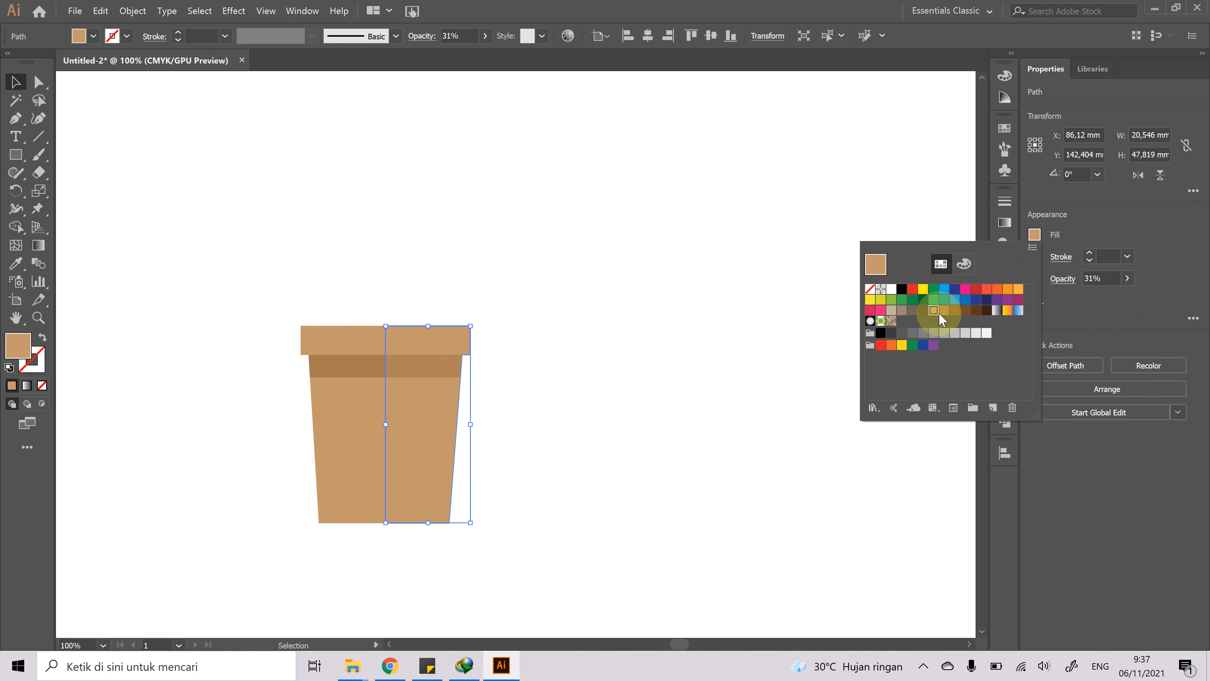
left_click(955, 310)
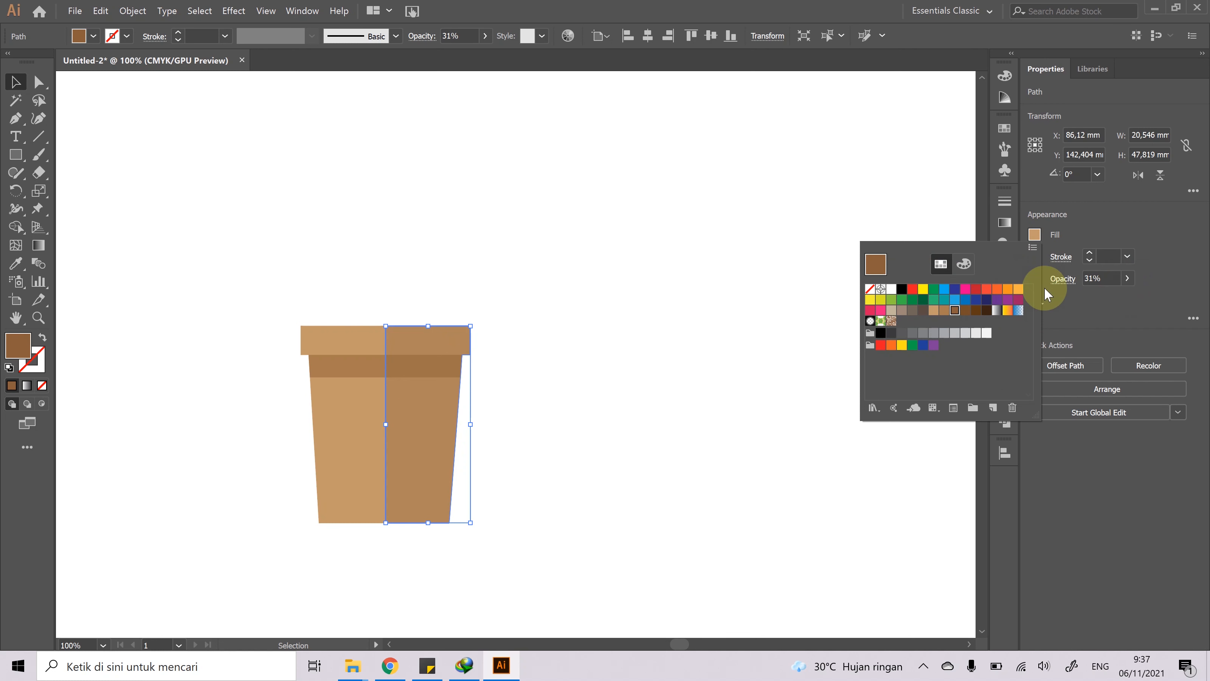
left_click(1107, 283)
left_click(1126, 278)
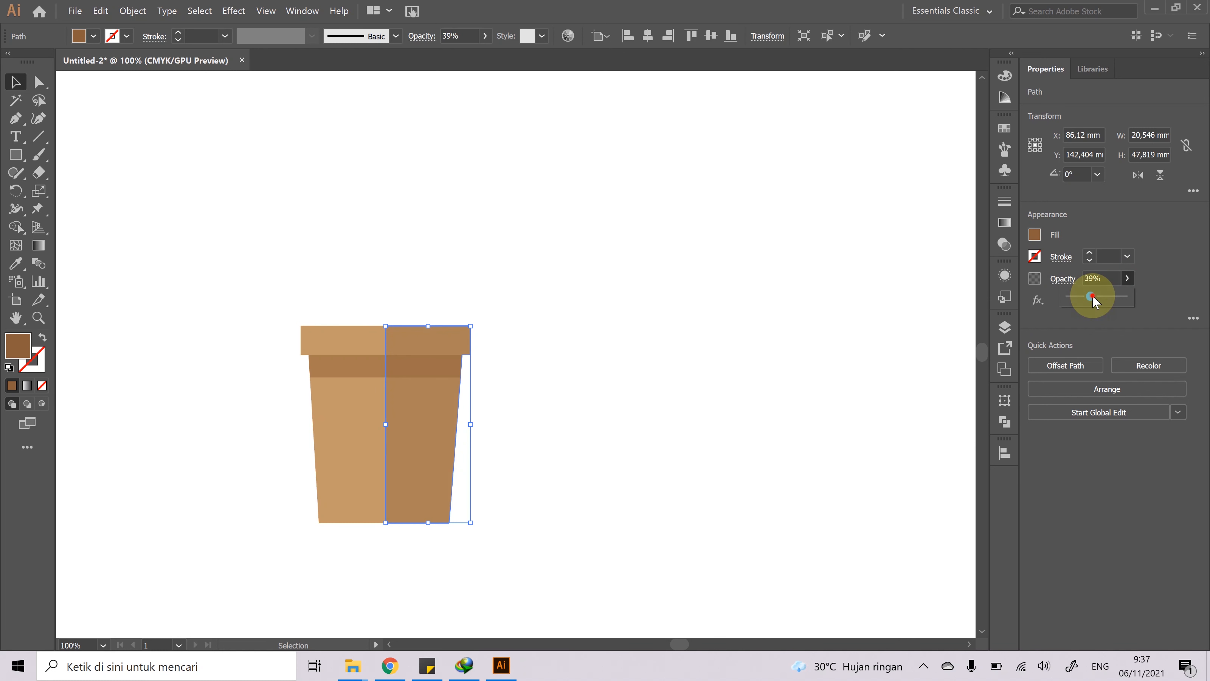
left_click(605, 256)
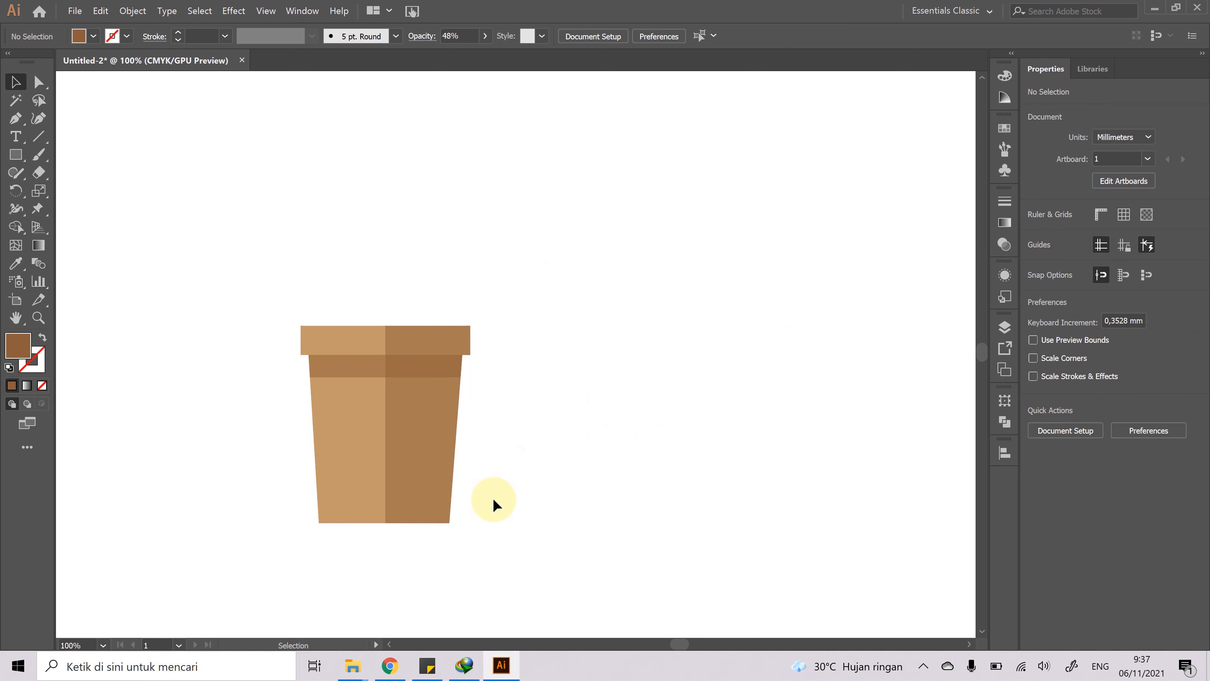
- Lighten the shading on the pot's right half by setting the overlay's opacity to 25%, then deselect it
left_click_drag(506, 524, 467, 306)
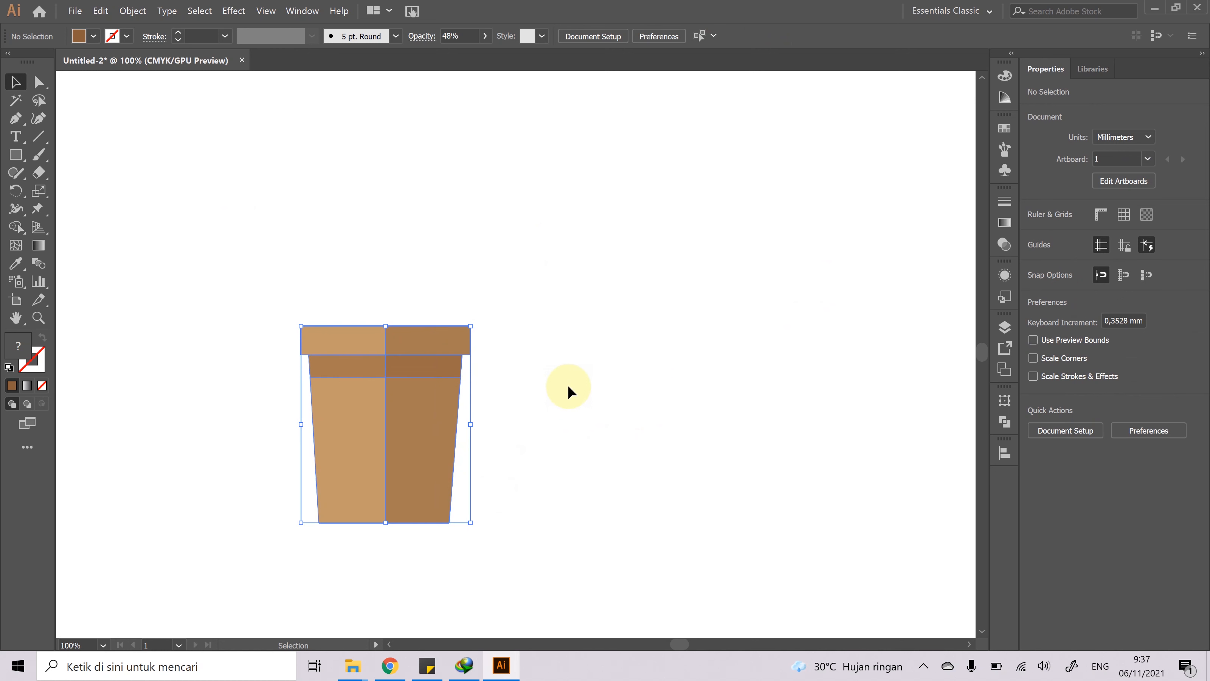
left_click(416, 439)
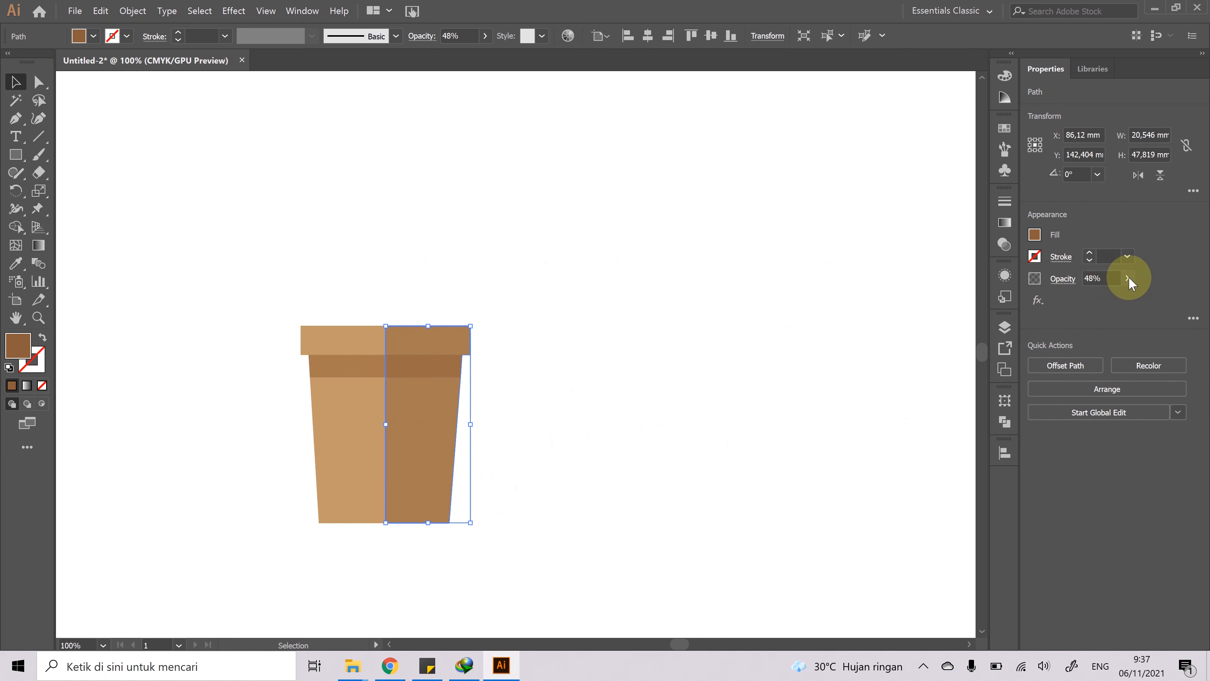
left_click(1127, 278)
left_click_drag(1096, 298, 1086, 299)
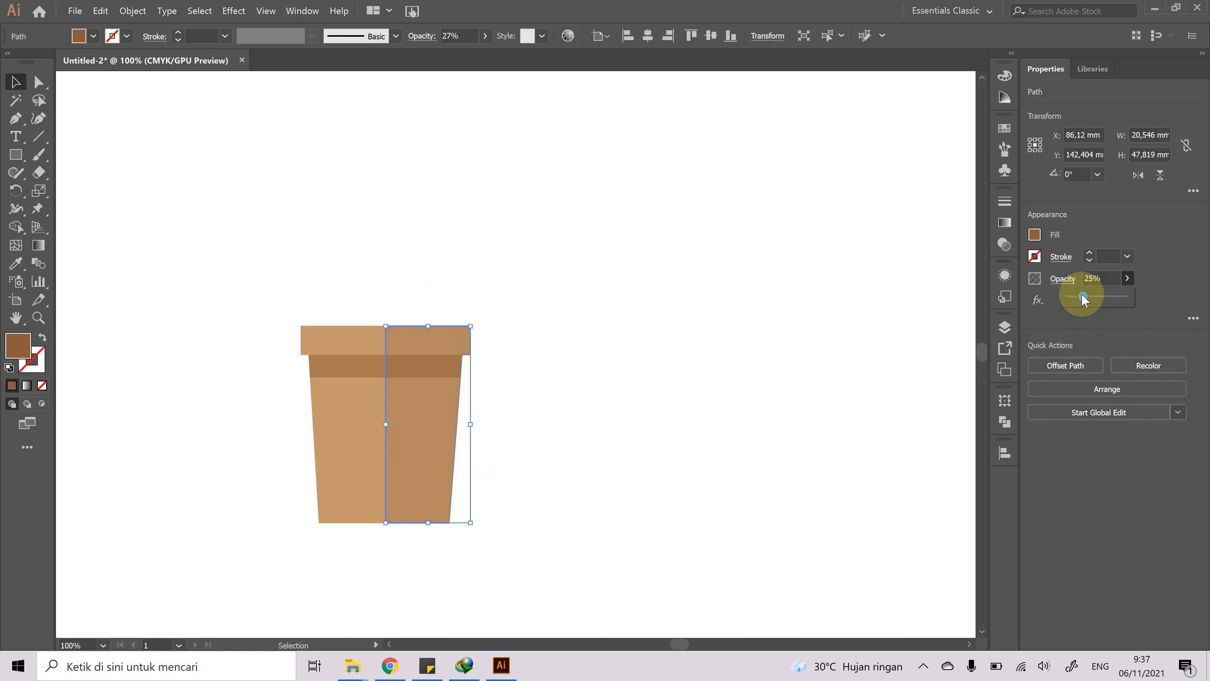
left_click(406, 326)
left_click(421, 258)
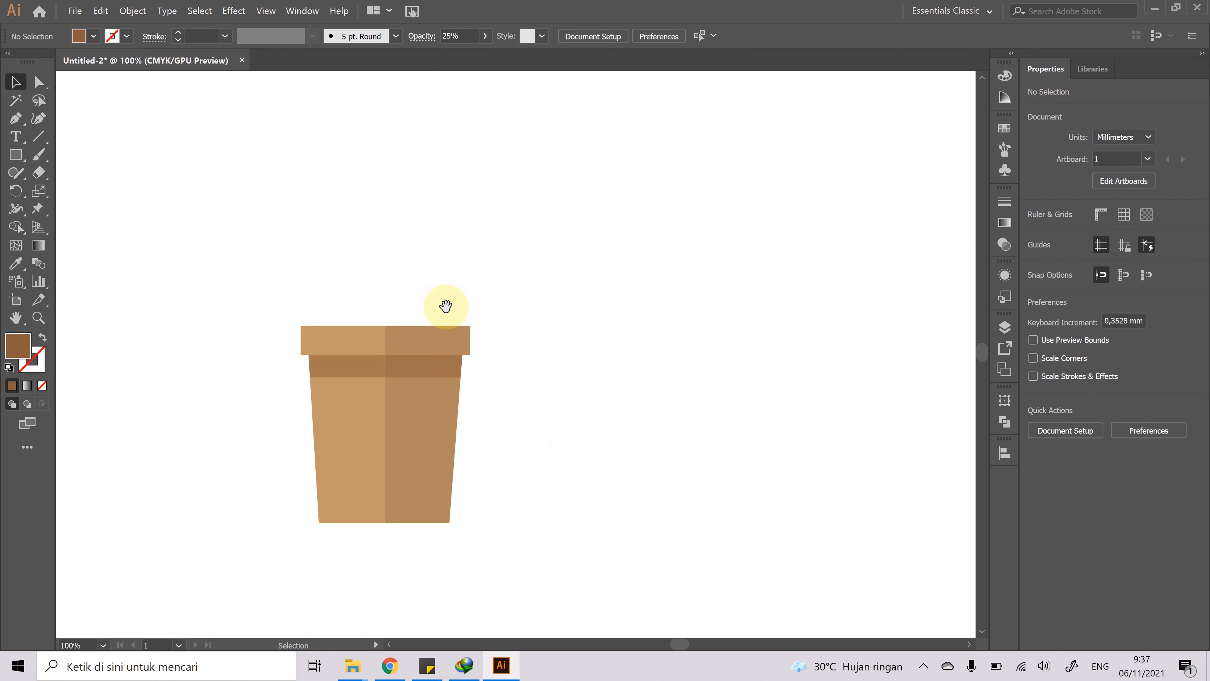
- Draw a circle about 31.5 mm across beside the pot and duplicate it about 22 mm to the right so both overlap
left_click_drag(445, 306, 462, 258)
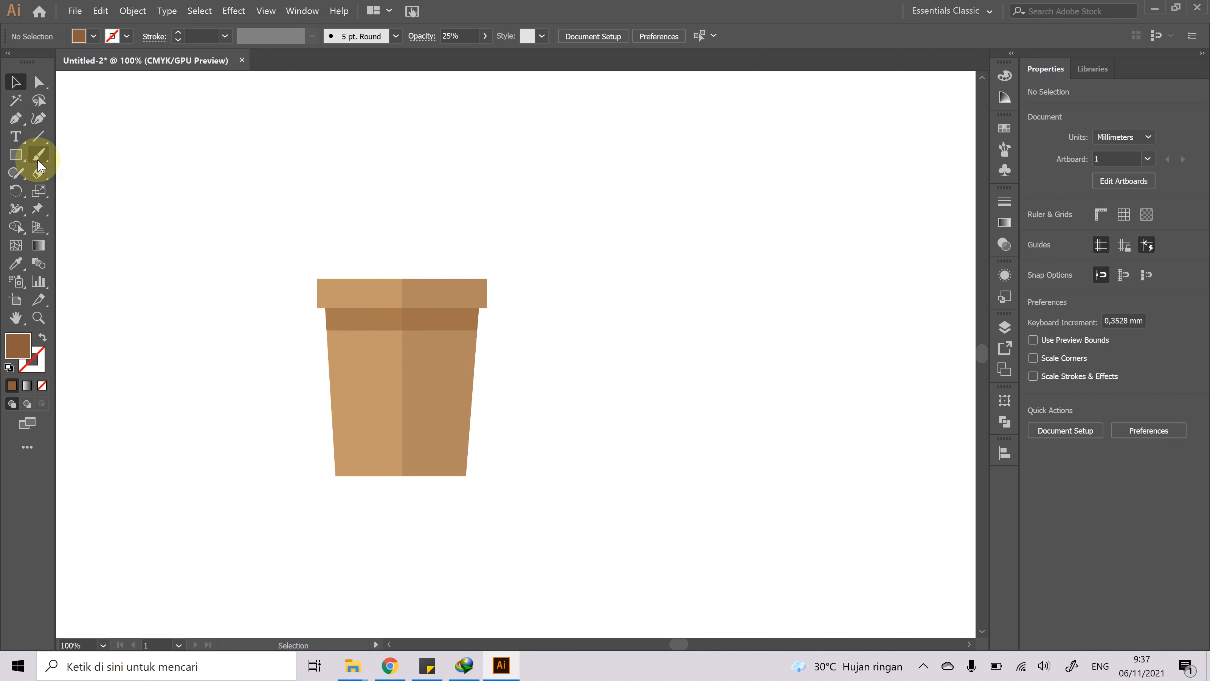
left_click(16, 161)
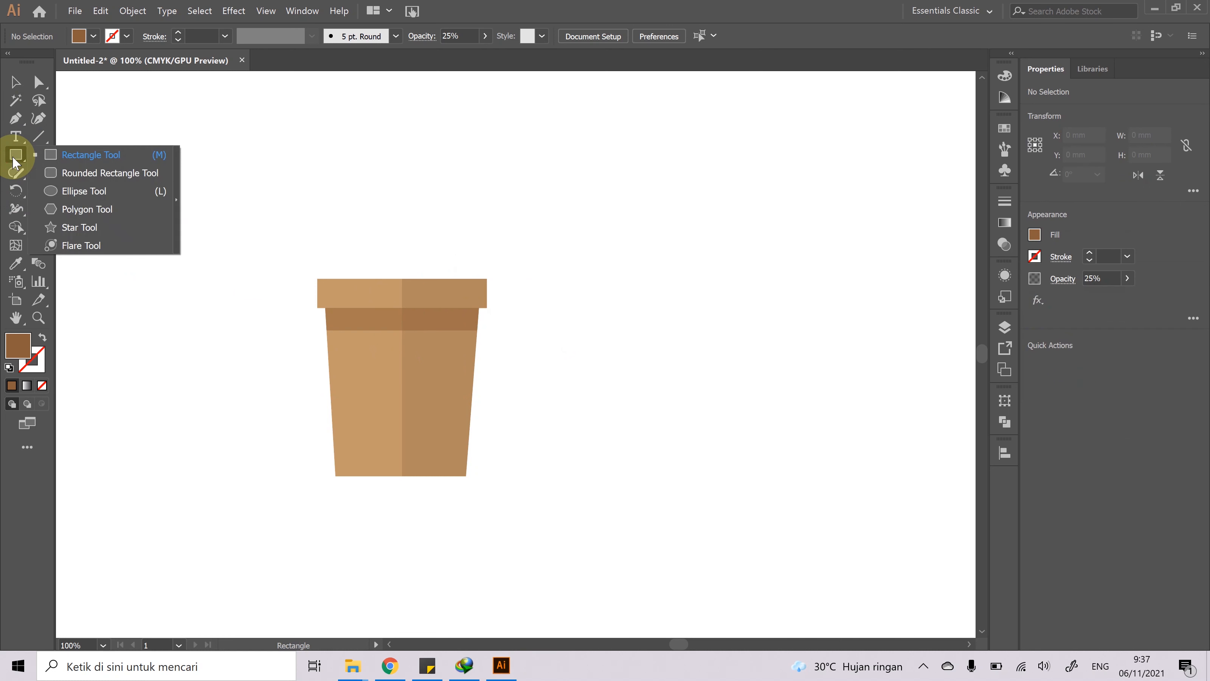
left_click(84, 197)
left_click_drag(576, 298, 619, 378)
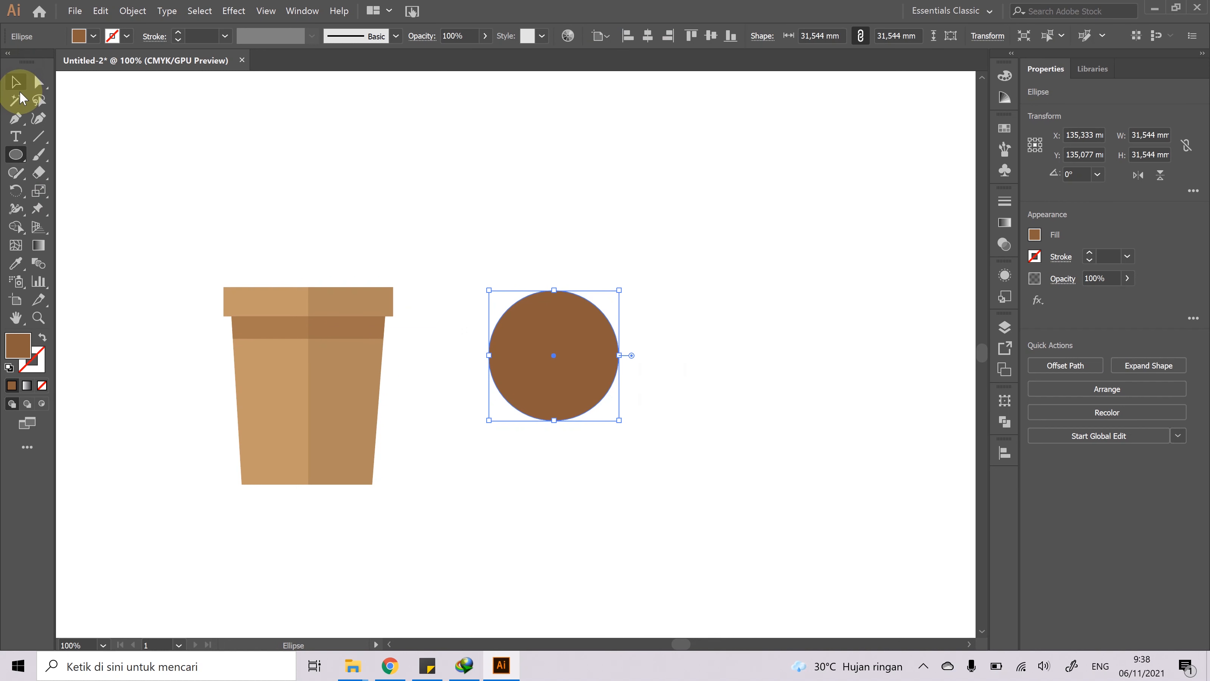
left_click(17, 81)
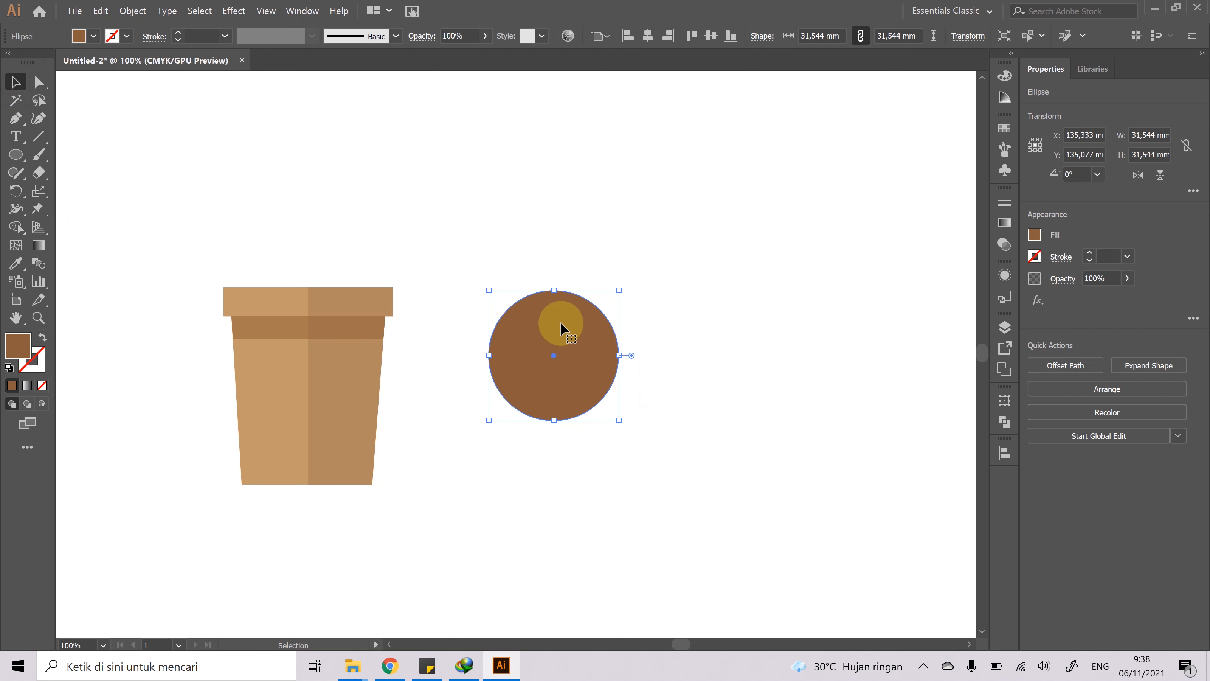
left_click_drag(554, 321, 652, 329)
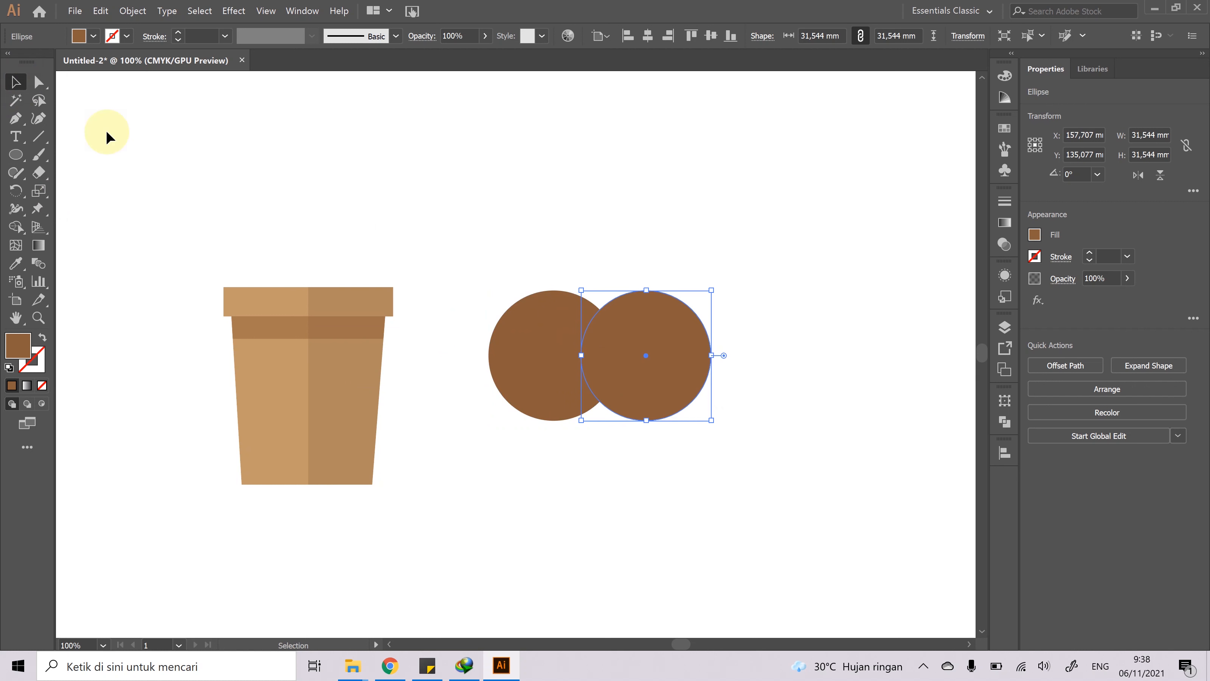
- Remove the outer parts of the two overlapping circles with Shape Builder, keeping only the pointed leaf shape in the middle
left_click_drag(667, 353, 764, 378)
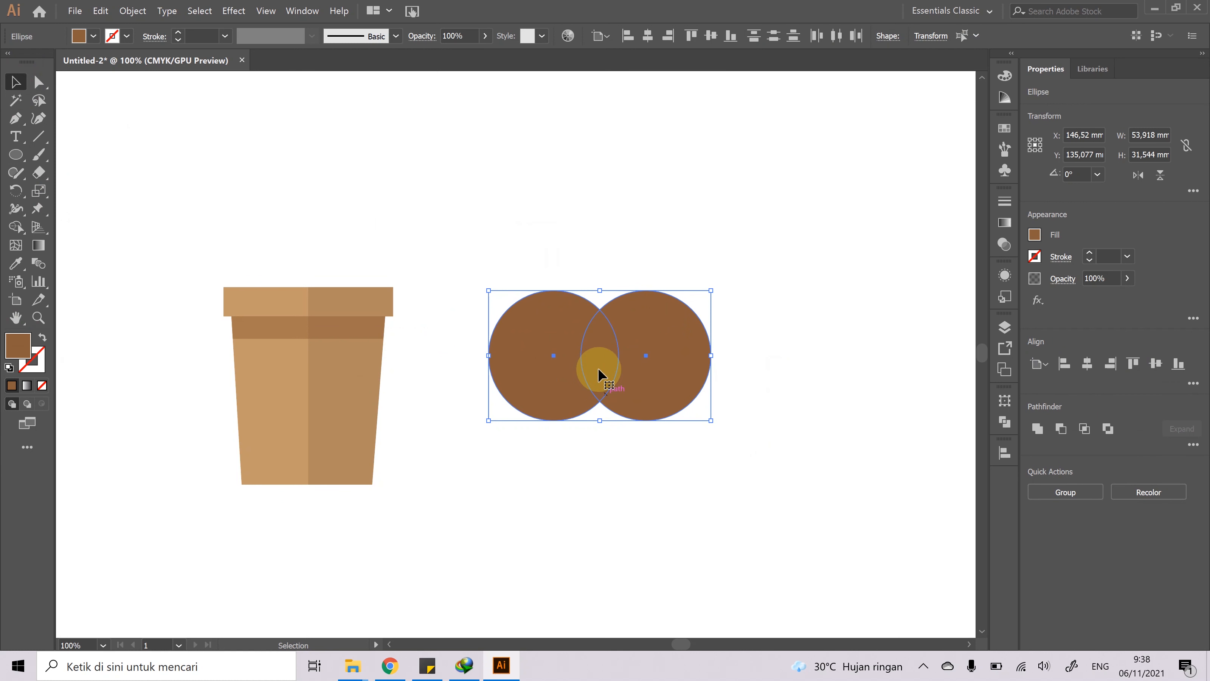
left_click(13, 232)
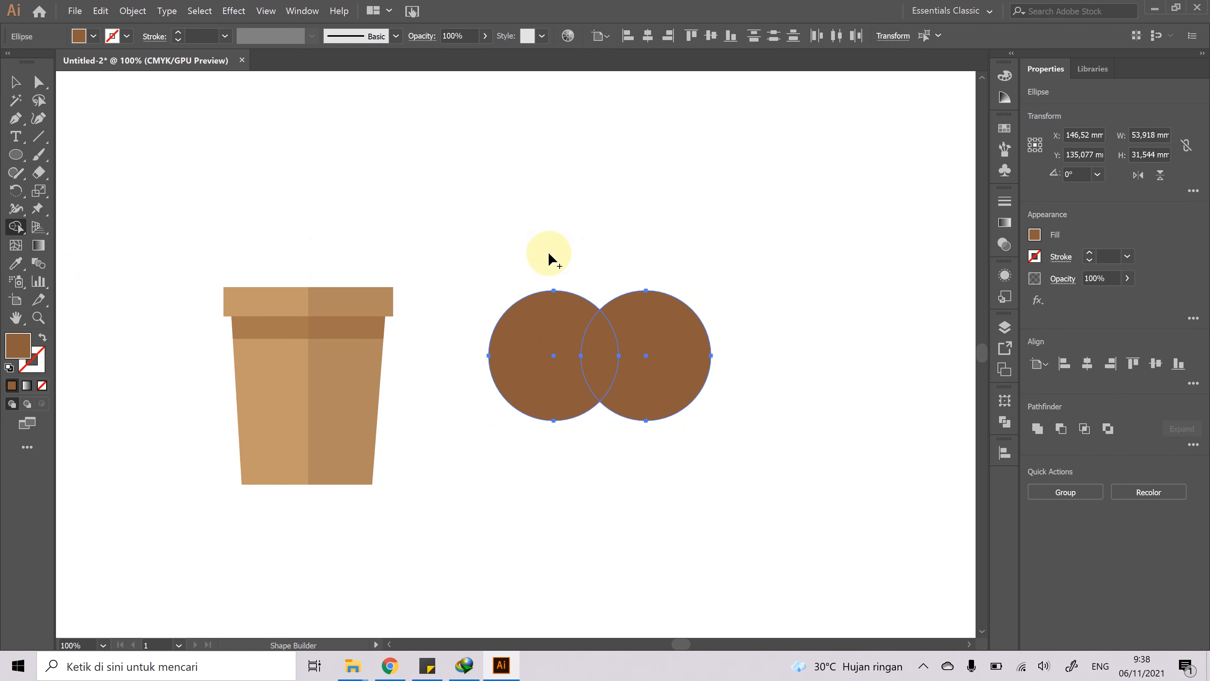
left_click_drag(537, 261, 538, 405)
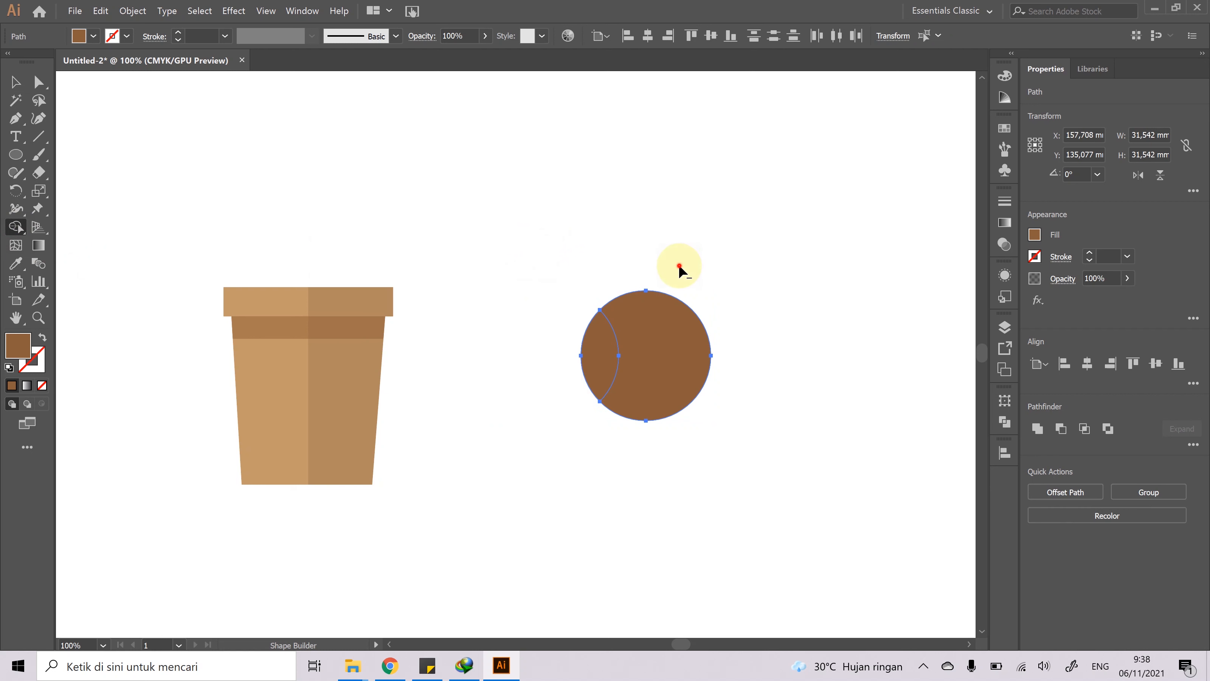
left_click_drag(677, 265, 688, 404)
left_click(15, 82)
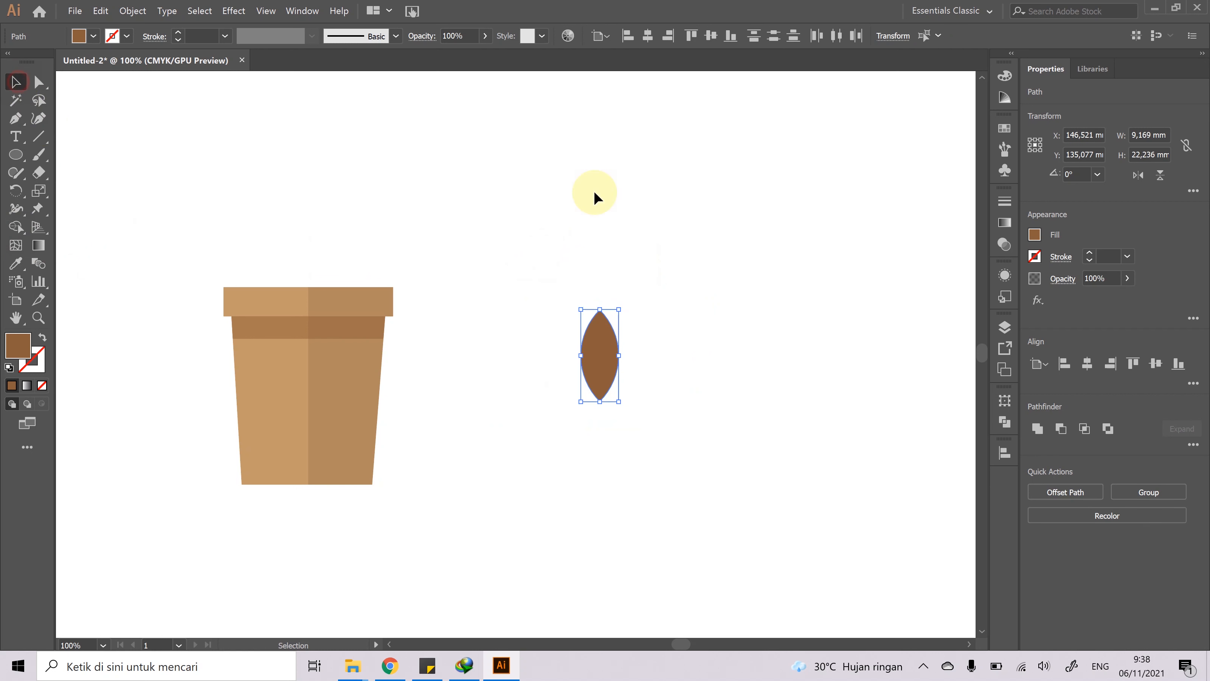
left_click(599, 192)
- Fill the leaf shape with dark green and deselect it
left_click(607, 350)
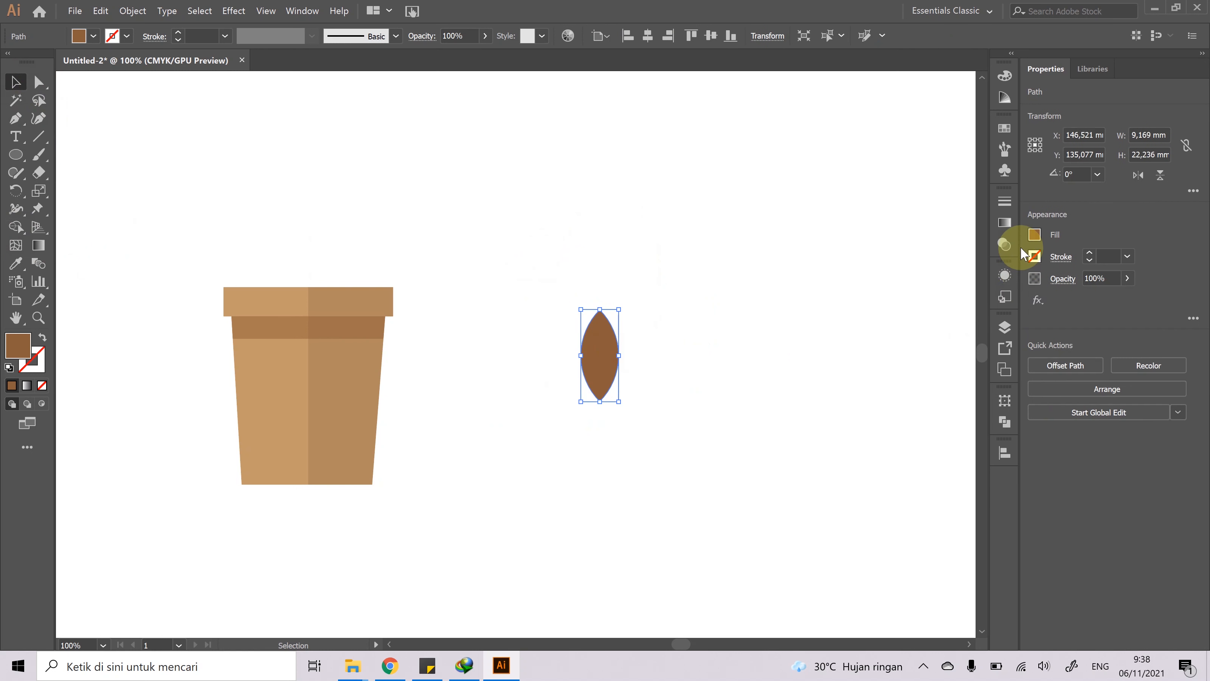
left_click(1034, 234)
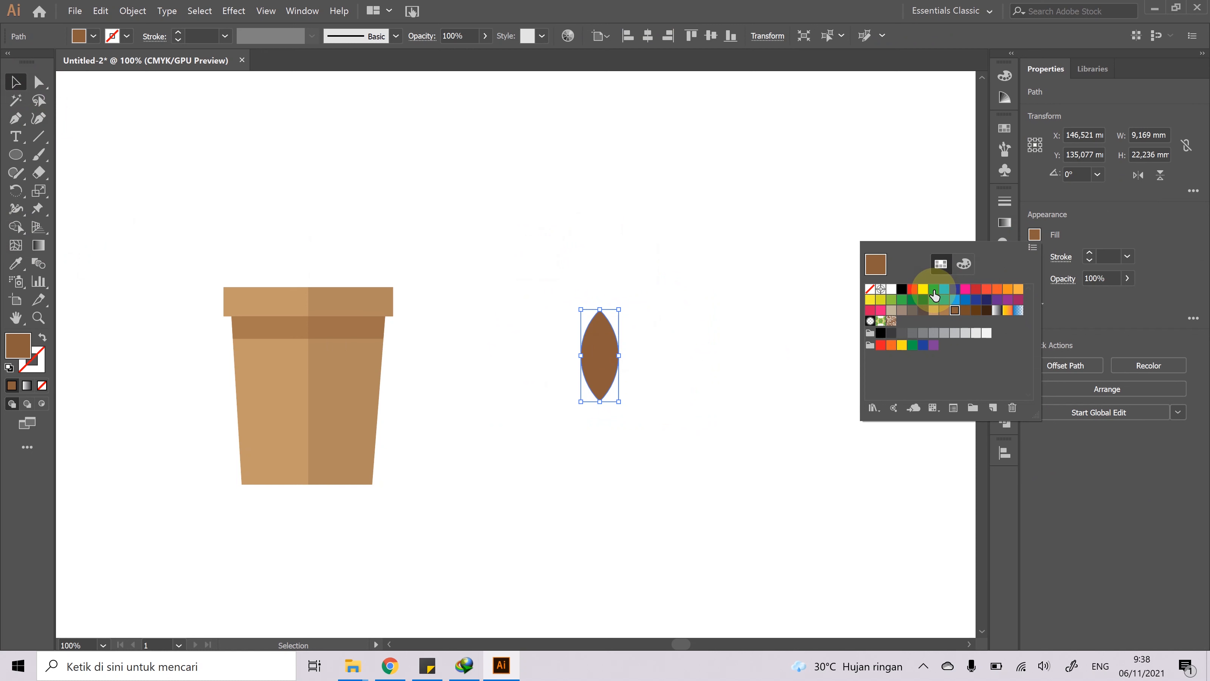
left_click(933, 290)
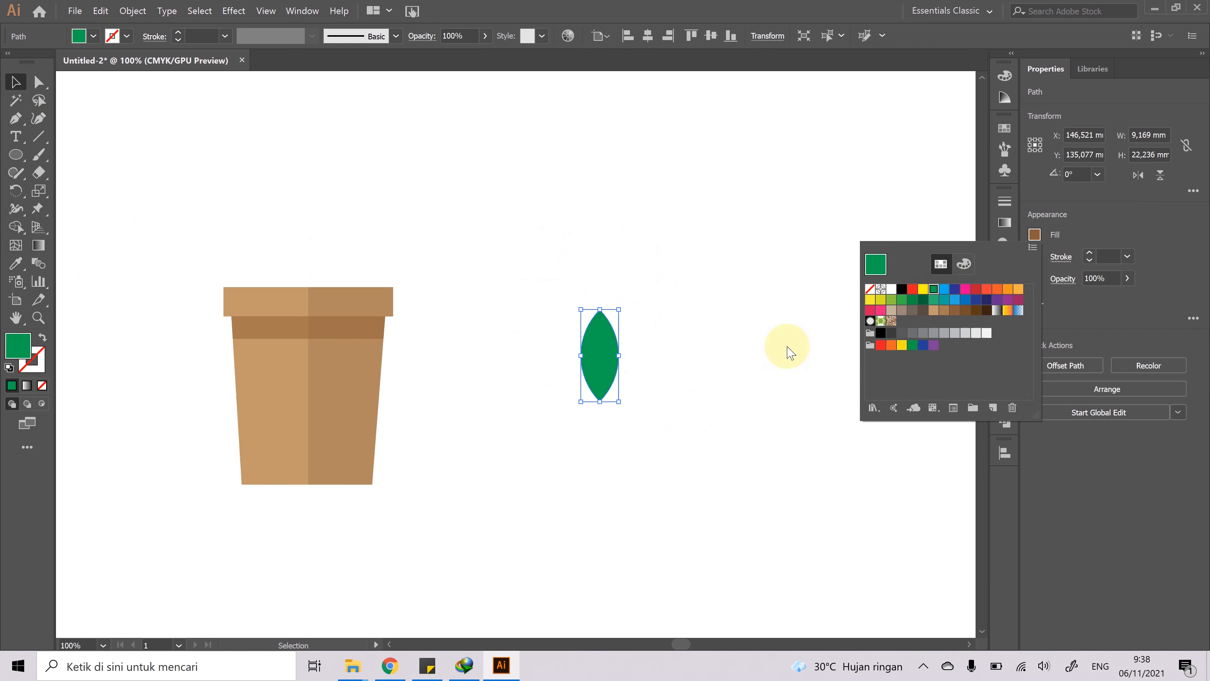
left_click(923, 300)
left_click(666, 340)
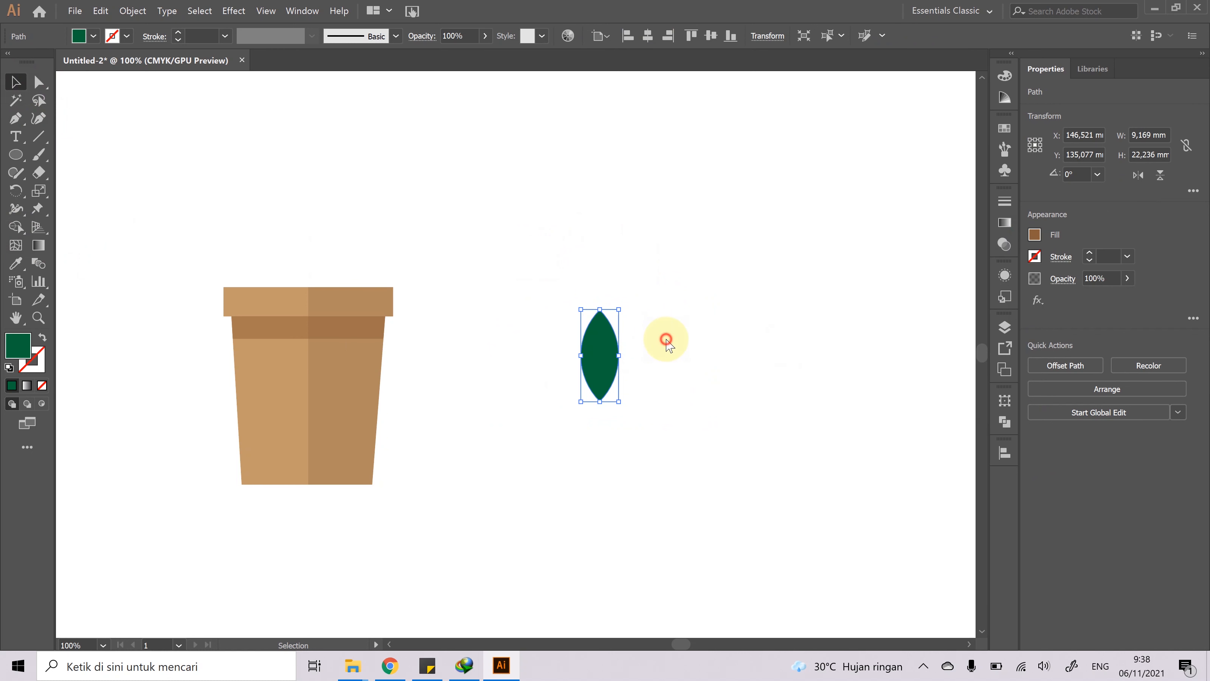
left_click(711, 346)
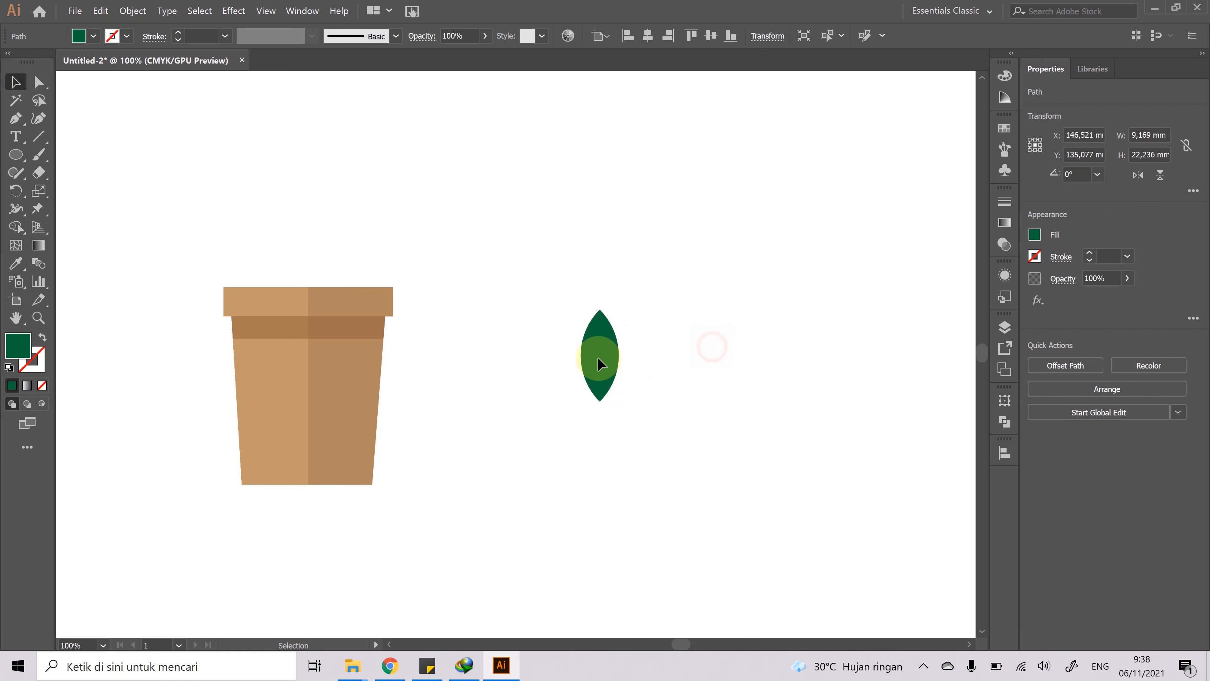
- Move the green leaf to the left and delete the leftover brown leaf shape underneath it
left_click_drag(605, 339, 570, 330)
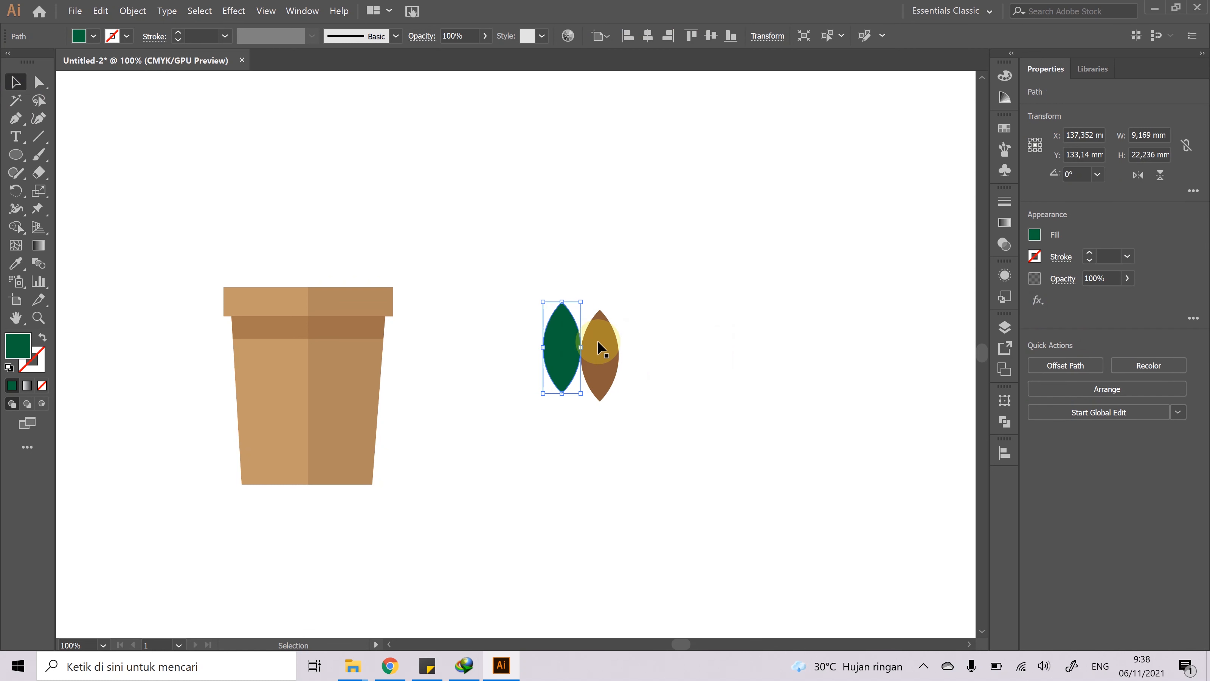
left_click(608, 355)
key("Delete")
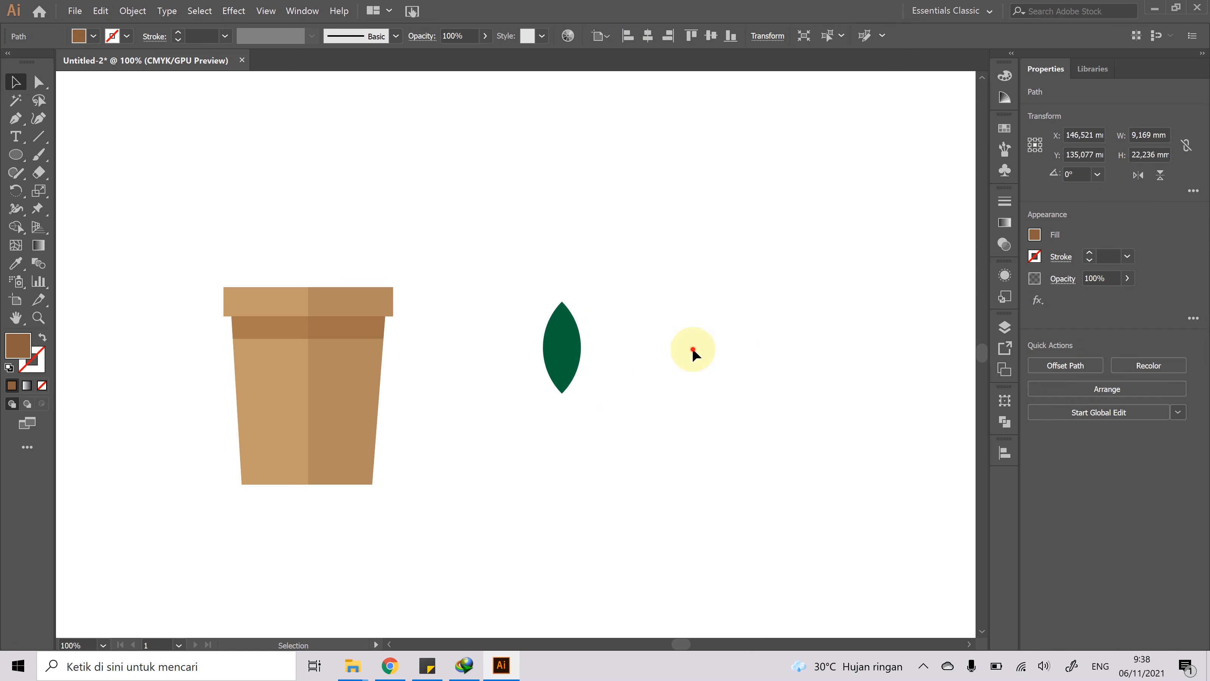
- Shift the leaf slightly up and left and draw a rectangle about 14.3 × 29.7 mm covering the leaf's right half
left_click_drag(557, 347, 547, 328)
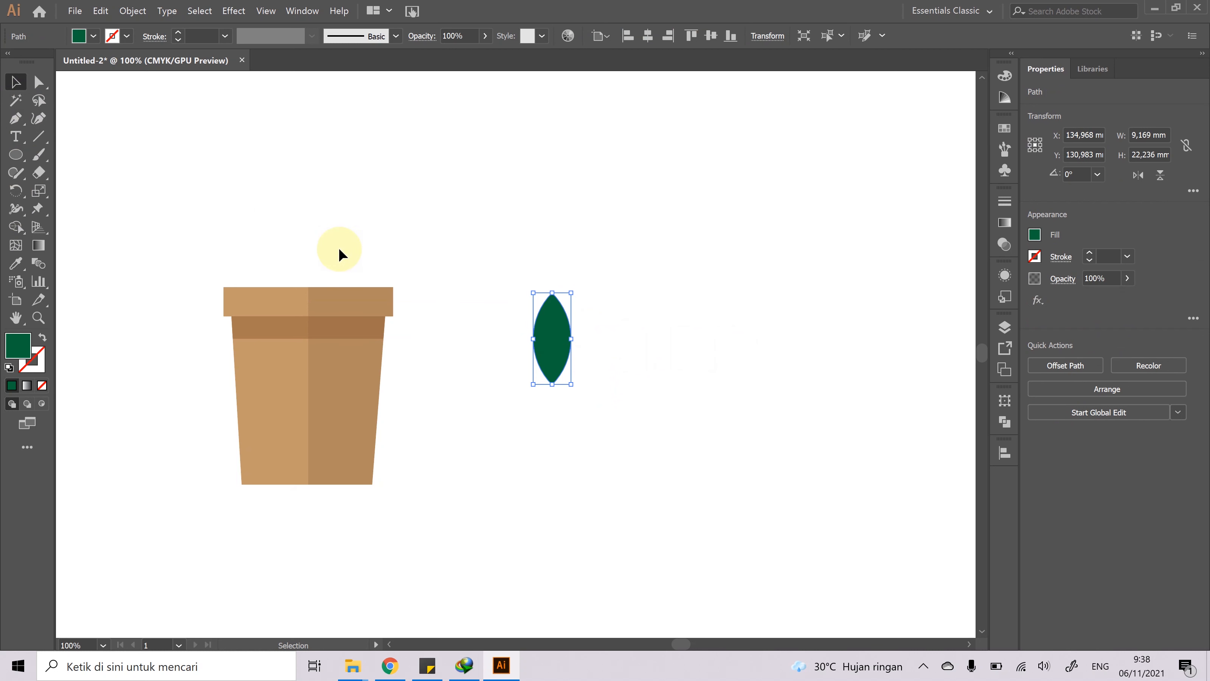
left_click(16, 154)
left_click(79, 161)
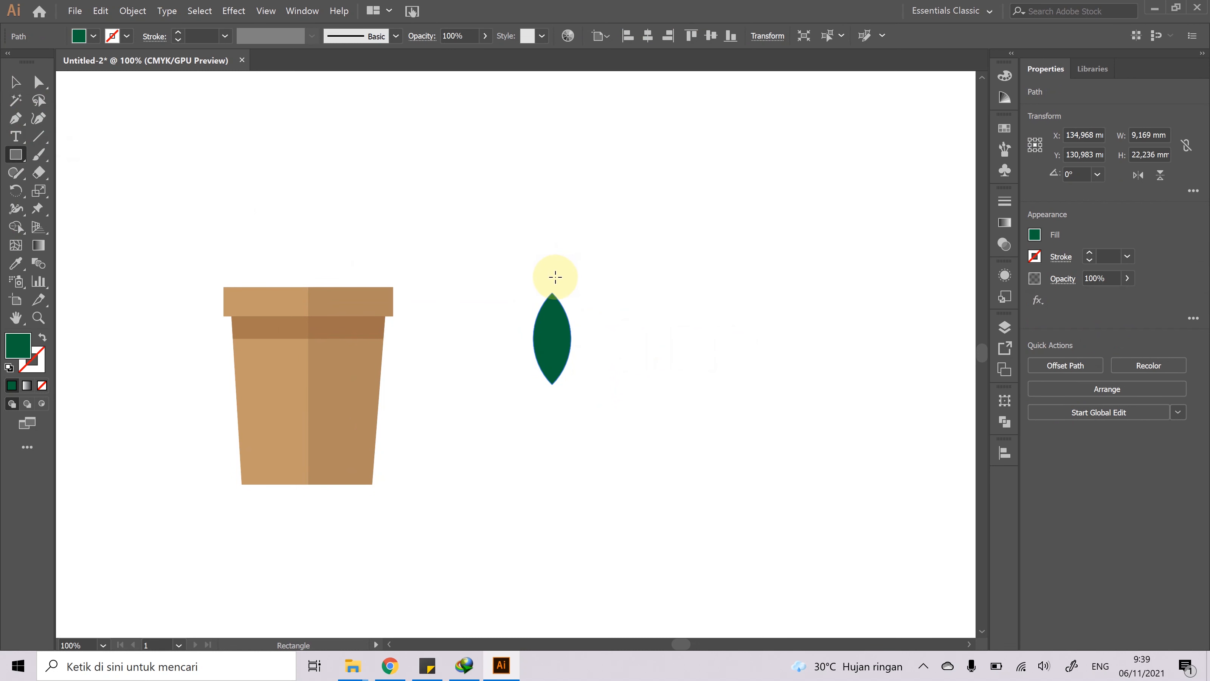
left_click_drag(552, 277, 612, 399)
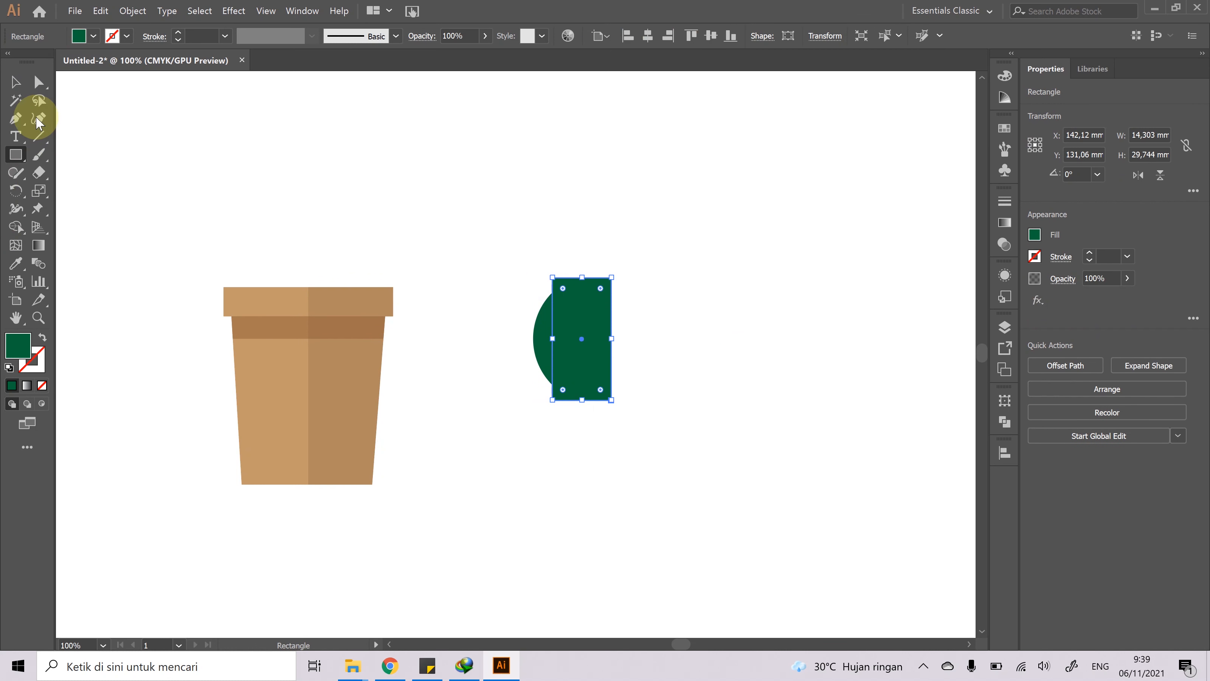
- Split the leaf along its centre with Shape Builder, removing the part of the rectangle outside the leaf
left_click(15, 82)
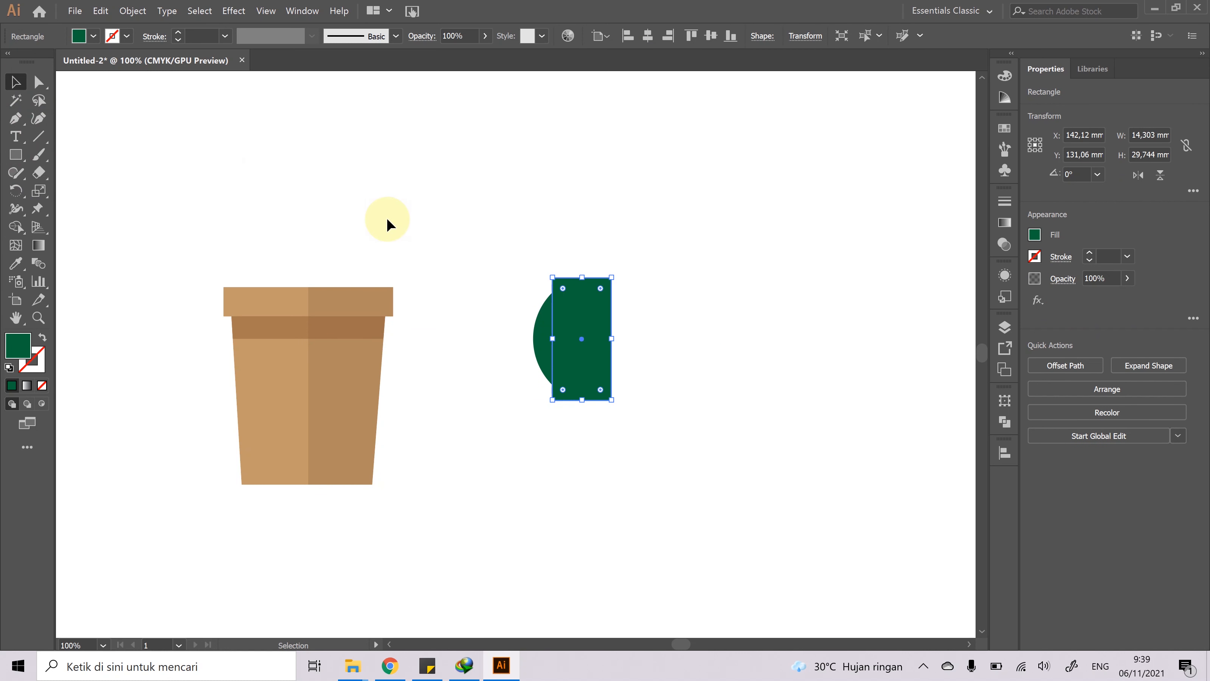
left_click_drag(642, 388, 635, 378)
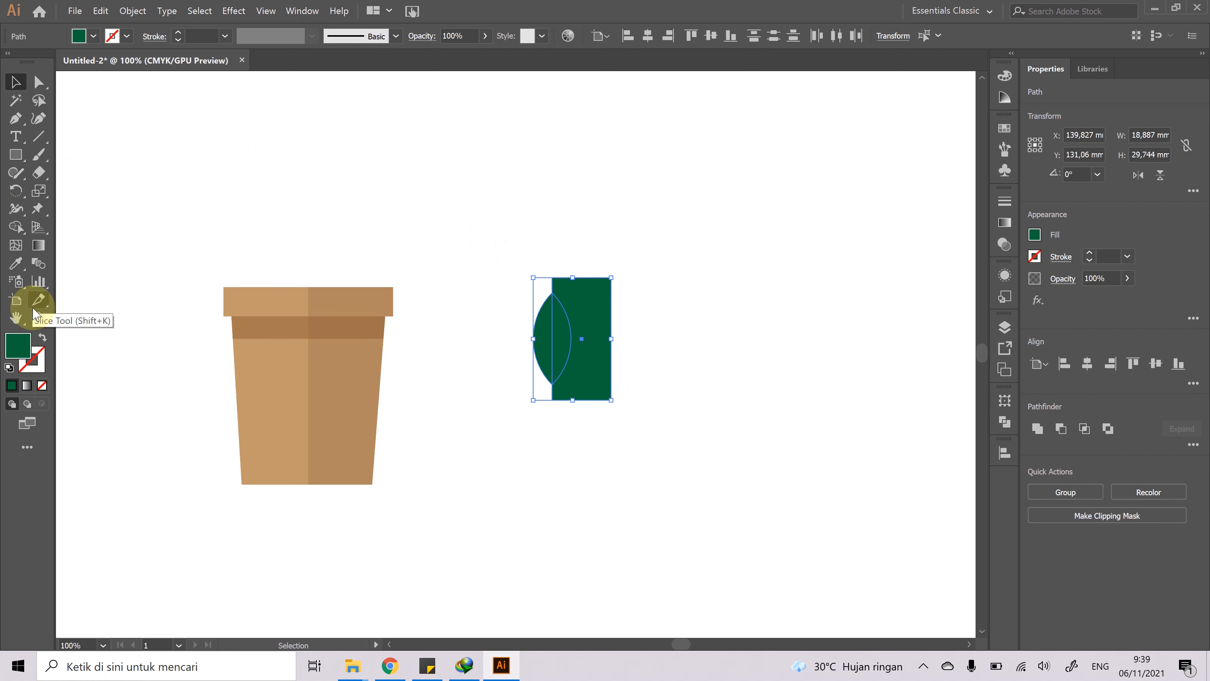
left_click(16, 228)
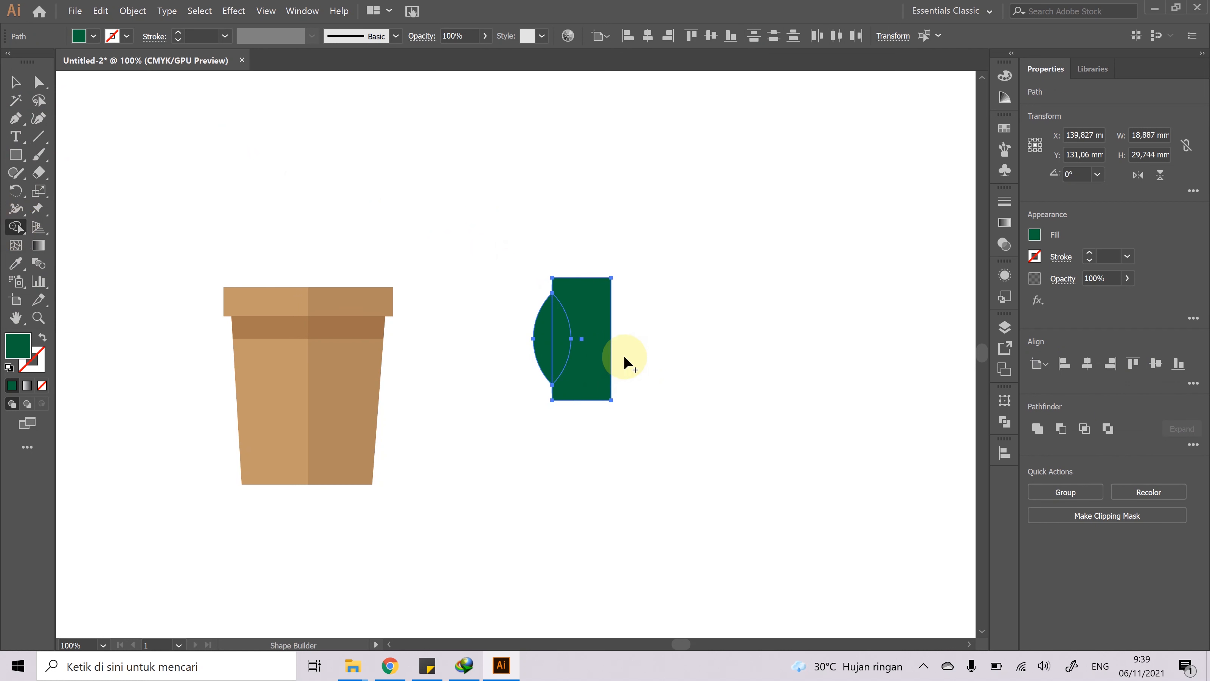
left_click_drag(599, 416, 616, 360)
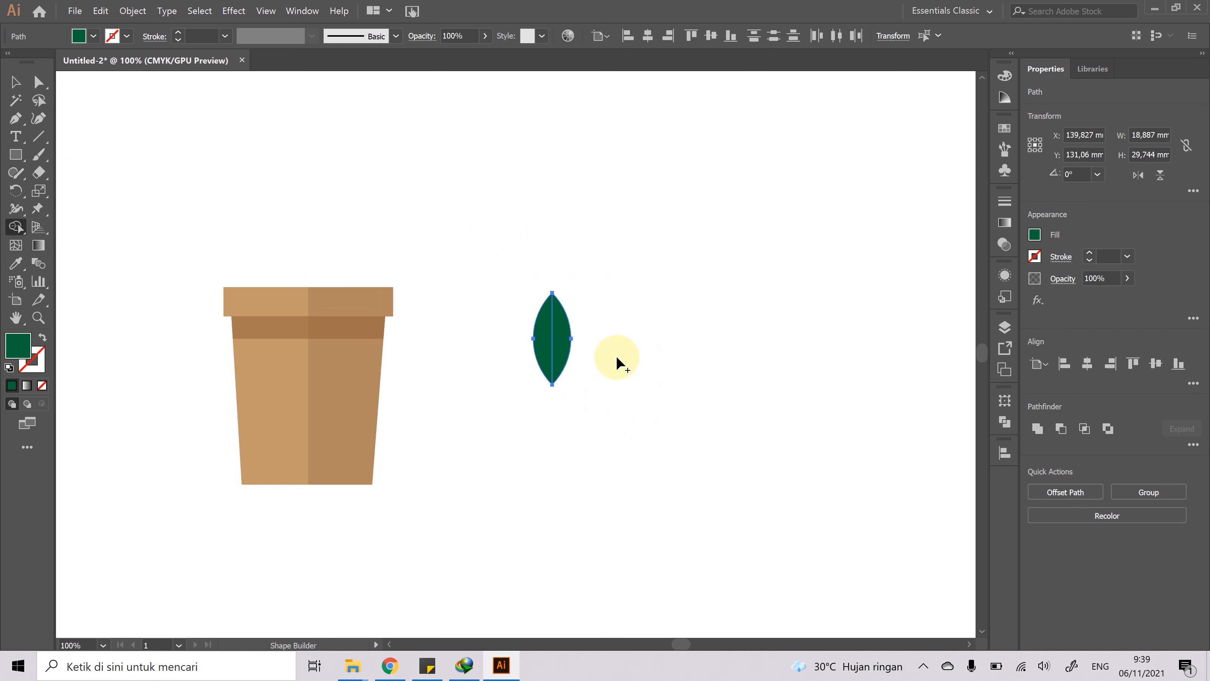
- Fill the right half of the leaf with a lighter green swatch
left_click(16, 82)
left_click(533, 177)
left_click(569, 324)
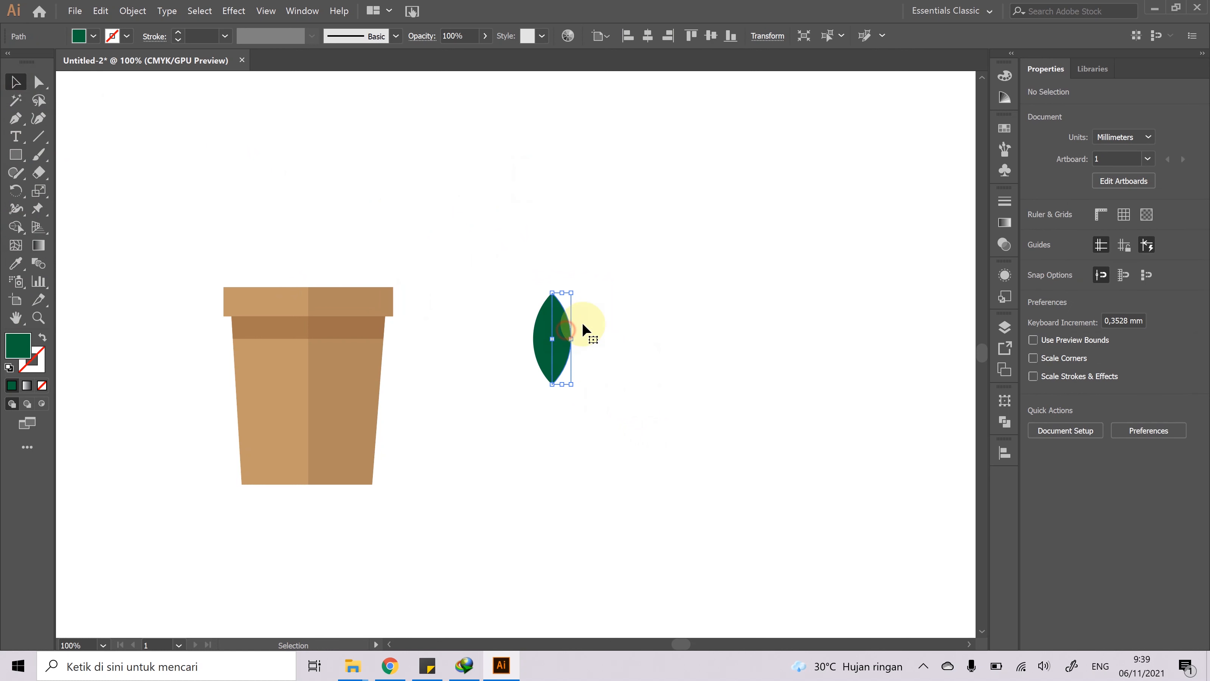
left_click(1035, 235)
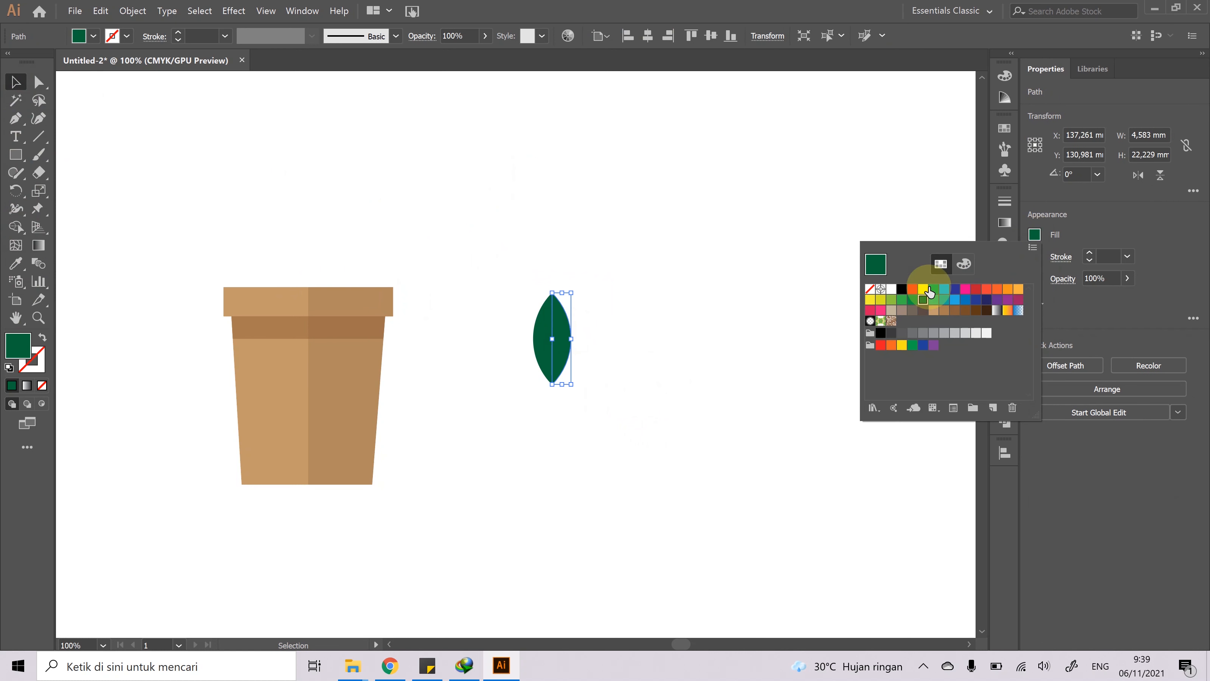
left_click(906, 303)
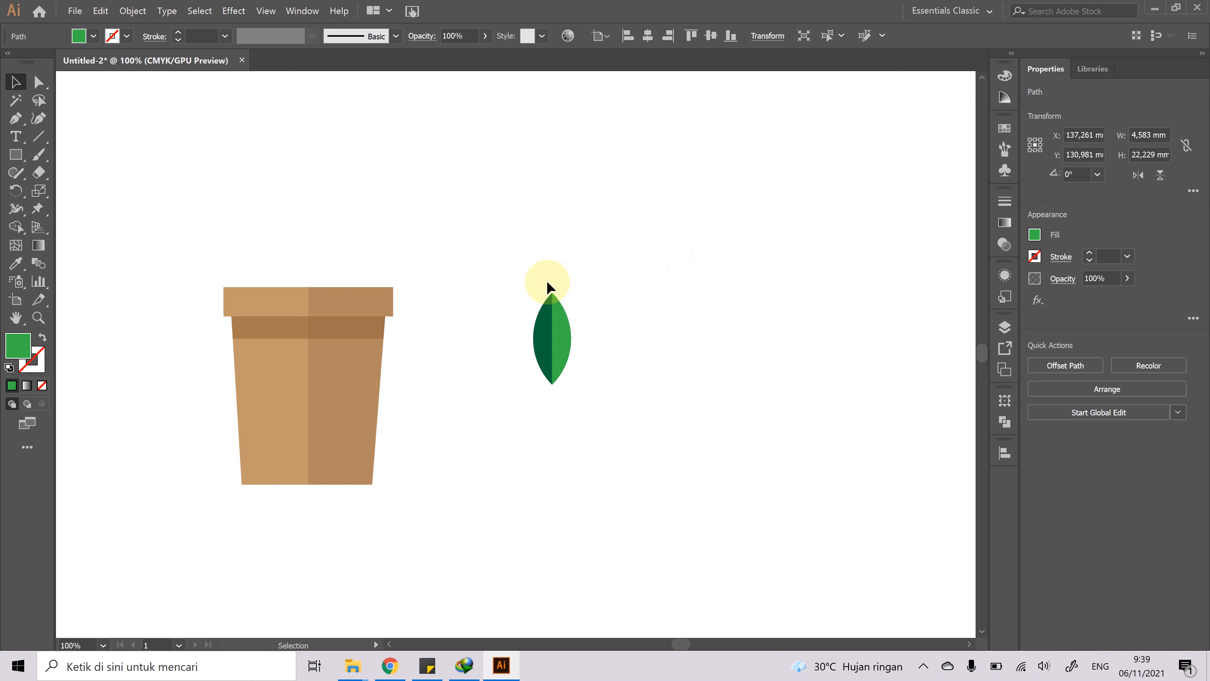
- Shift both leaf halves together a little up and right, and group them
left_click_drag(474, 241, 640, 404)
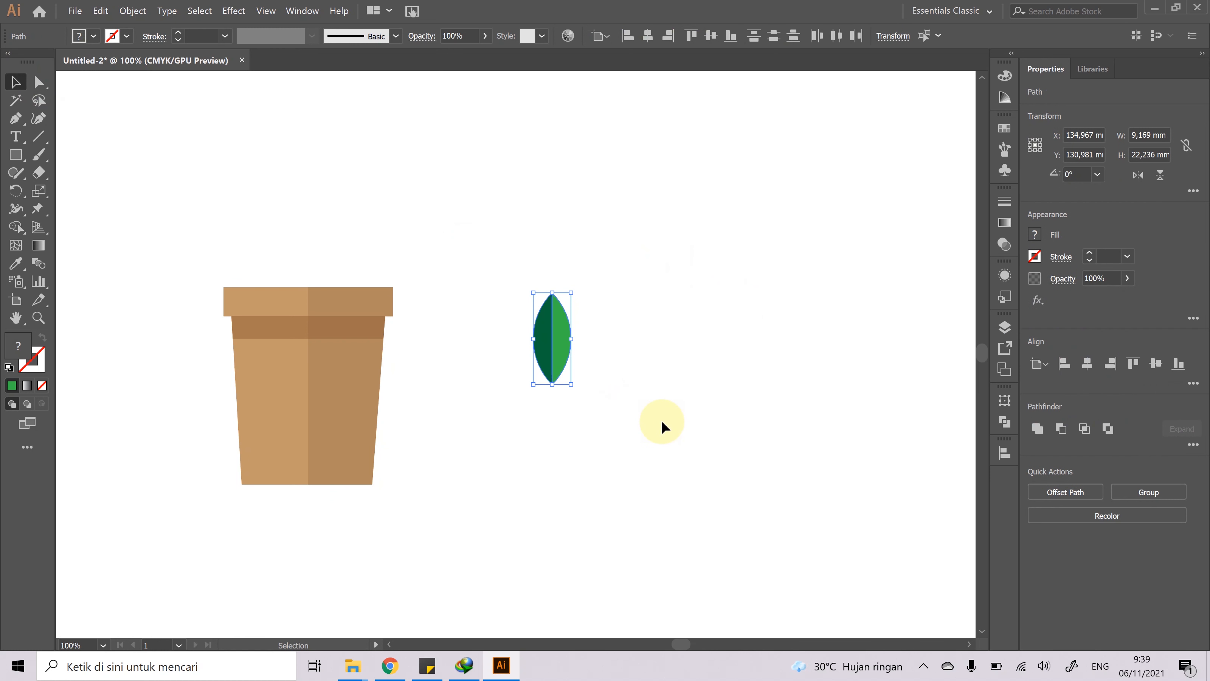
left_click(556, 336)
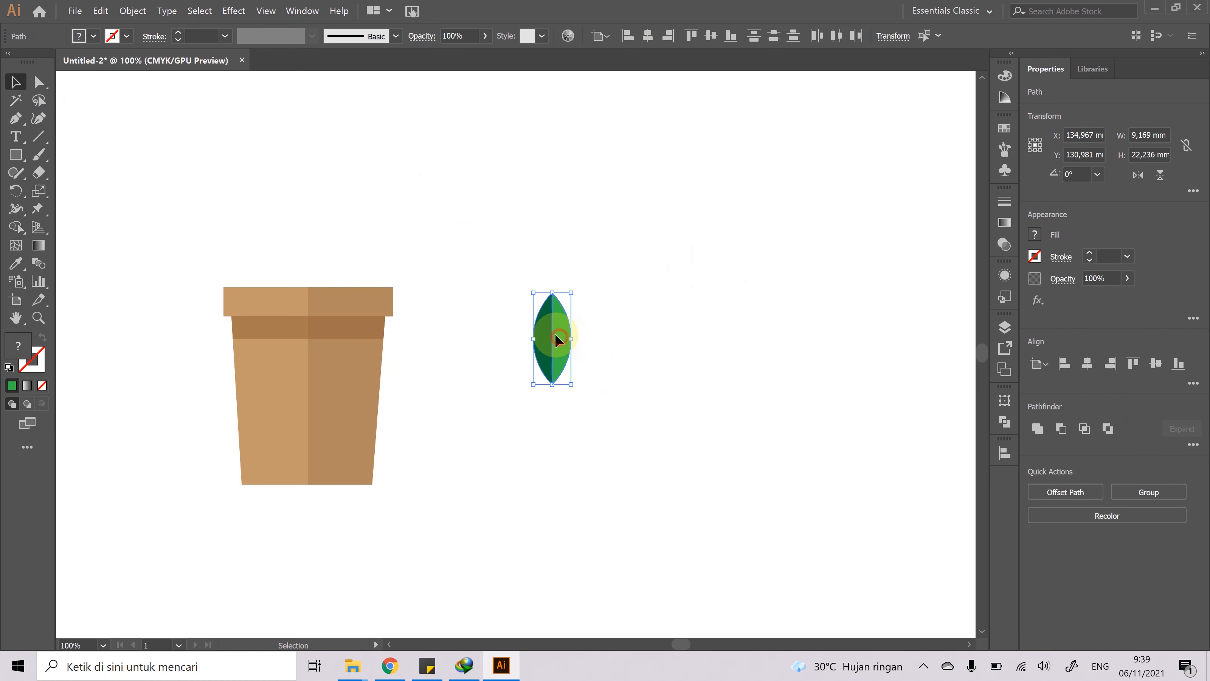
left_click_drag(556, 336, 598, 320)
right_click(598, 320)
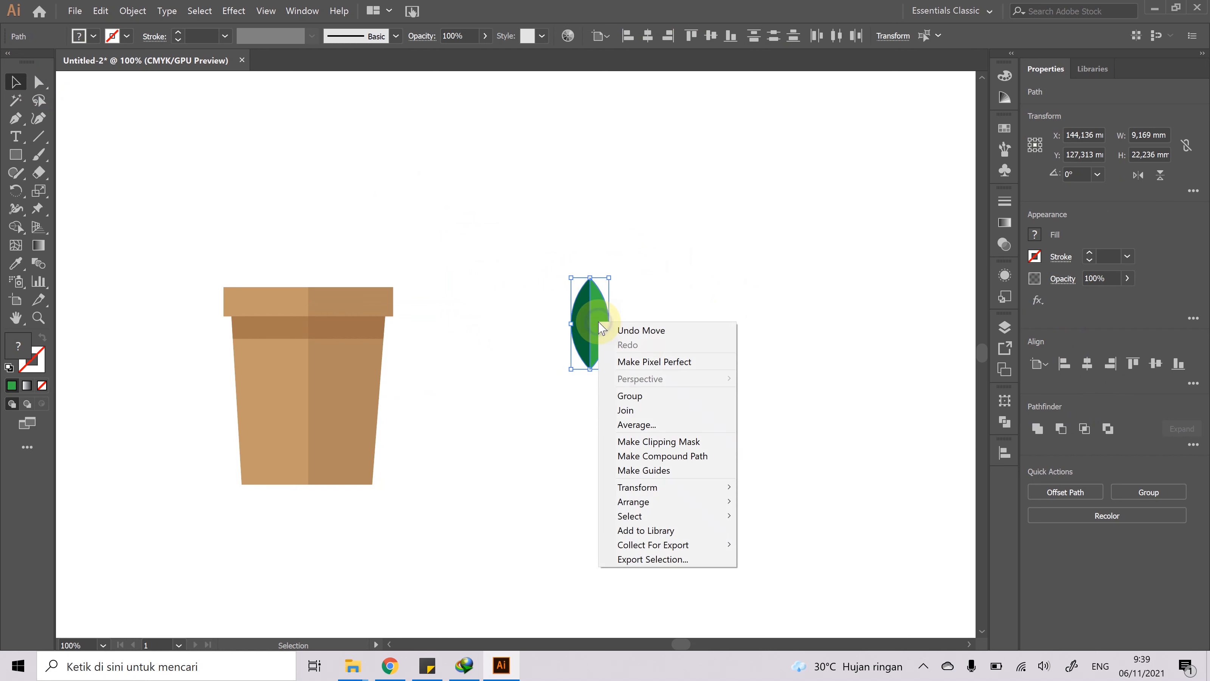
left_click(649, 393)
left_click(448, 399)
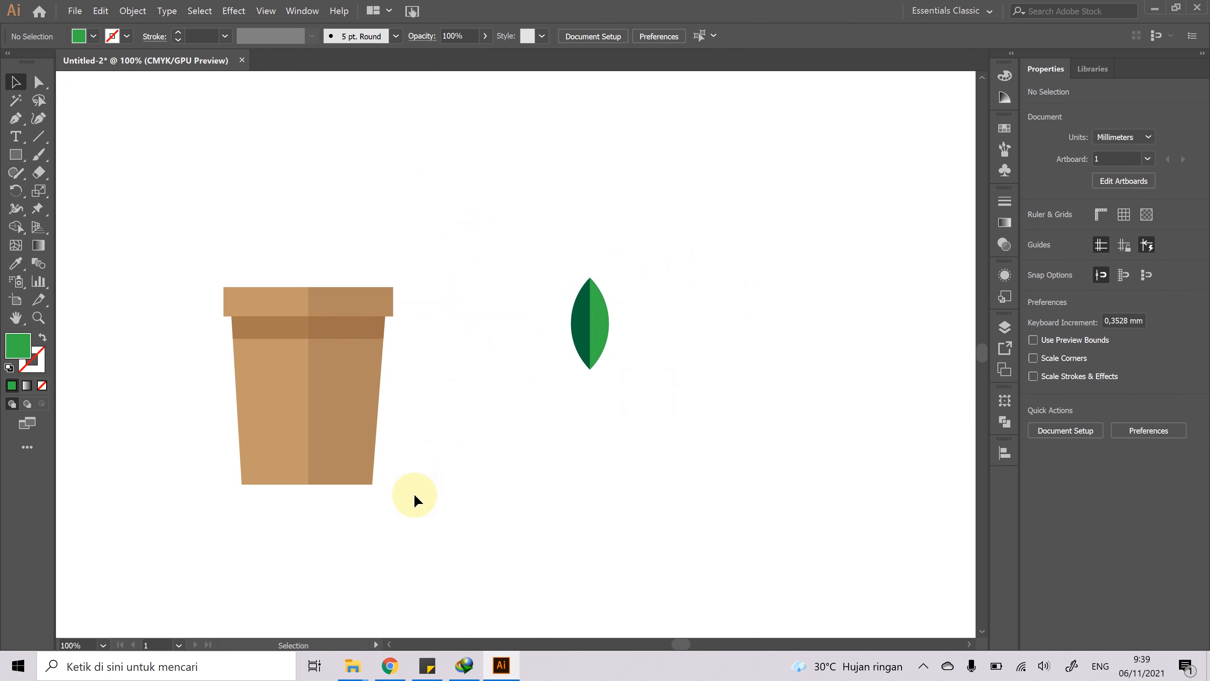
- Group all the parts of the brown pot
left_click_drag(414, 494, 230, 271)
right_click(269, 300)
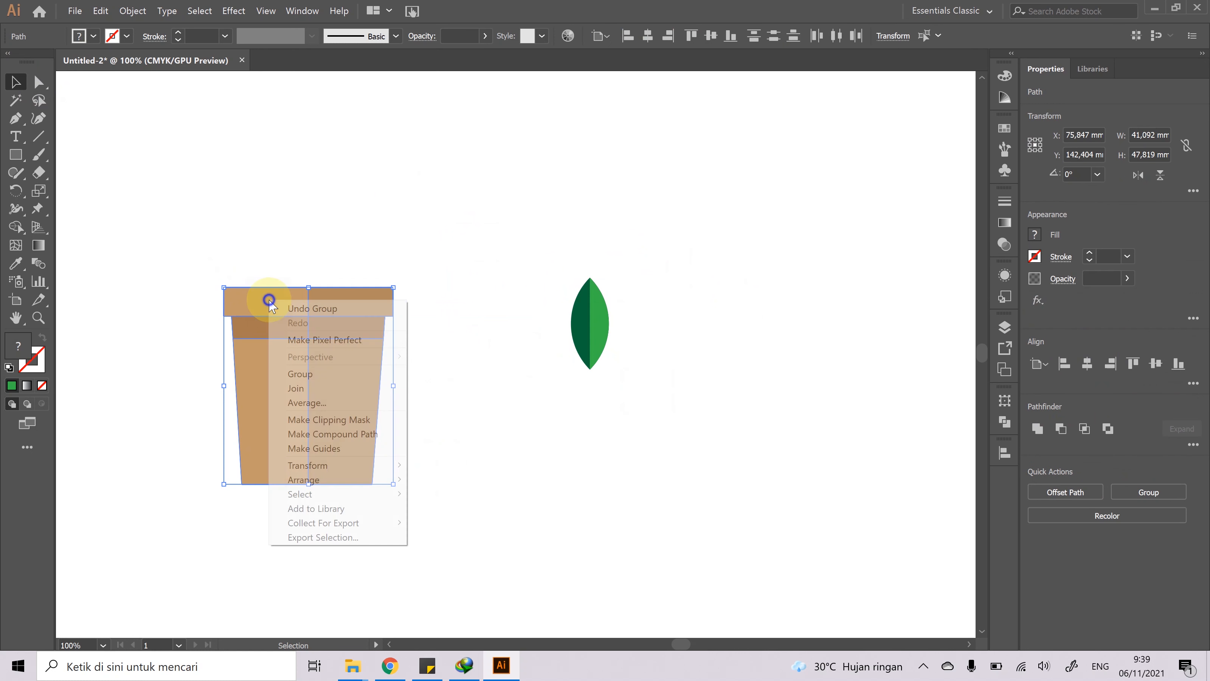
left_click(328, 376)
- Centre the leaf above the pot so its base overlaps the rim, and enlarge it to about 12.9 × 31.3 mm
left_click(593, 339)
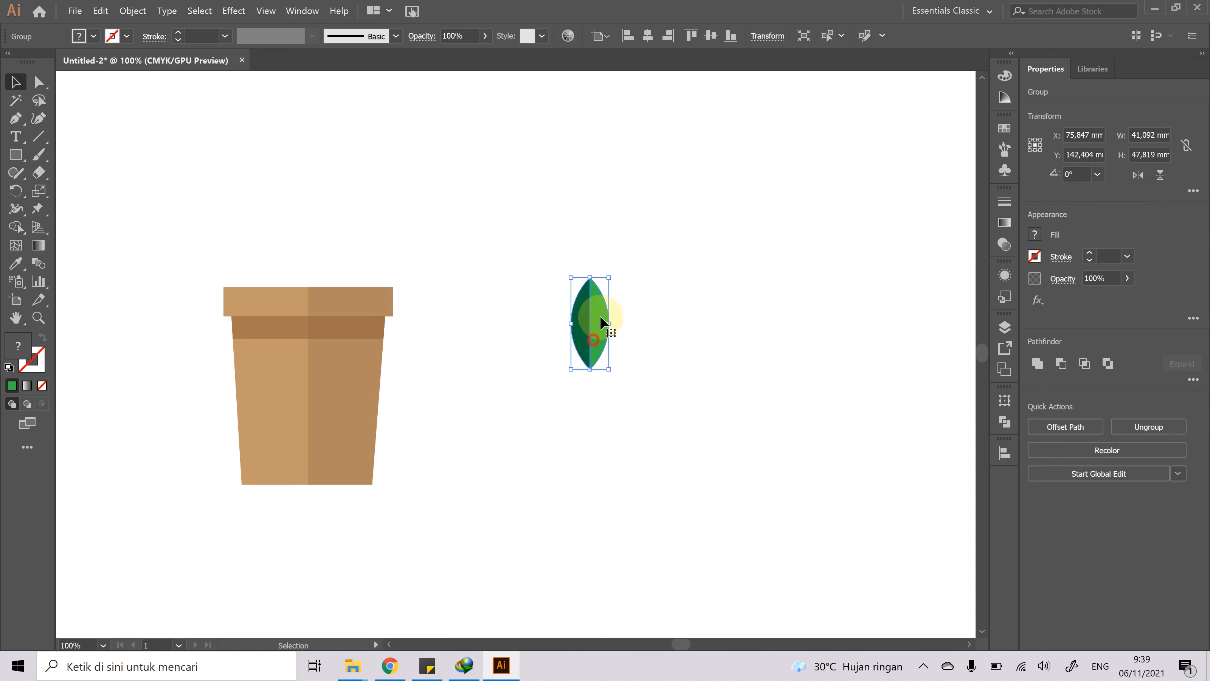
left_click_drag(404, 240, 316, 244)
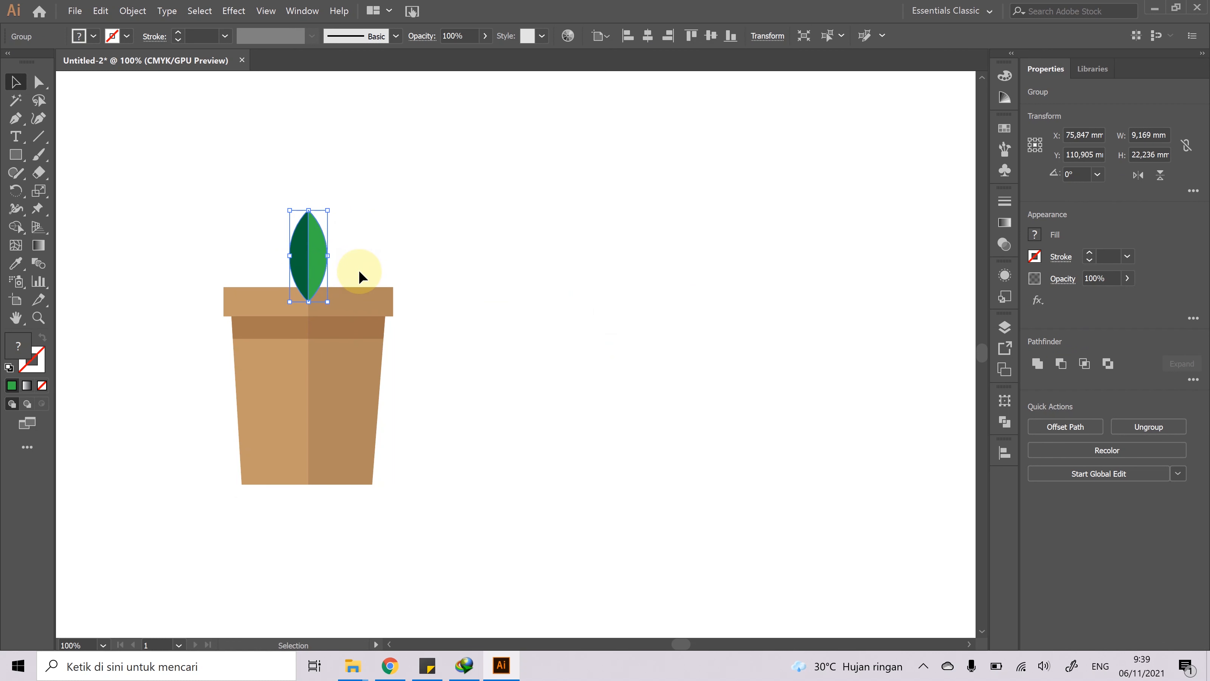
left_click_drag(389, 284, 490, 324)
left_click(505, 315, "ctrl+alt")
left_click(561, 329)
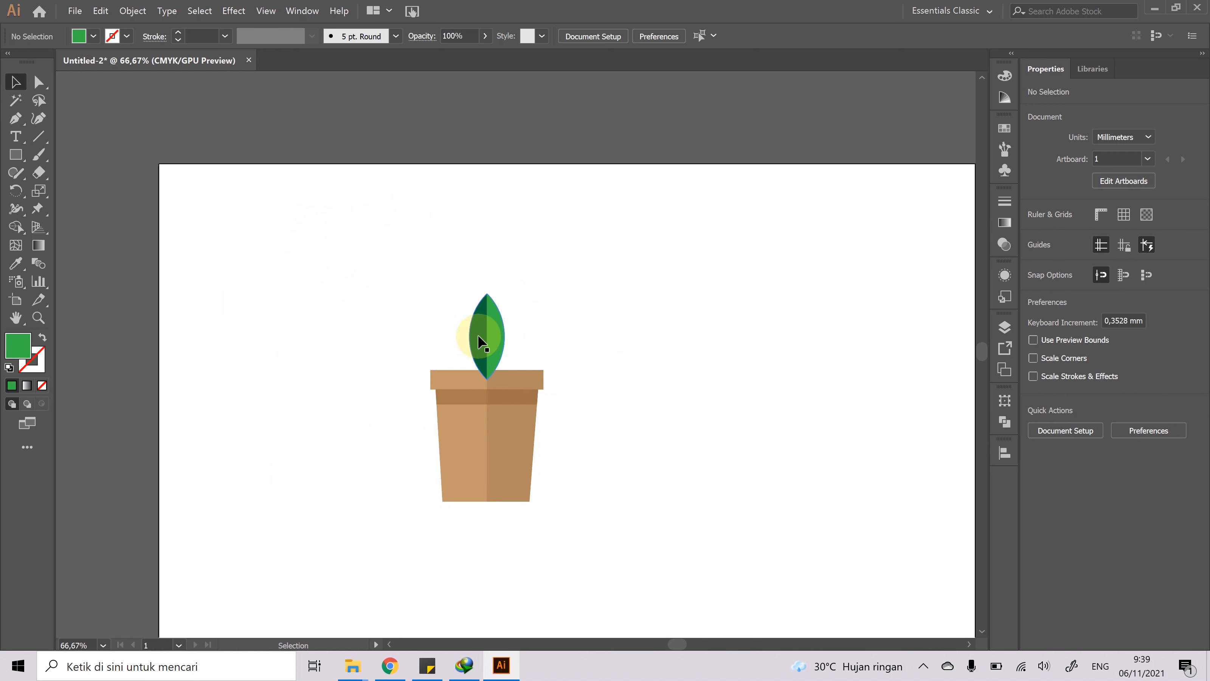
- Send the leaf group to the back so its base sits behind the pot's rim
right_click(503, 325)
left_click(528, 296)
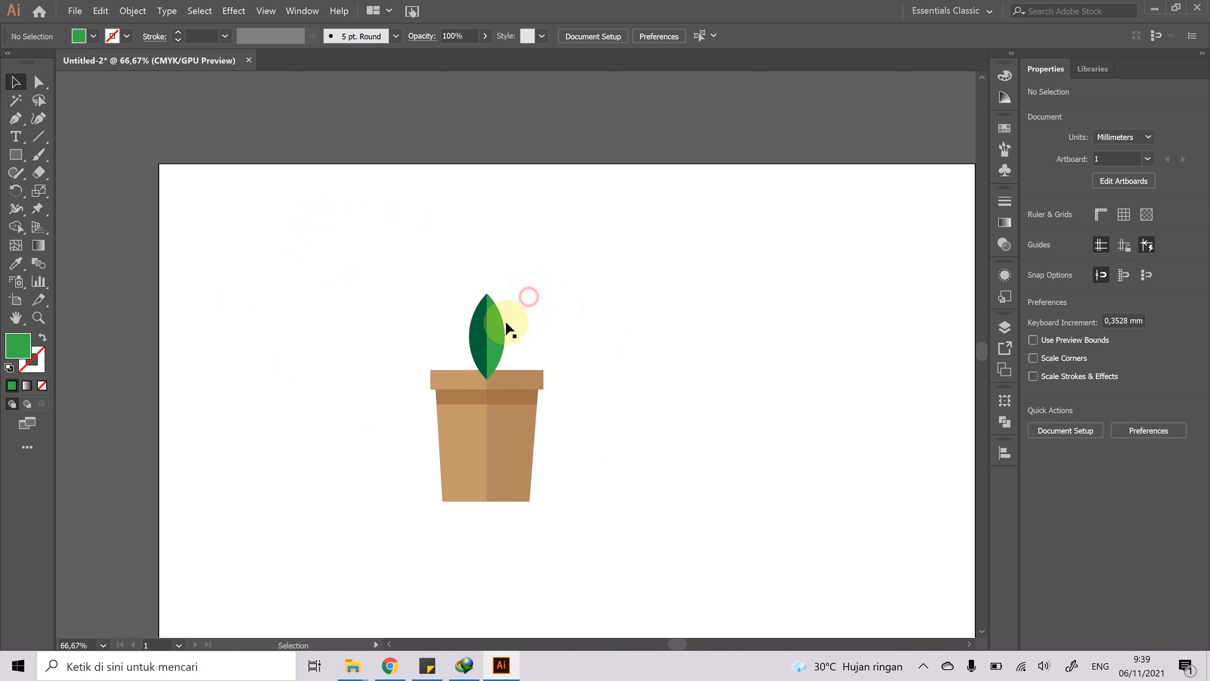
left_click(508, 328)
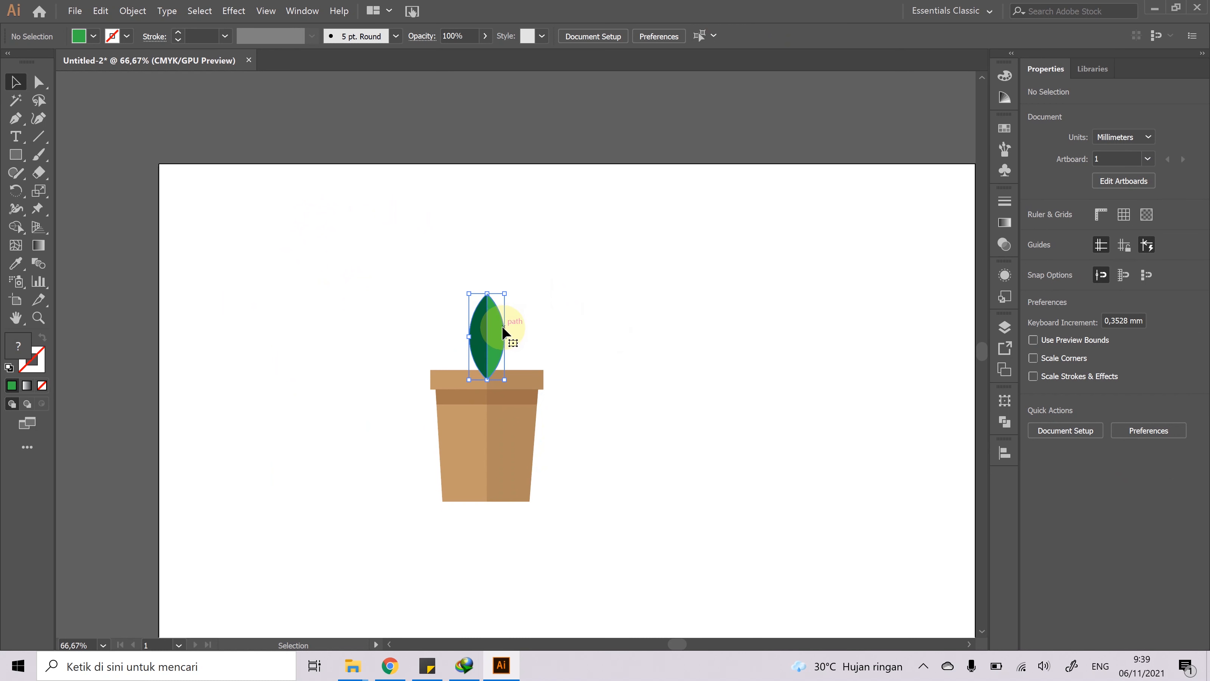
right_click(495, 353)
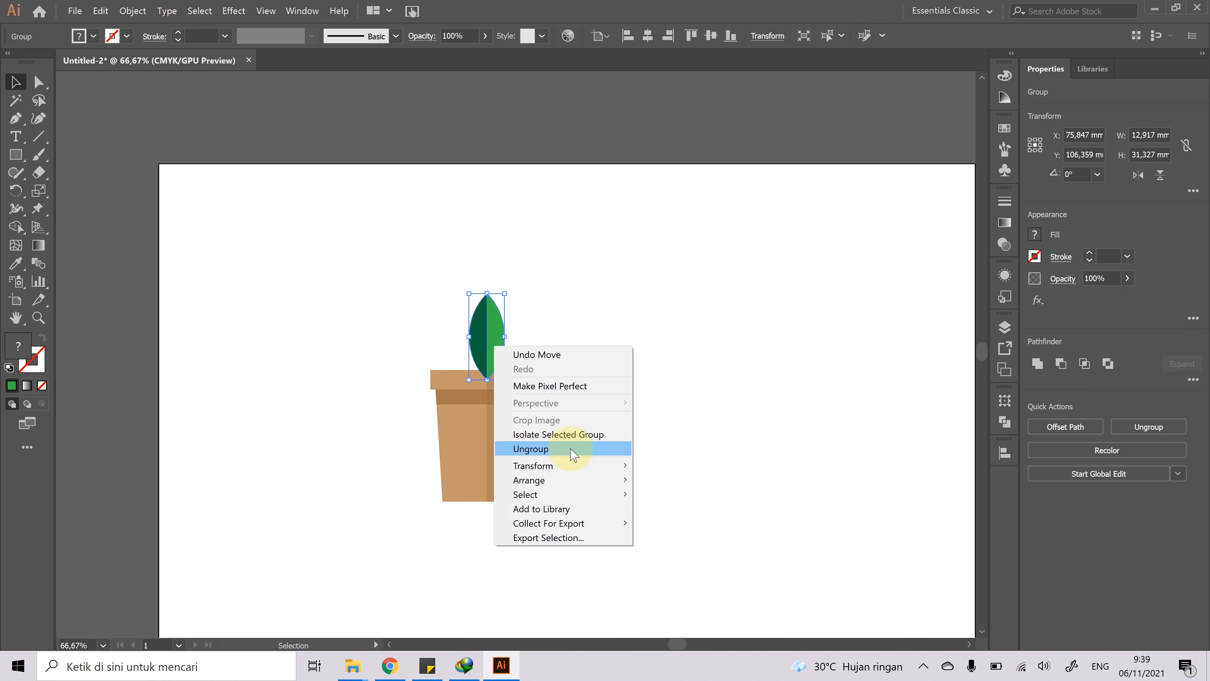
mouse_move(573, 483)
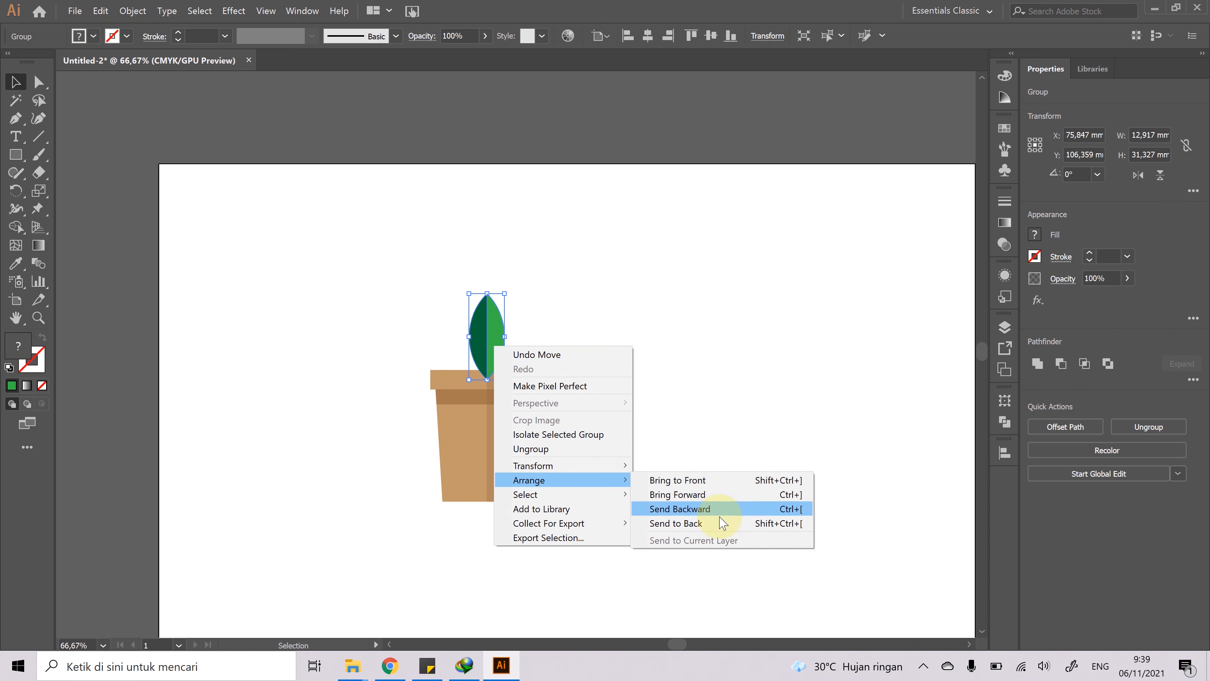
left_click(719, 524)
left_click(463, 329)
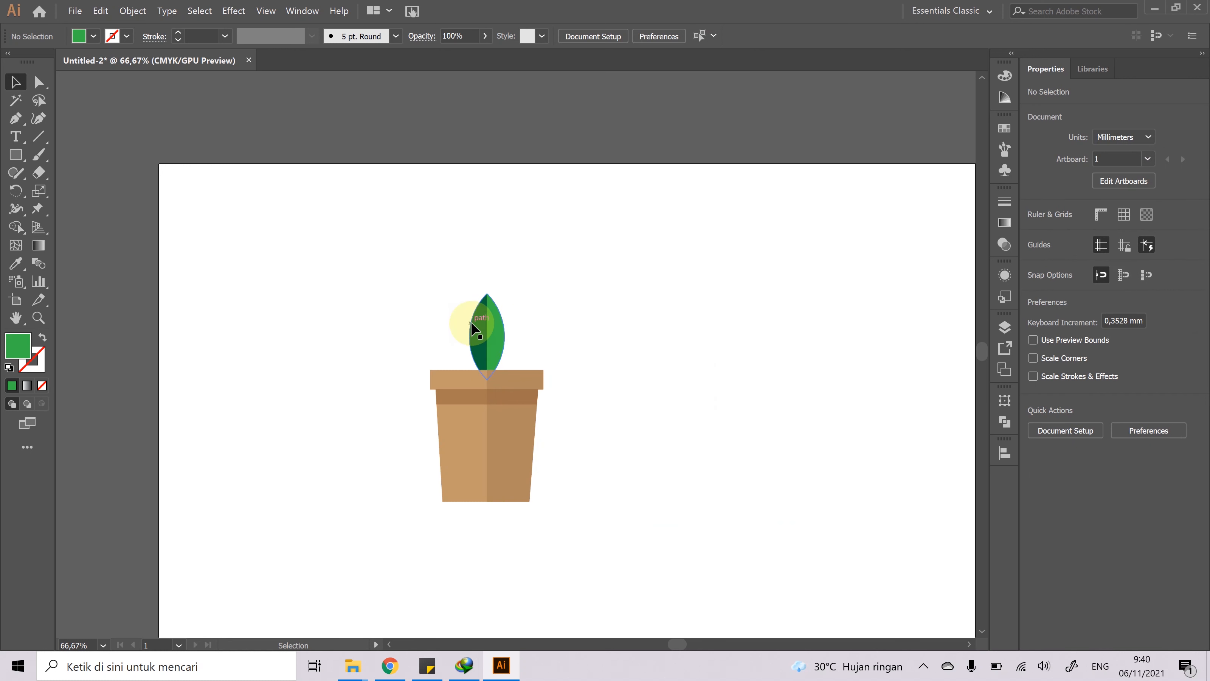
- Try the leaf group above the pot group in Layer 1's stacking order and return it beneath the pot
left_click(1005, 326)
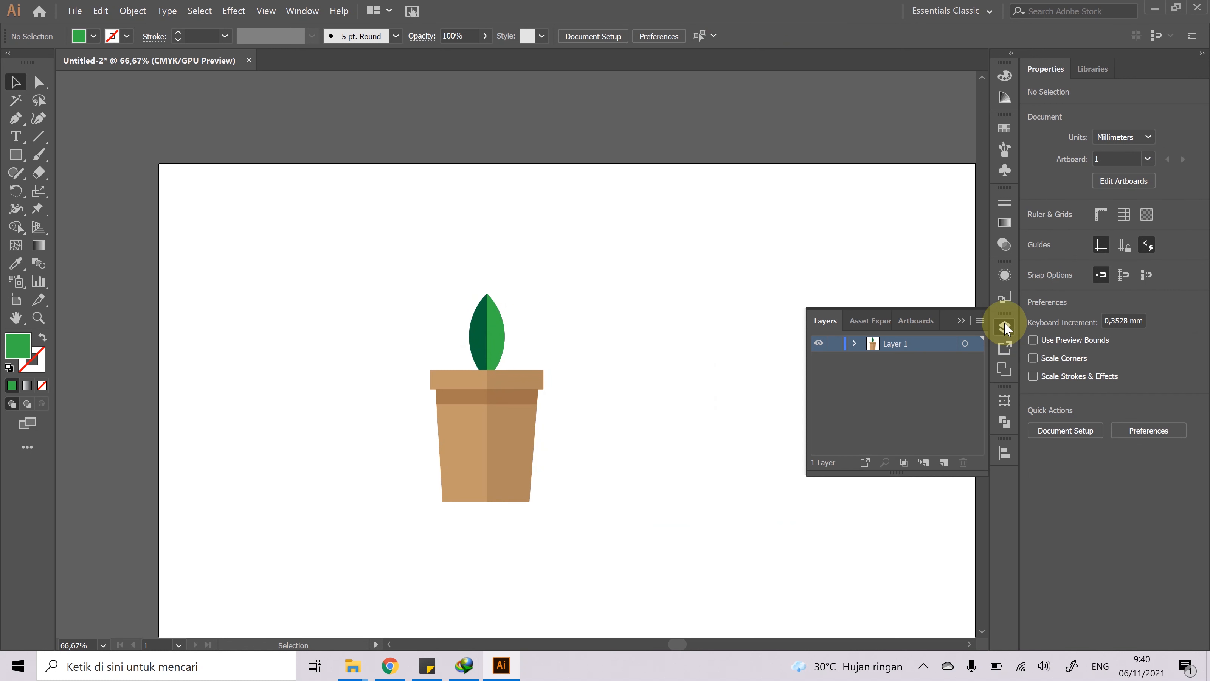
left_click(853, 343)
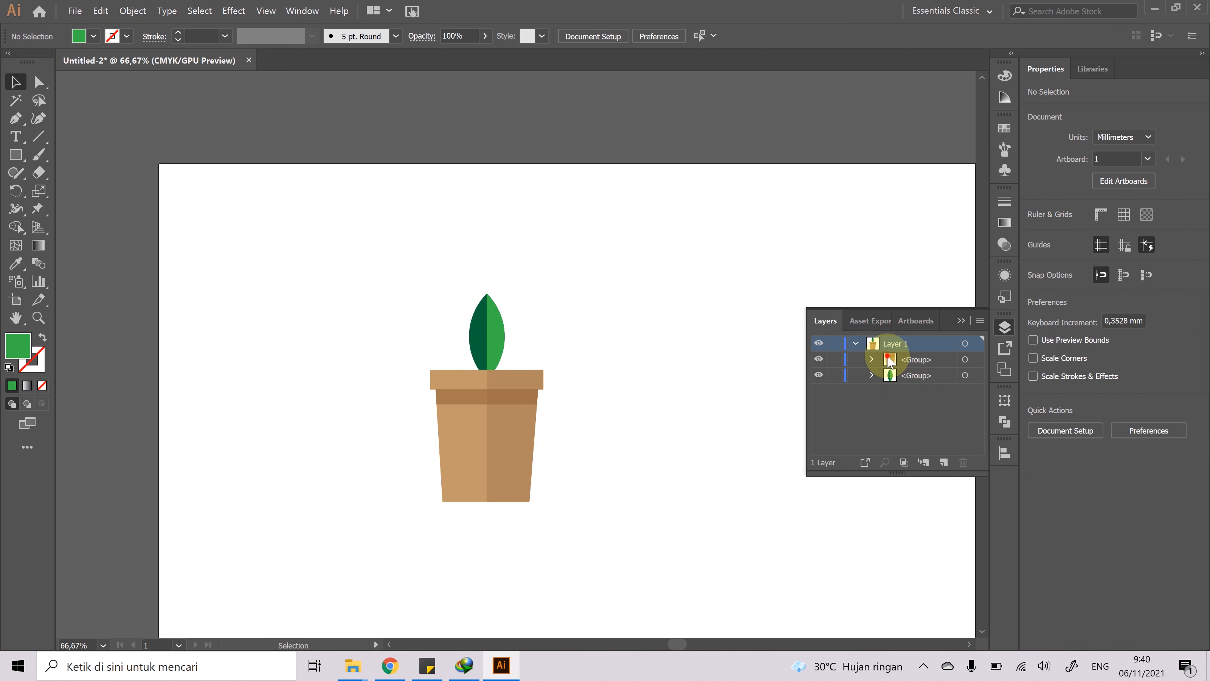
left_click(894, 376)
mouse_move(894, 378)
left_mouse_down()
mouse_move(896, 358)
mouse_move(886, 363)
mouse_move(915, 354)
left_mouse_up()
key("ctrl+z")
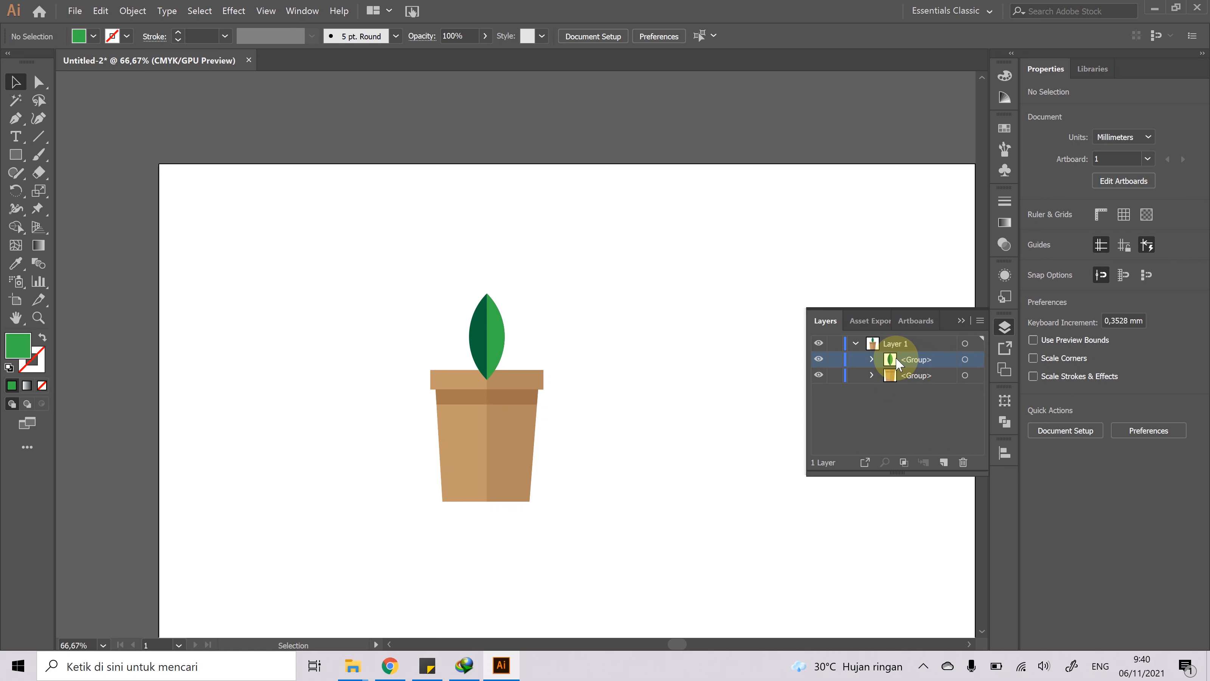
left_click_drag(893, 365, 918, 387)
left_click(576, 348)
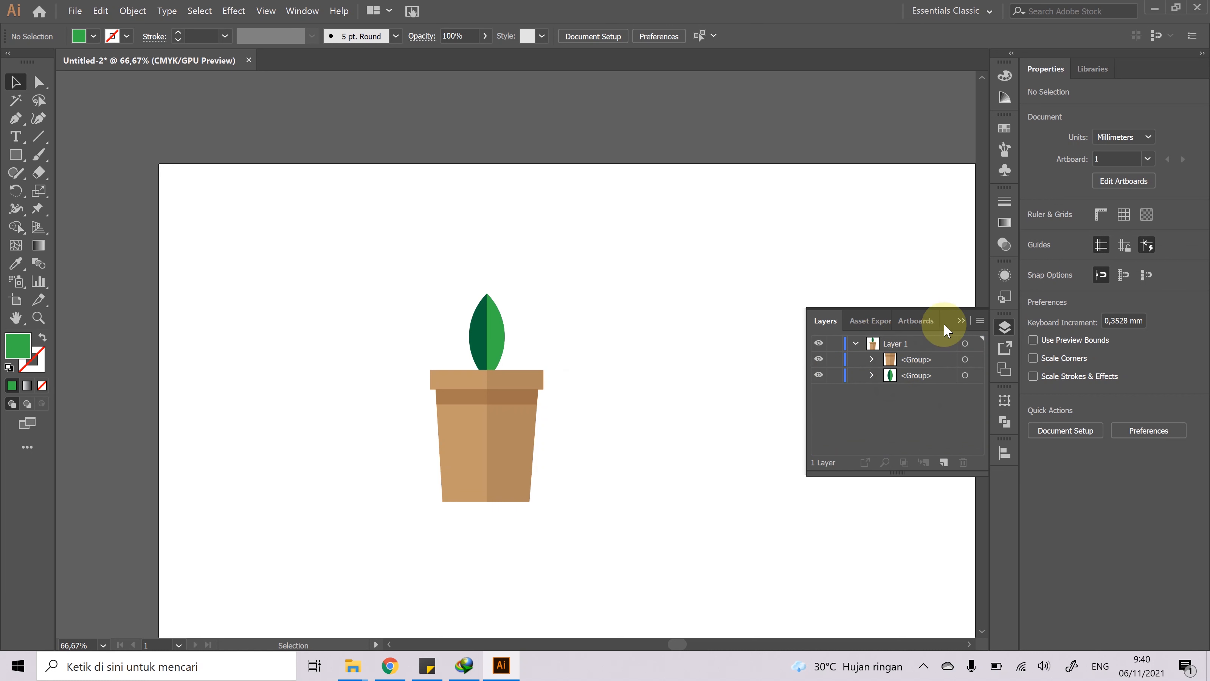
left_click(961, 321)
- Duplicate the leaf about 13 mm to the right and rotate the copy about 26° clockwise
left_click(494, 334)
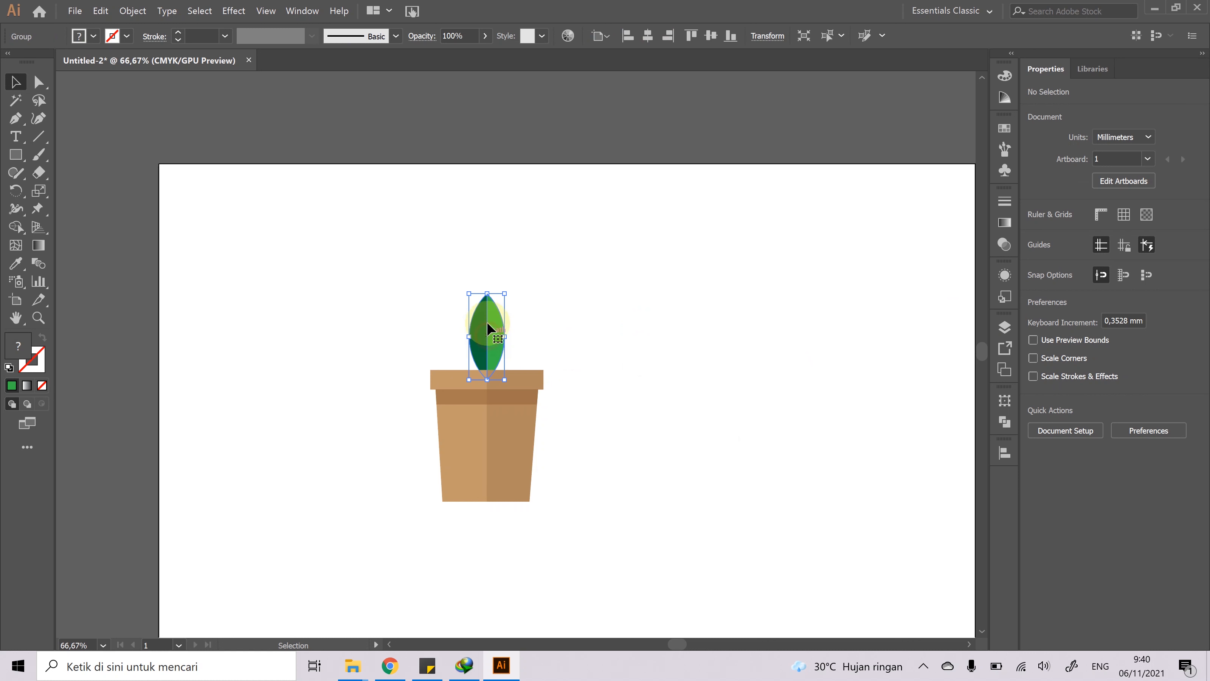
left_click_drag(491, 316, 532, 317)
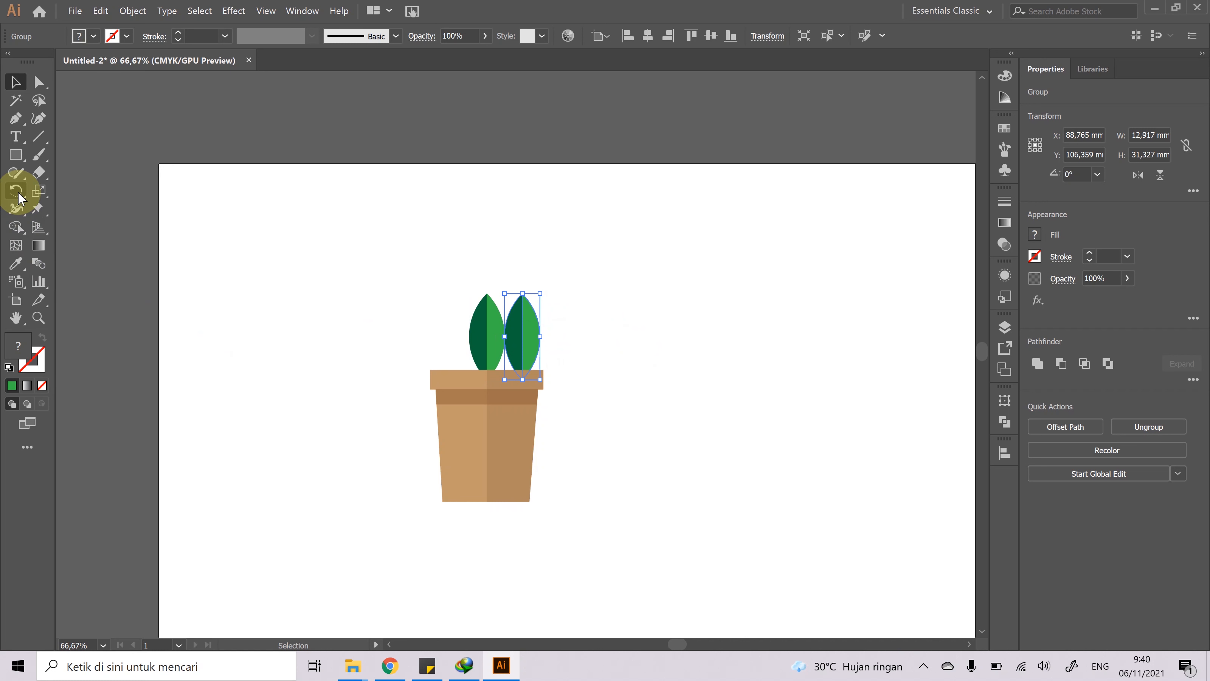
left_click_drag(506, 277, 549, 281)
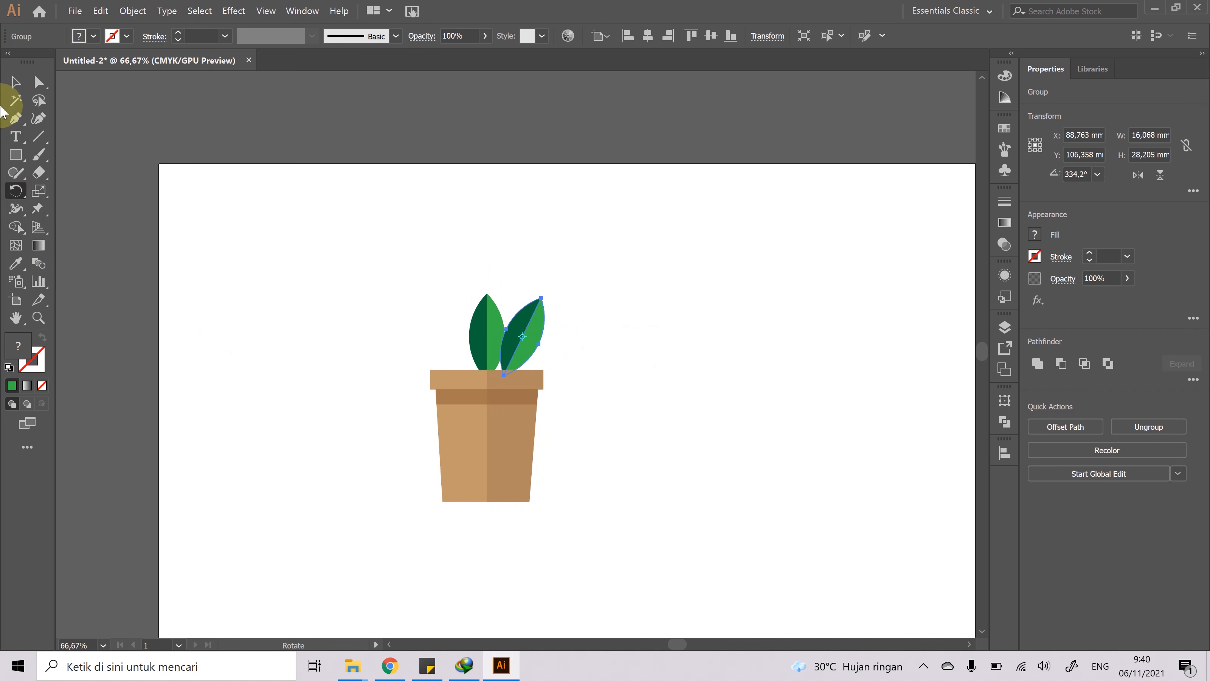
- Move the tilted leaf about 5 mm left to overlap the upright leaf, and send it to the back
left_click(12, 86)
left_click_drag(524, 327, 511, 328)
left_click(572, 319)
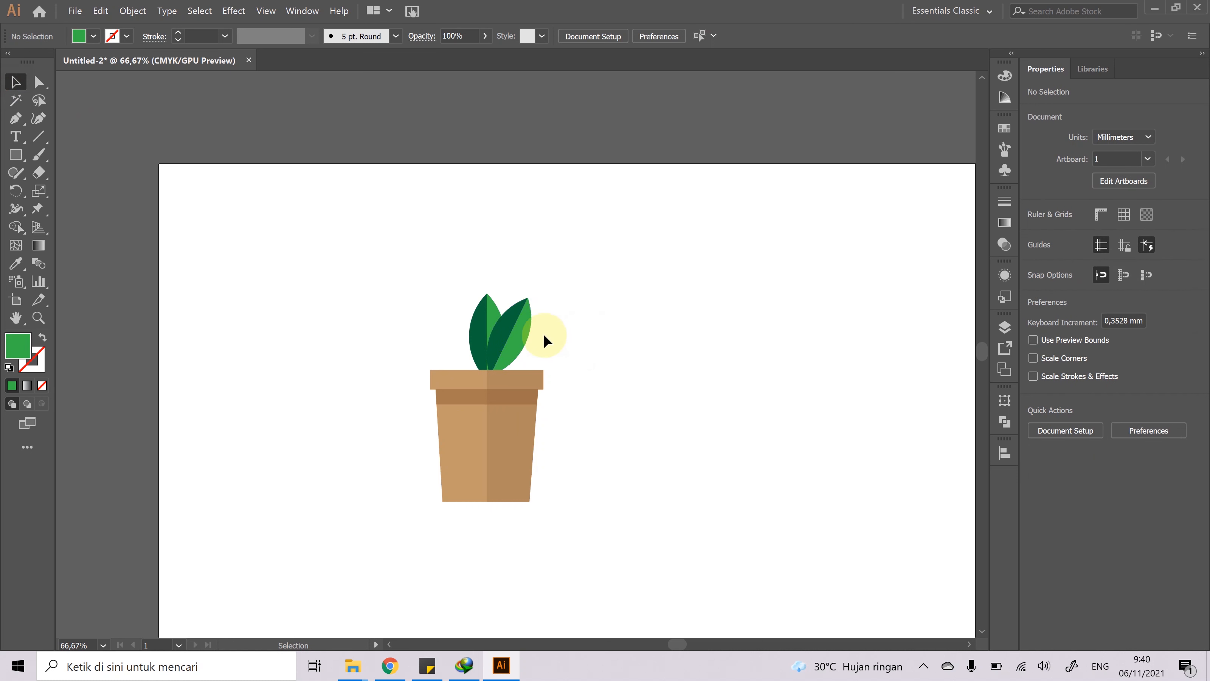
left_click(513, 333)
right_click(522, 320)
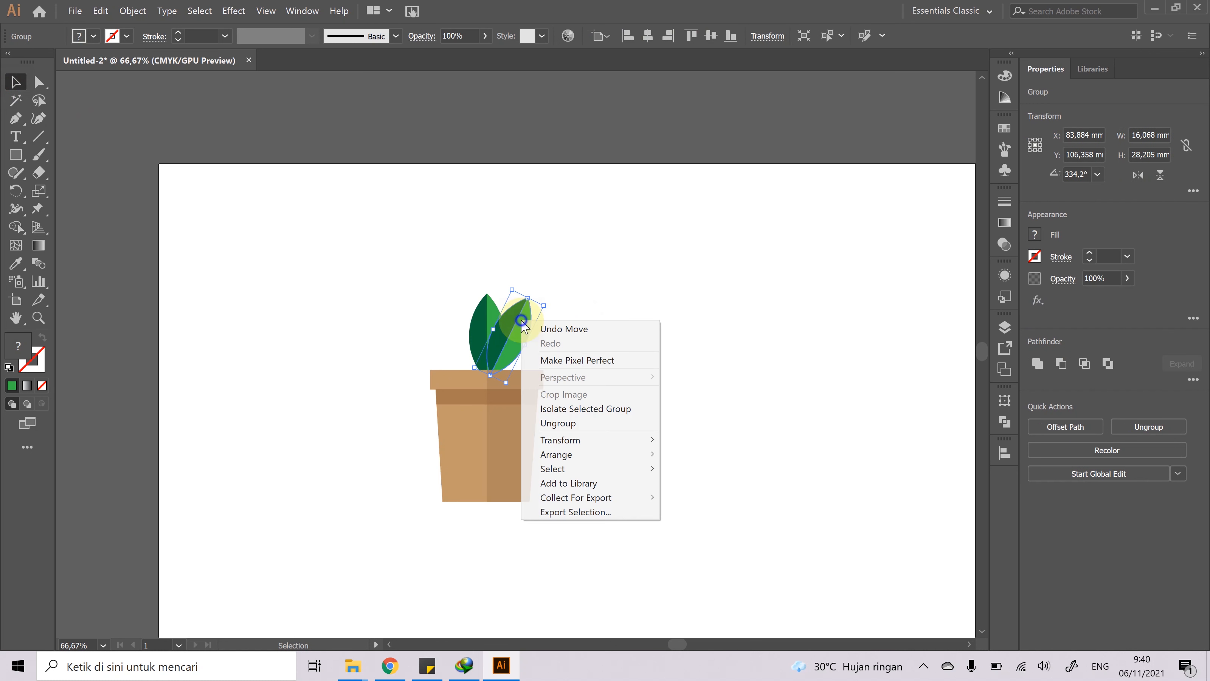
mouse_move(600, 448)
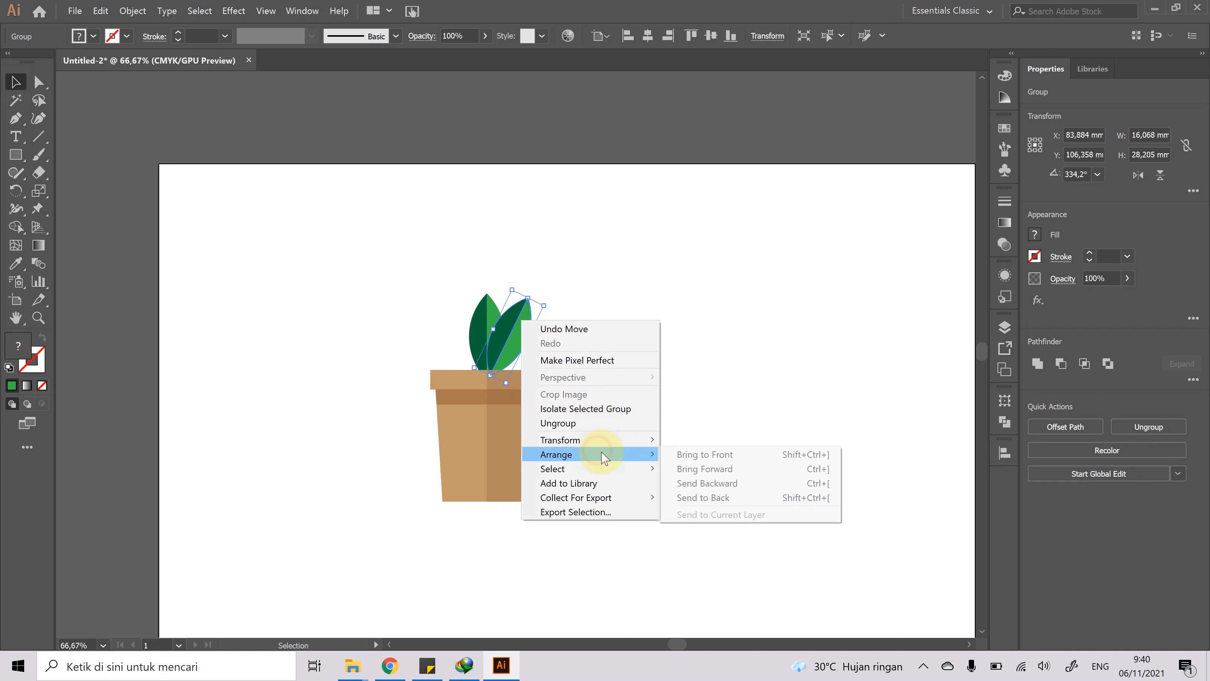
left_click(696, 497)
left_click(669, 397)
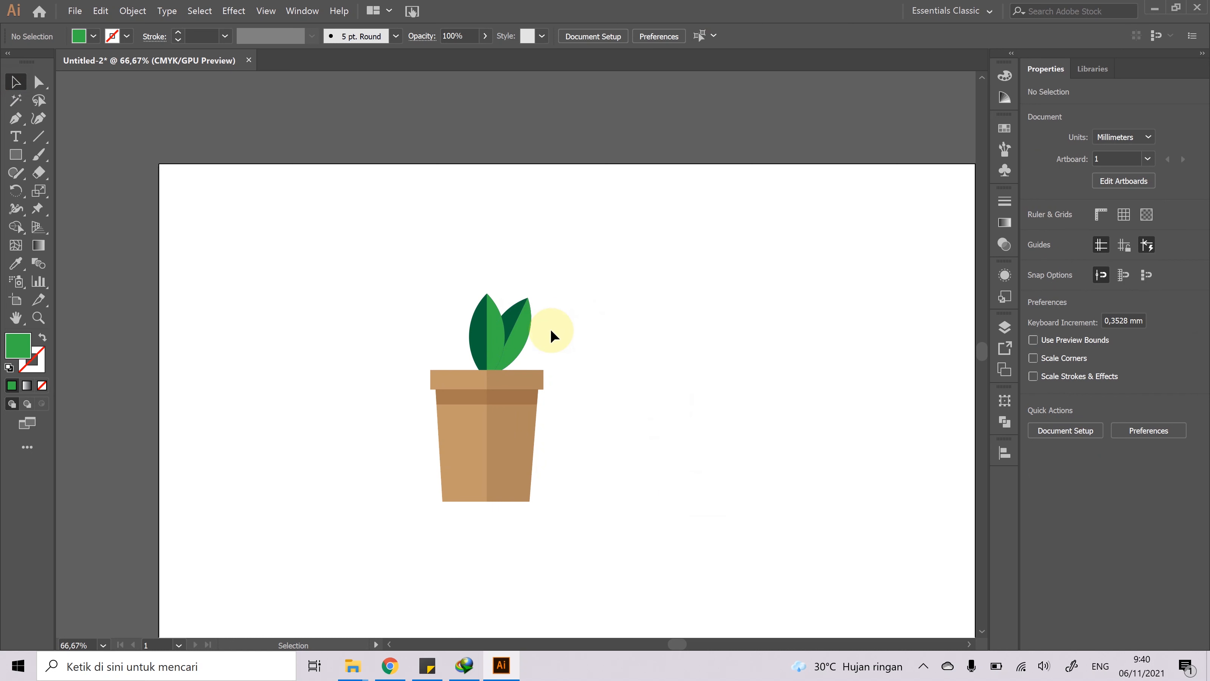
- Rotate the tilted leaf group about 15° further clockwise
left_click(515, 310)
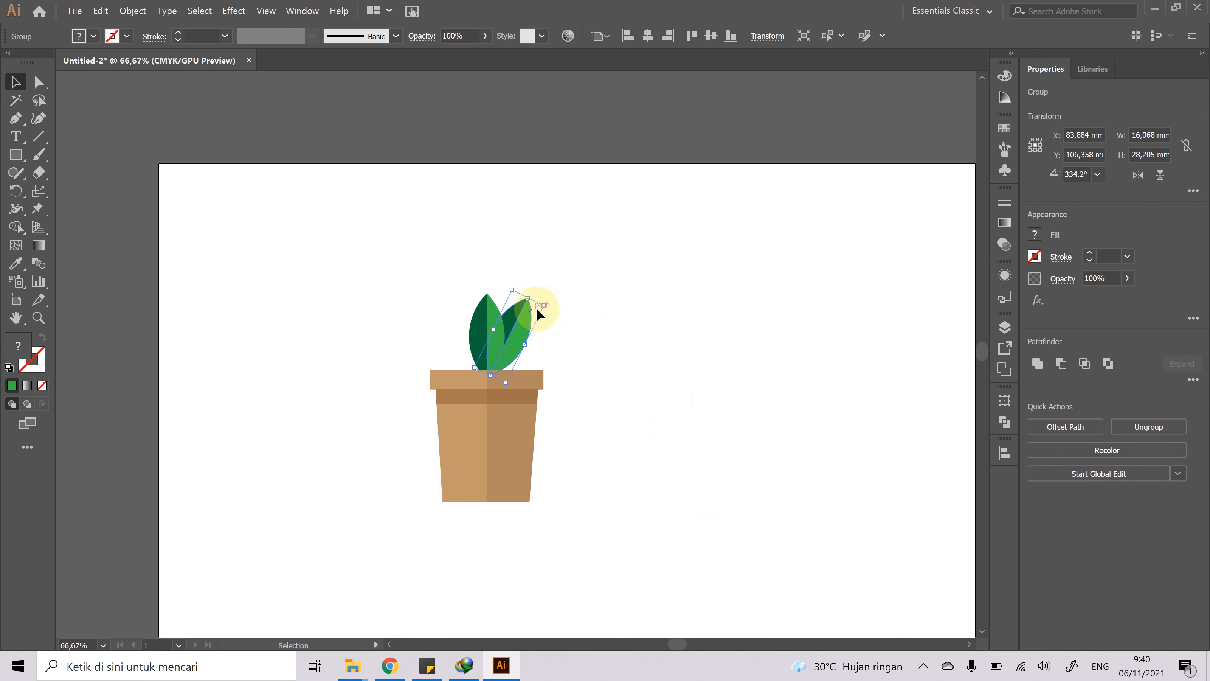
left_click(16, 191)
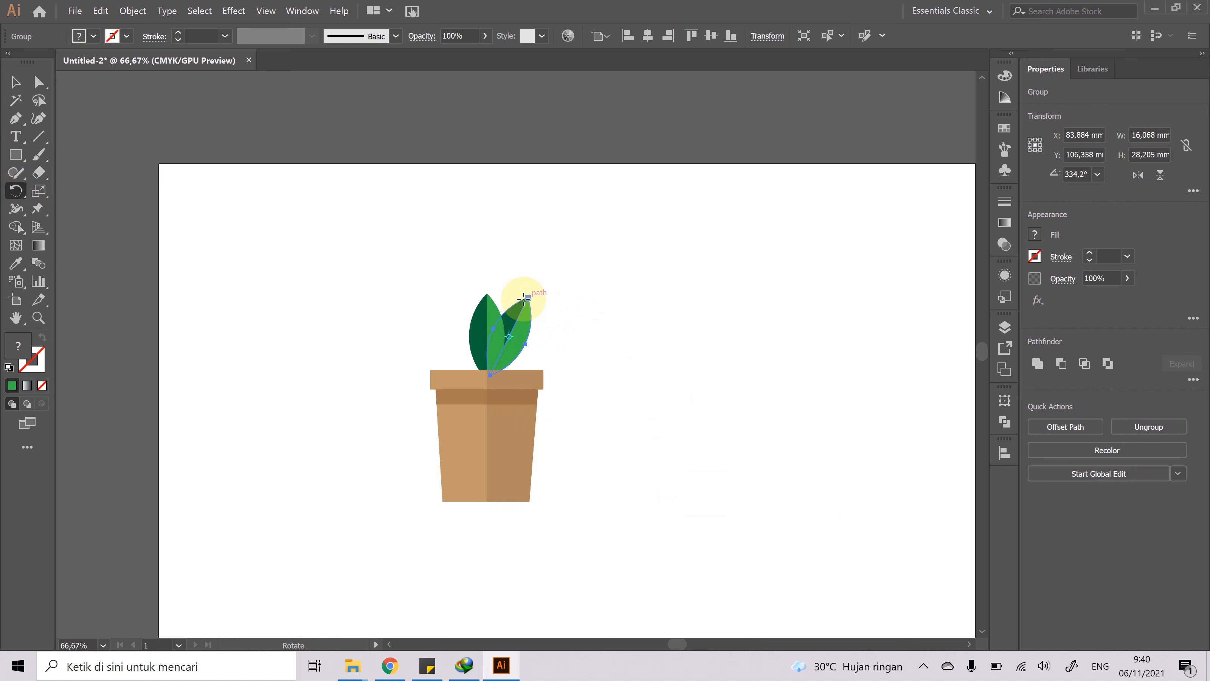
mouse_move(535, 300)
left_mouse_down()
mouse_move(524, 332)
mouse_move(533, 302)
left_mouse_up()
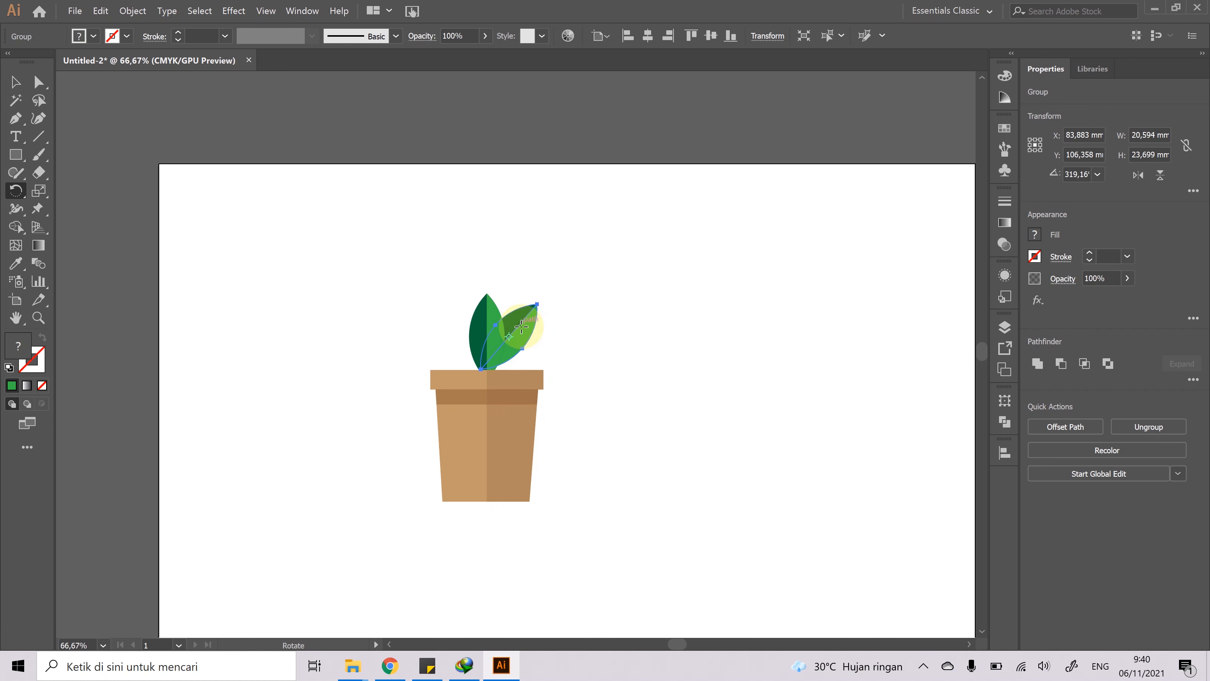
left_click(16, 86)
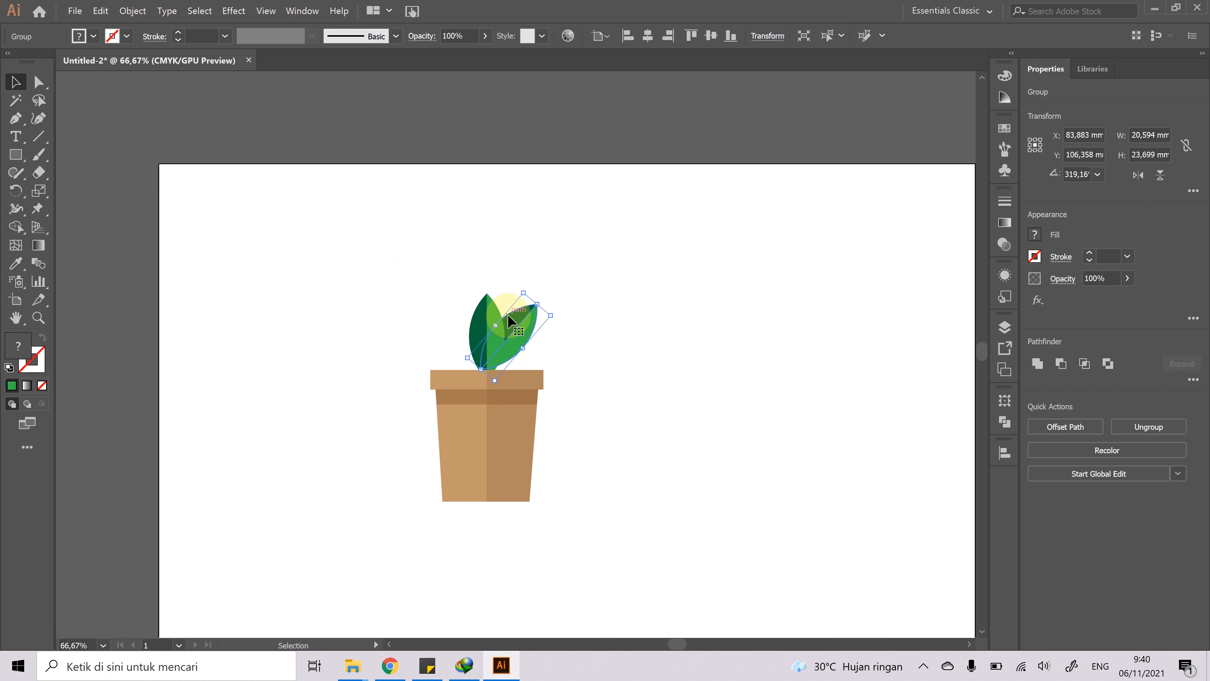
- Move the tilted leaf about 2 mm right and 2 mm down, and scale it down proportionally to about 18.5 × 21.3 mm
left_click_drag(513, 318, 519, 324)
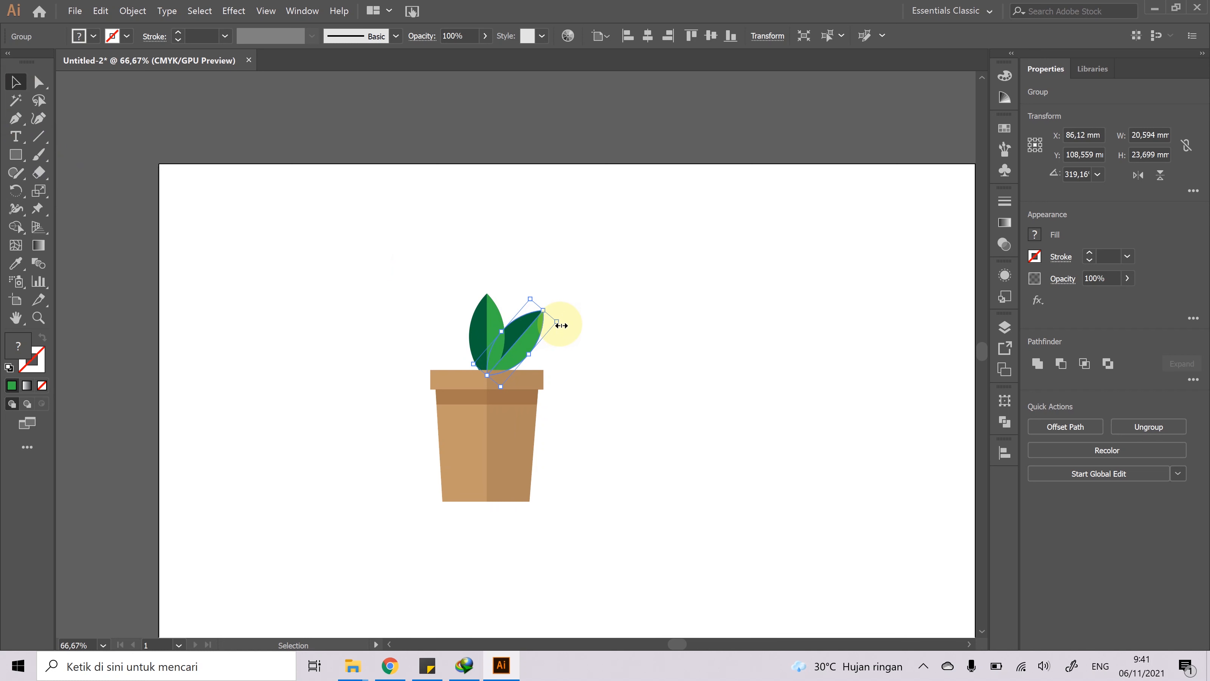
left_click_drag(561, 325, 548, 330)
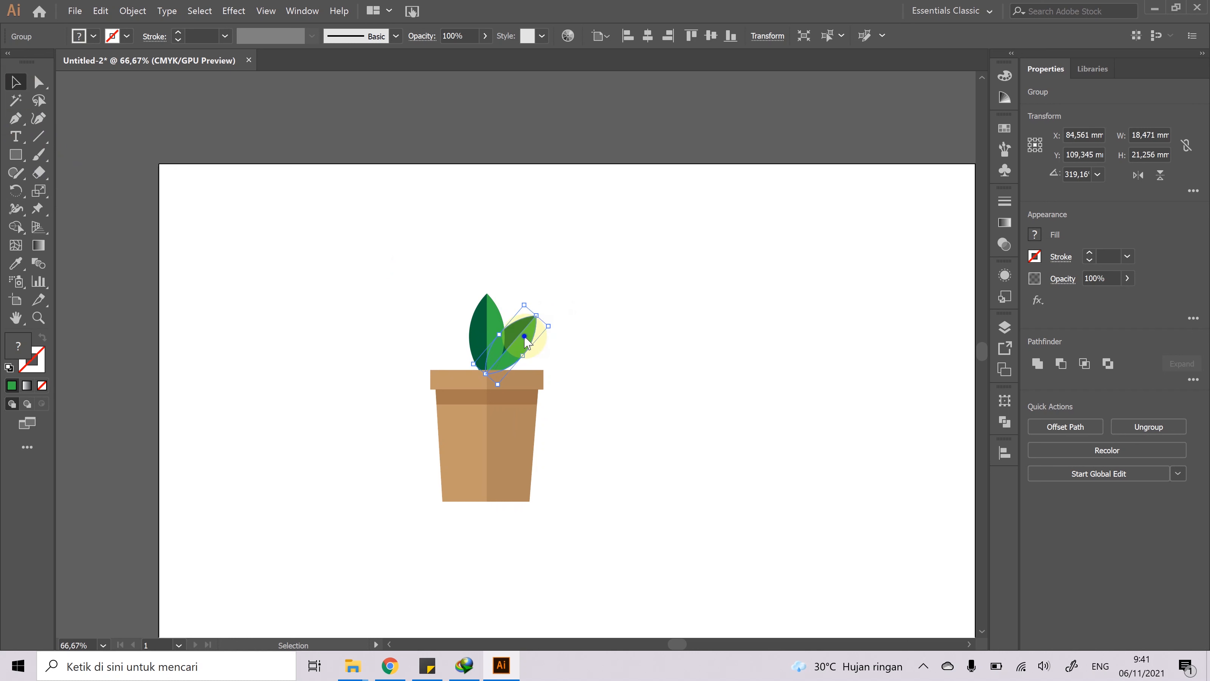
- Restack the tilted leaf in front of the upright leaf while keeping its base behind the pot's rim
right_click(524, 335)
mouse_move(594, 470)
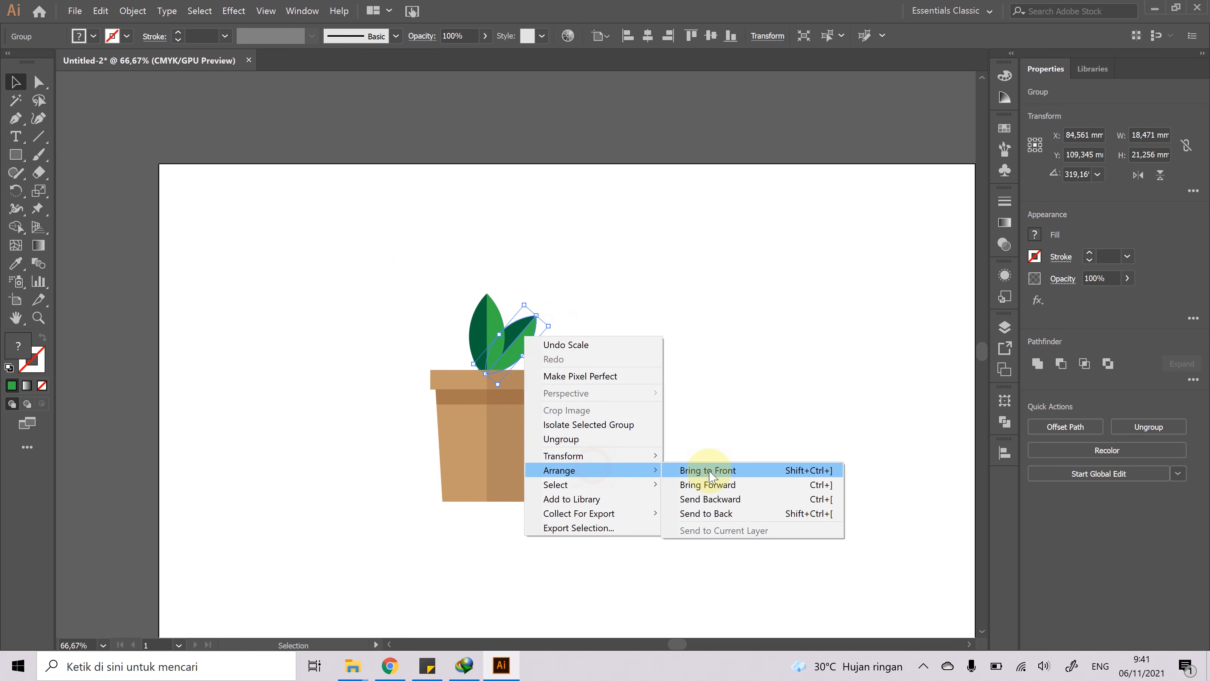
left_click(720, 473)
left_click(675, 392)
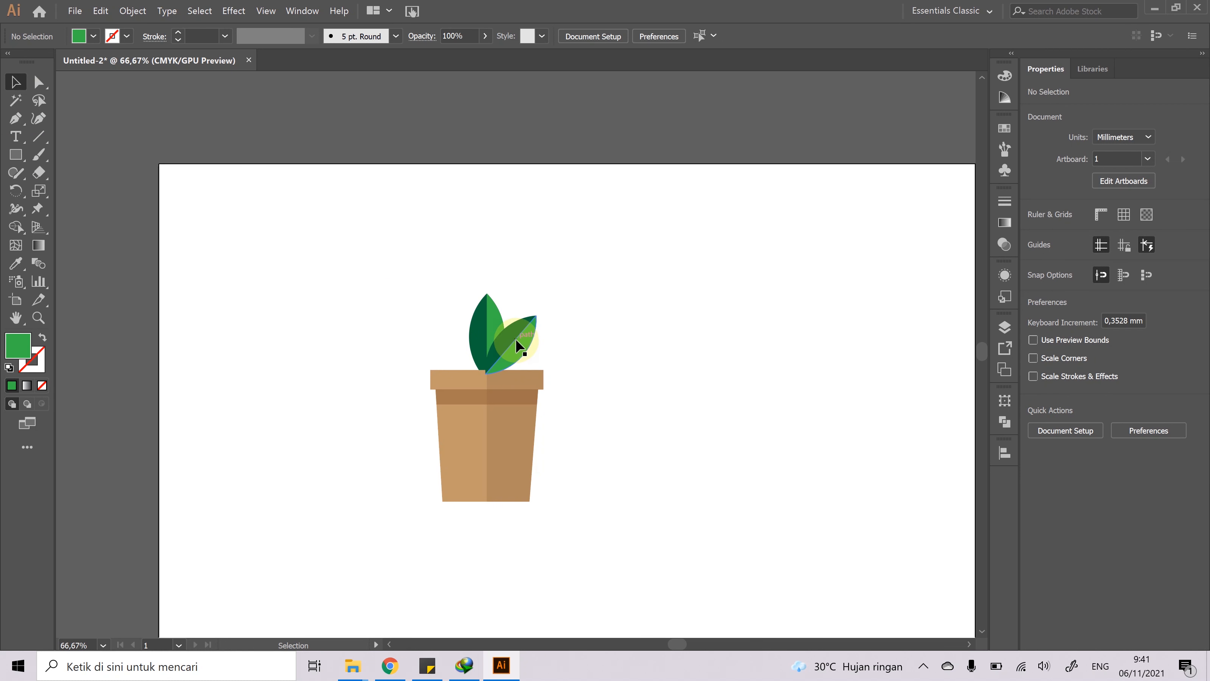
left_click(517, 340)
right_click(516, 339)
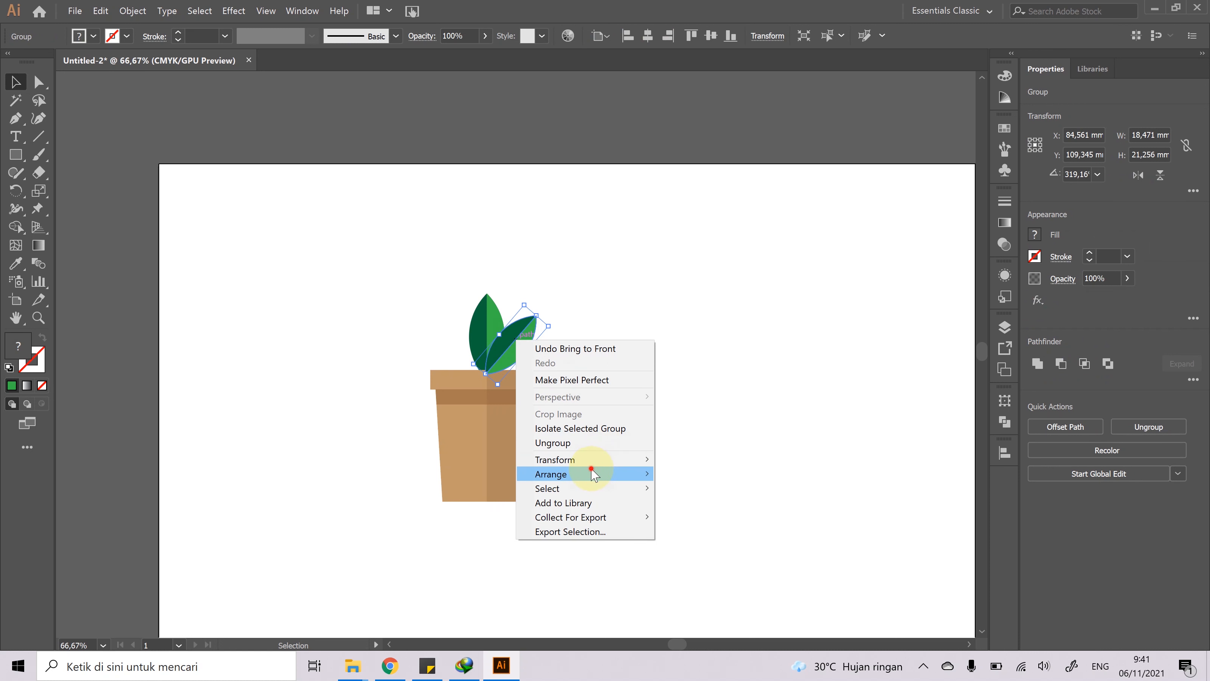
mouse_move(592, 473)
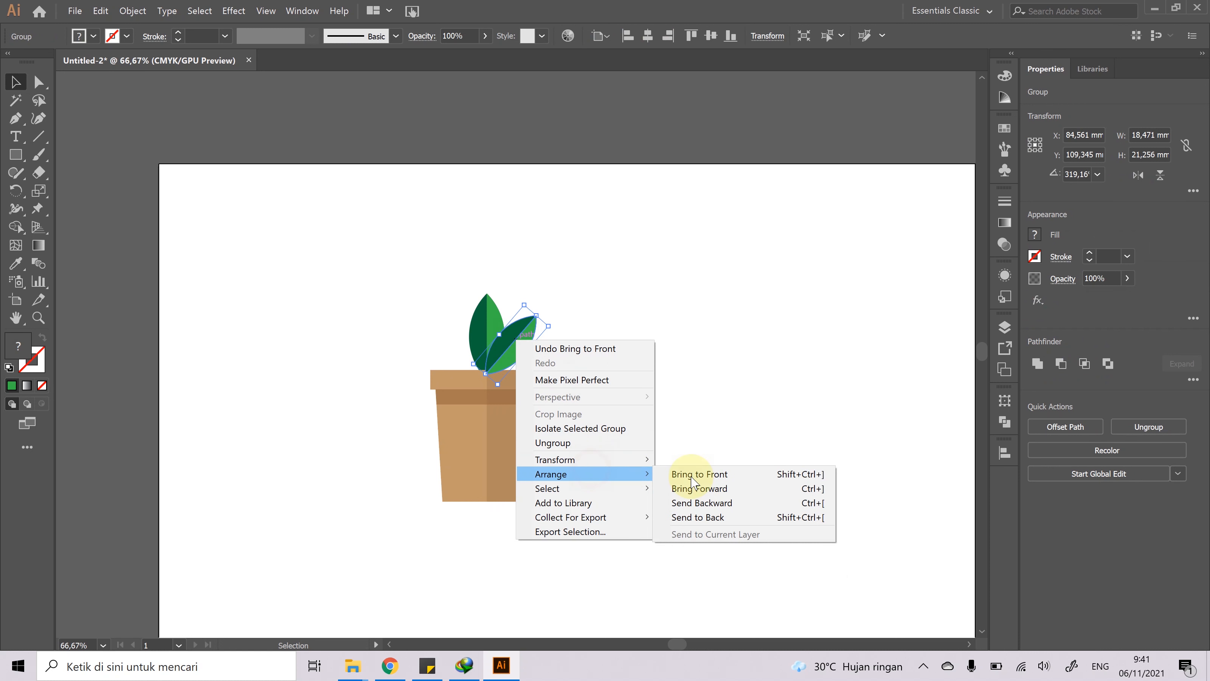
left_click(724, 505)
left_click(642, 371)
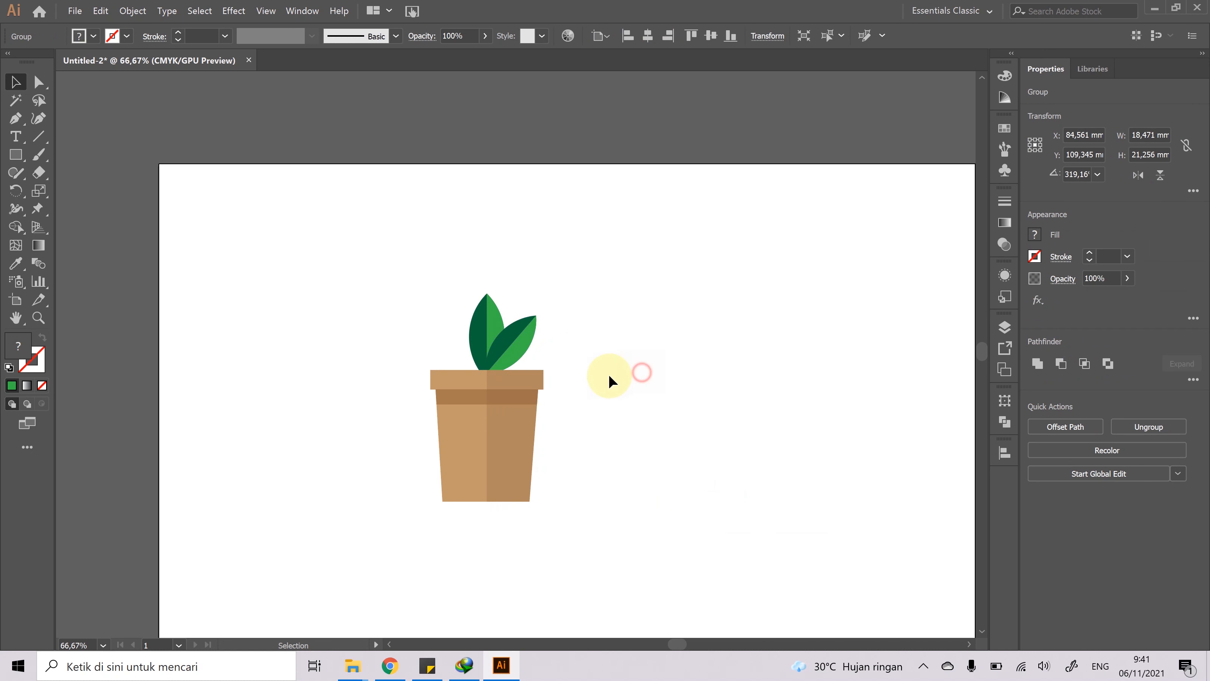
- Duplicate the tilted leaf about 26 mm straight to the left and rotate the copy about 78° counterclockwise
left_click(519, 332)
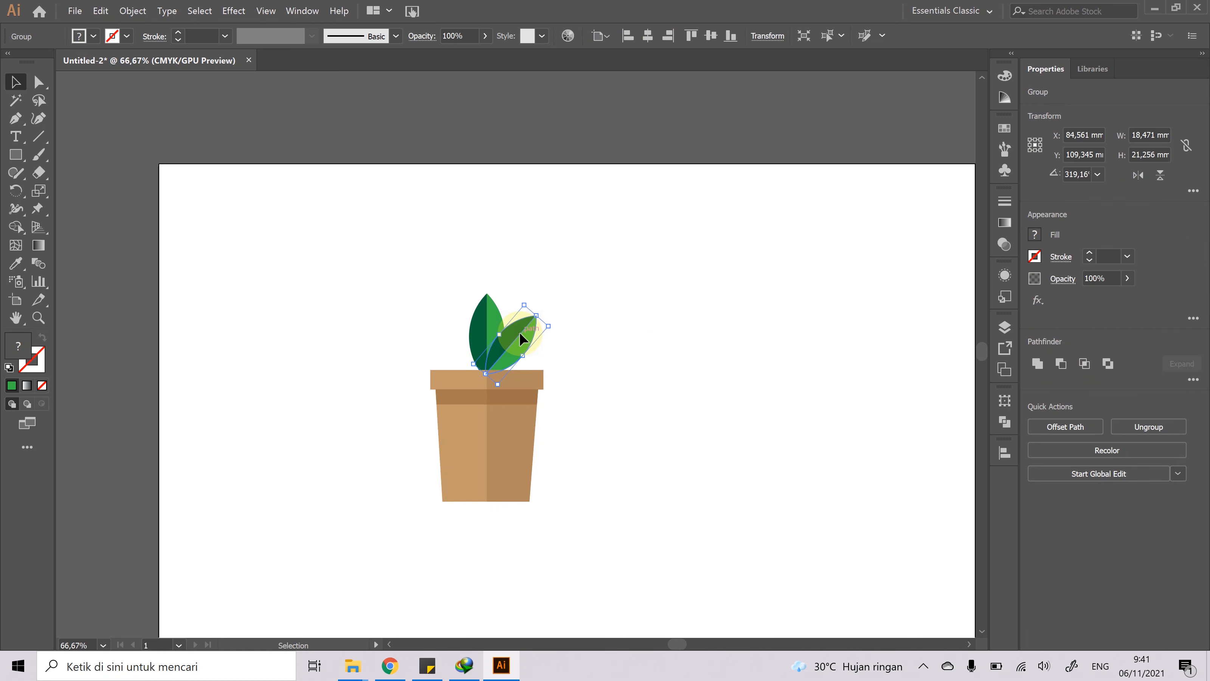
left_click_drag(520, 334, 449, 344)
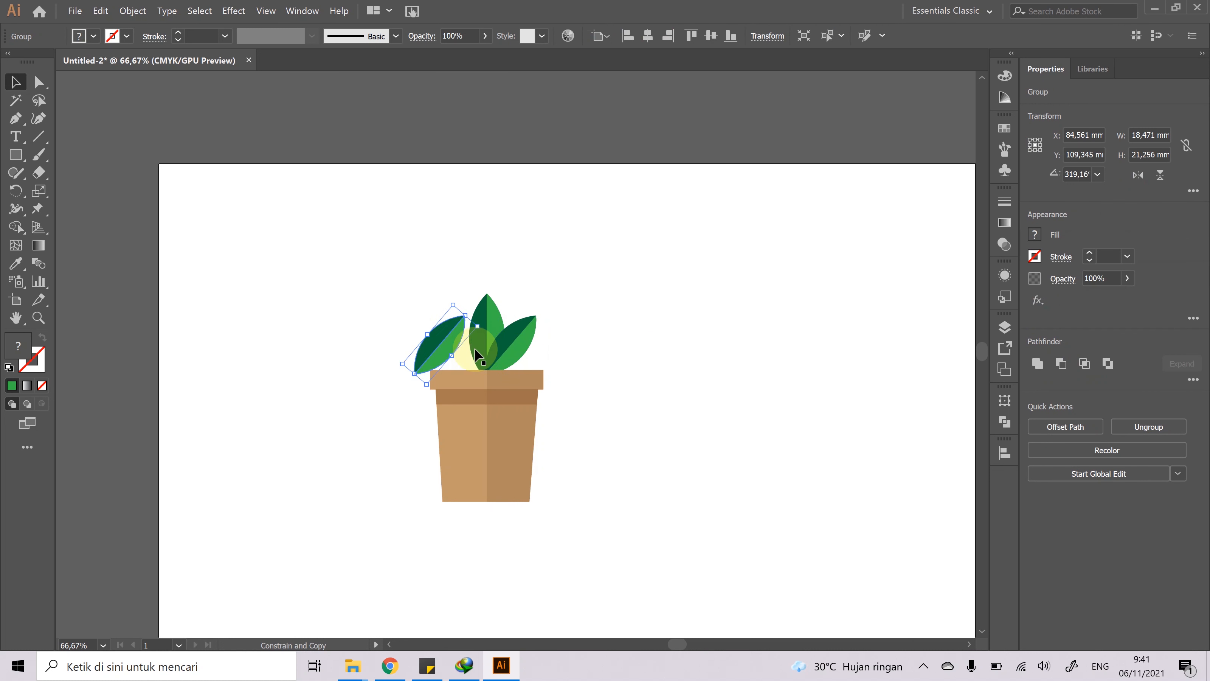
key("r")
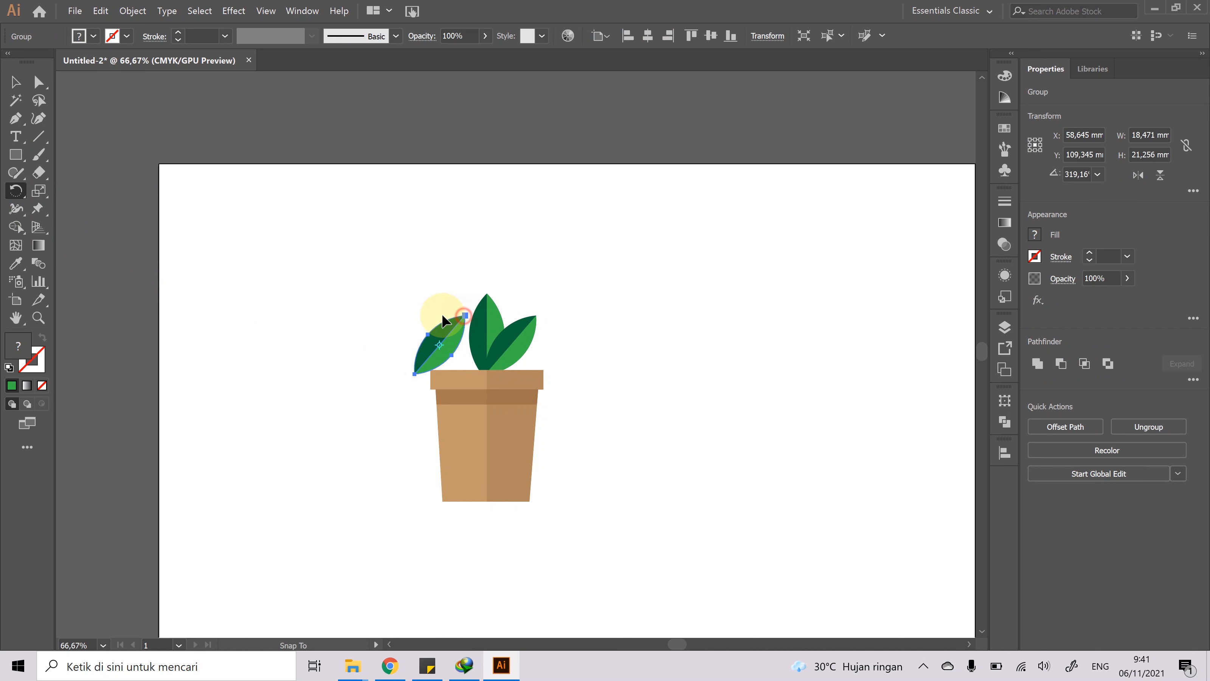
left_click_drag(442, 316, 416, 315)
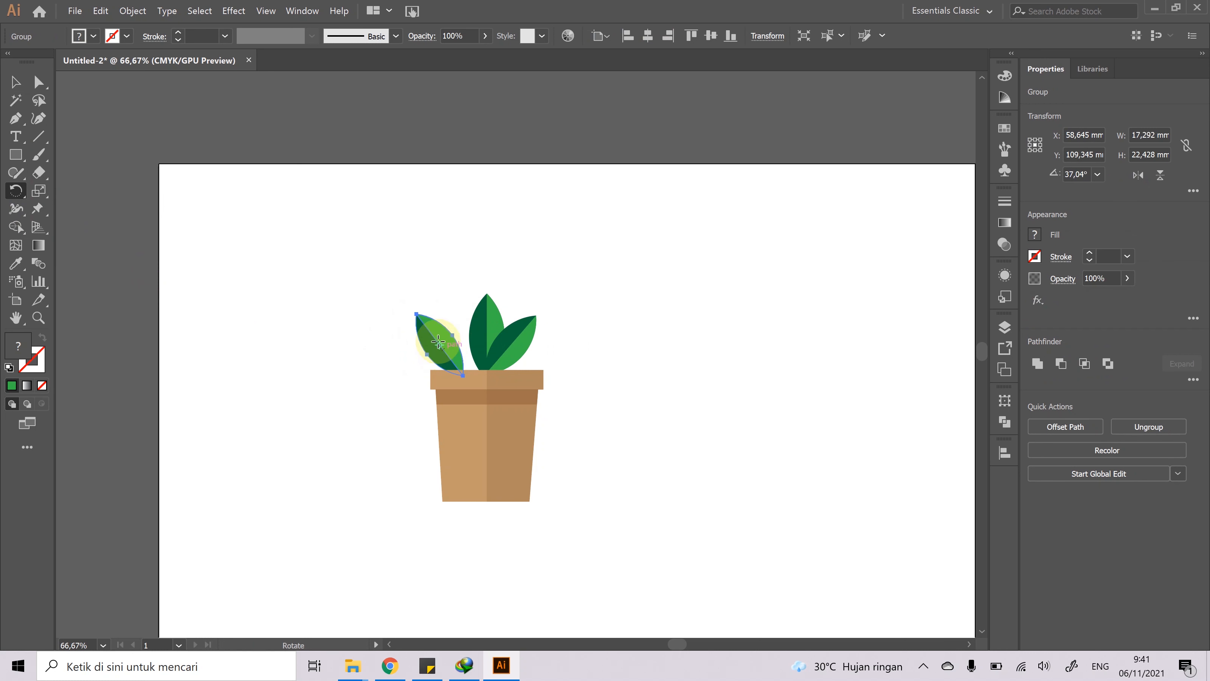
left_click(16, 81)
- Move the left leaf copy about 8 mm right so its base meets the other leaves behind the rim
left_click(411, 330)
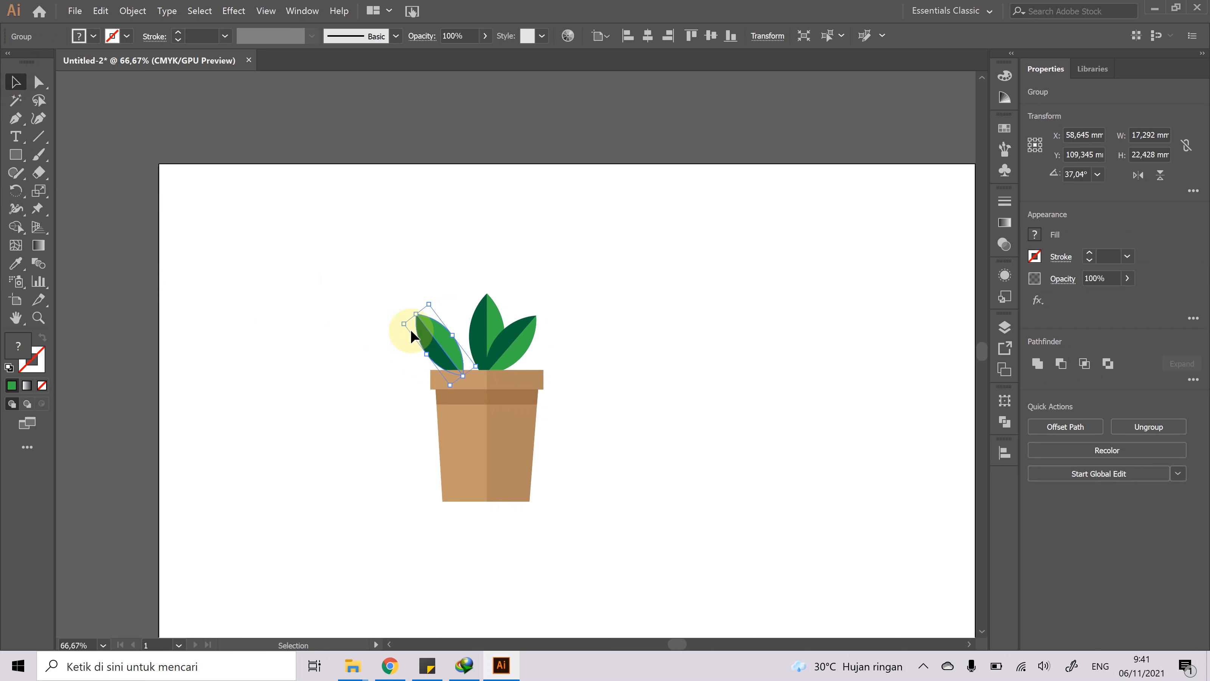
left_click_drag(432, 330, 451, 330)
left_click(638, 335)
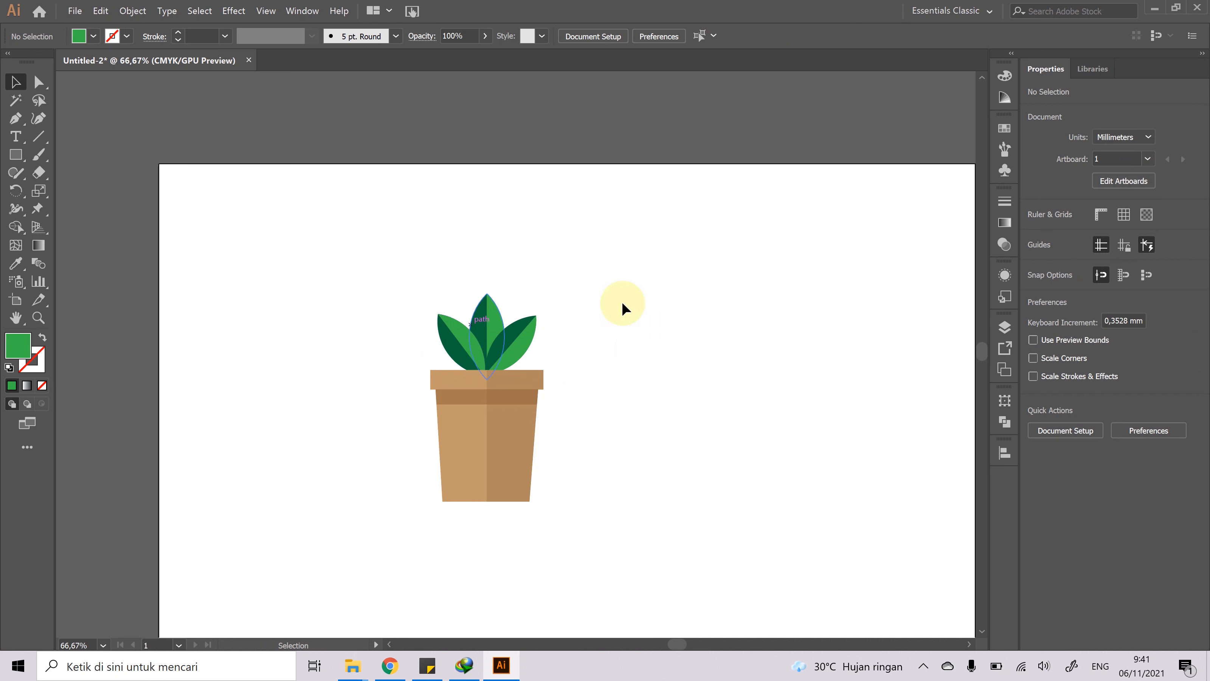
- Scale the two side leaves down together, keeping them centred at the base of the upright leaf
left_click(453, 331)
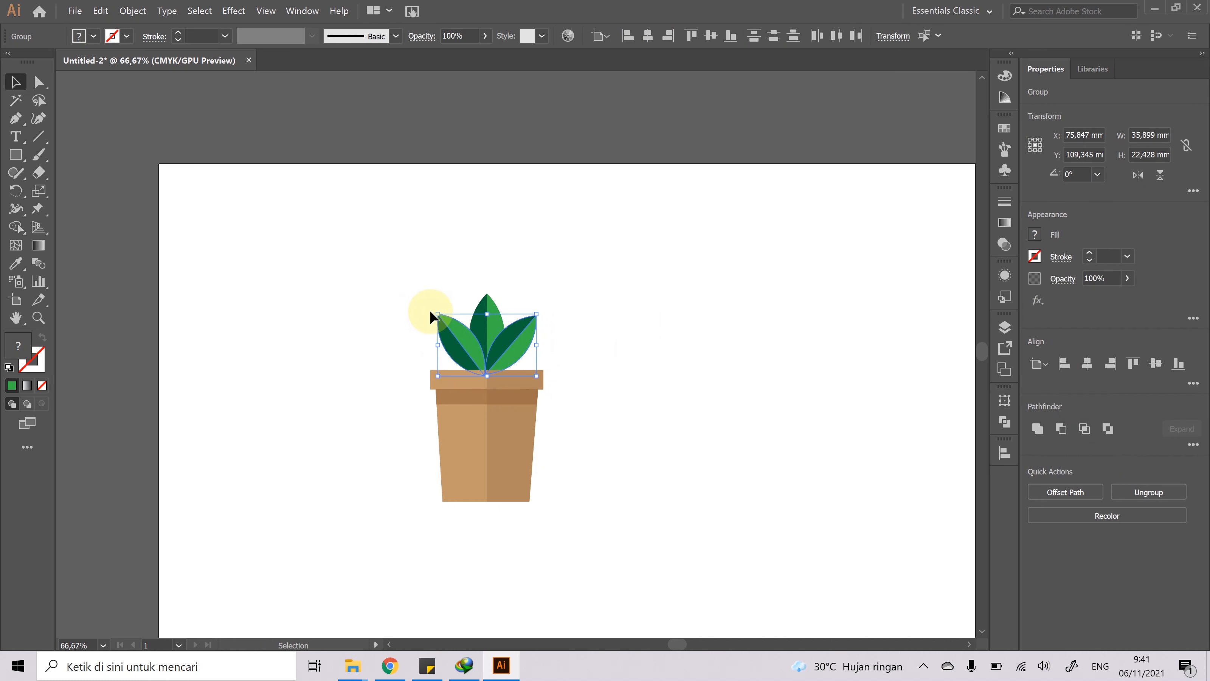
left_click_drag(438, 313, 485, 345)
left_click(582, 327)
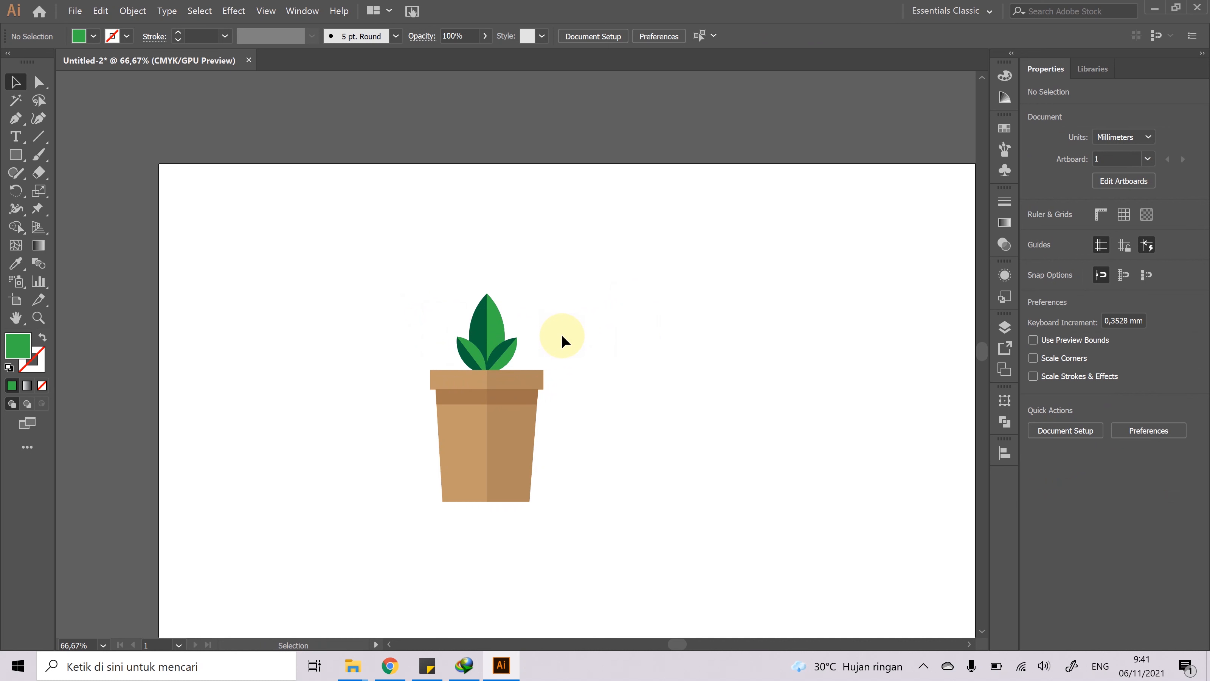
left_click_drag(343, 272, 592, 499)
left_click(626, 426)
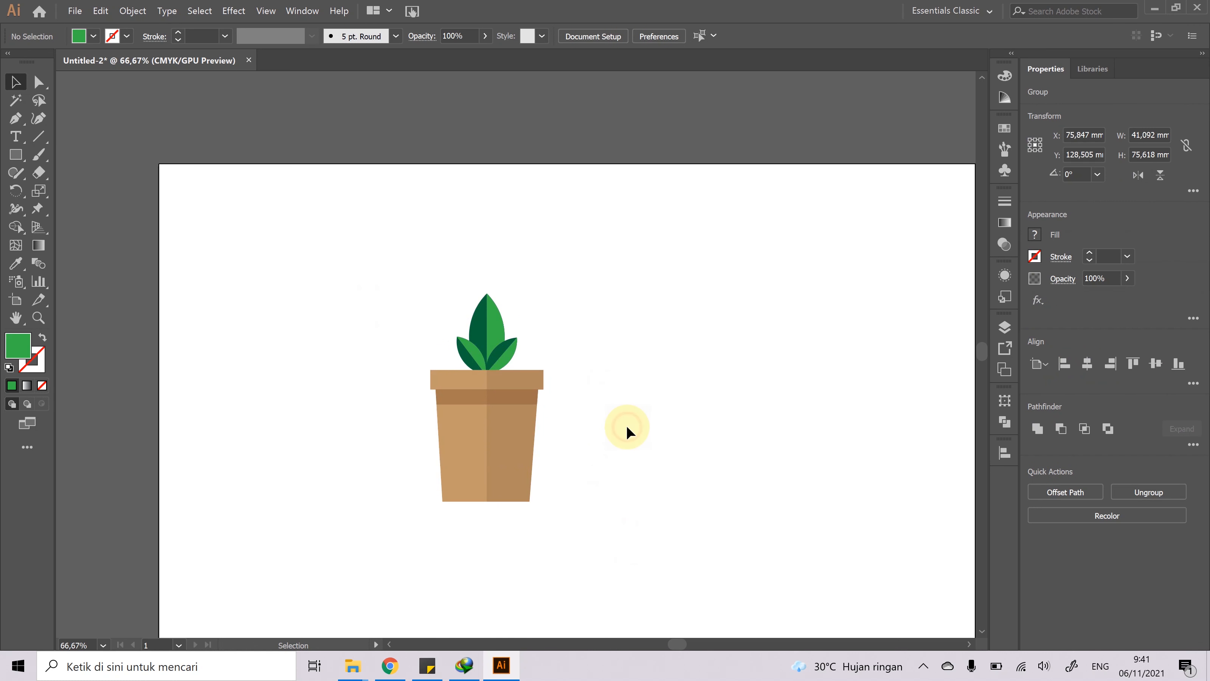
left_click(622, 422, "ctrl+alt")
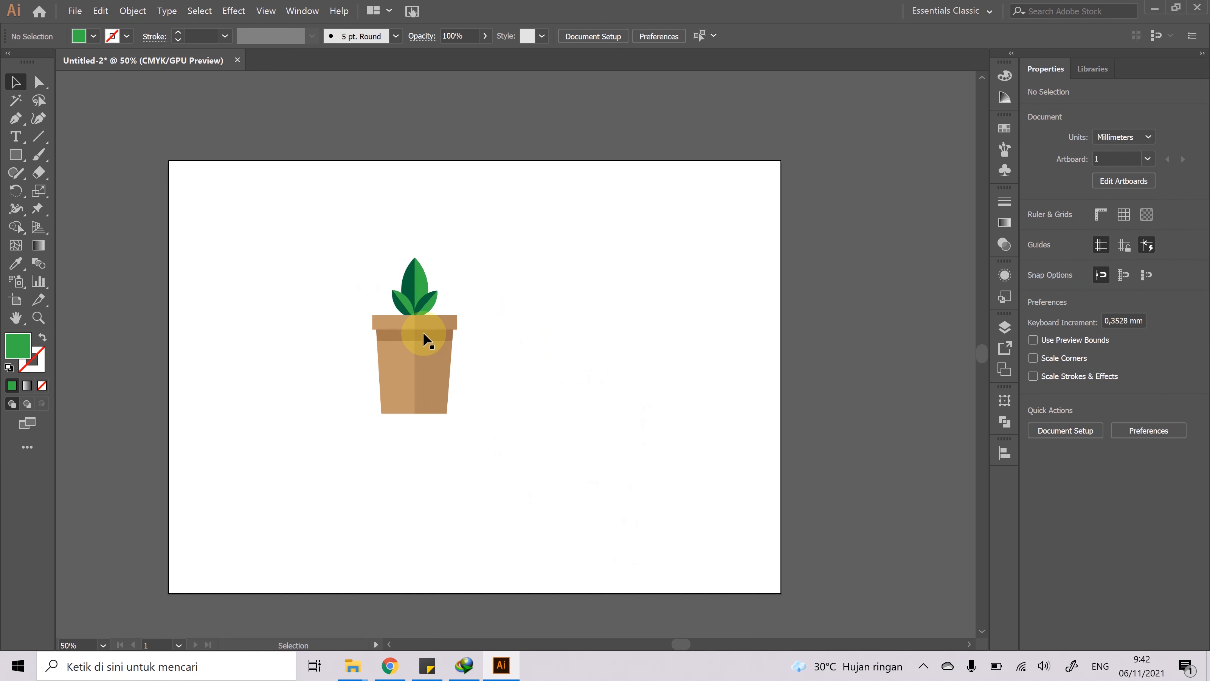
left_click_drag(321, 244, 540, 486)
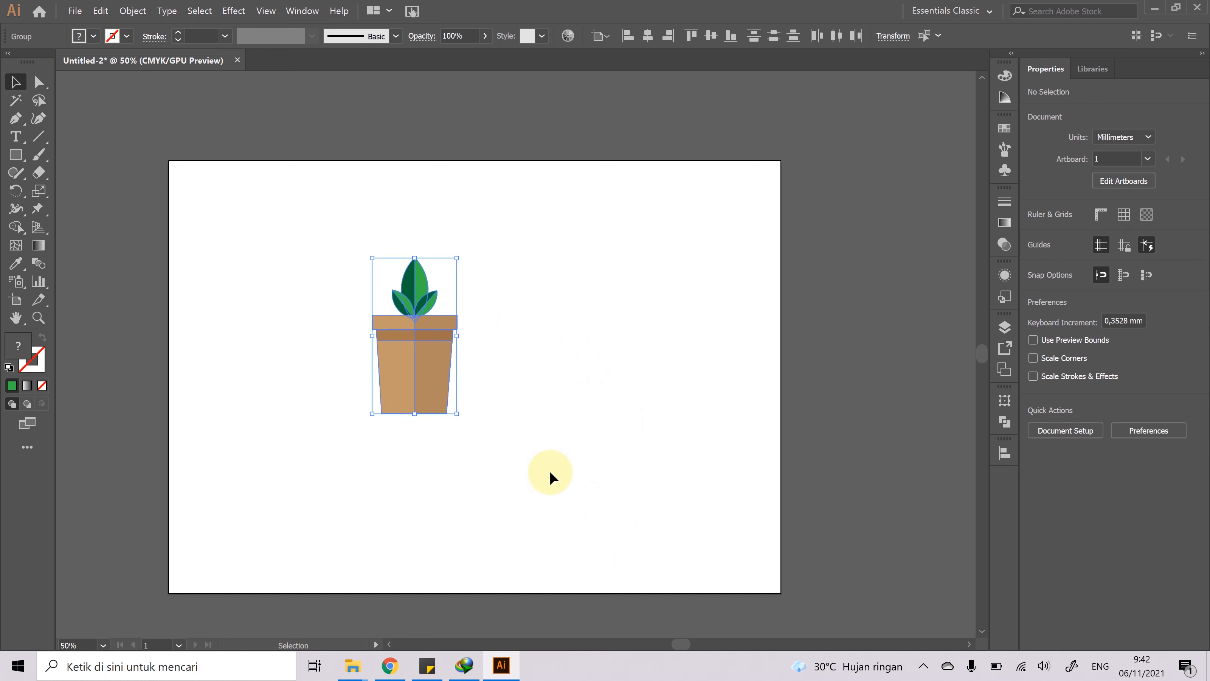
left_click(656, 397)
- Try a Drop Shadow effect on the pot group with the preview enabled, and discard it
left_click(446, 372)
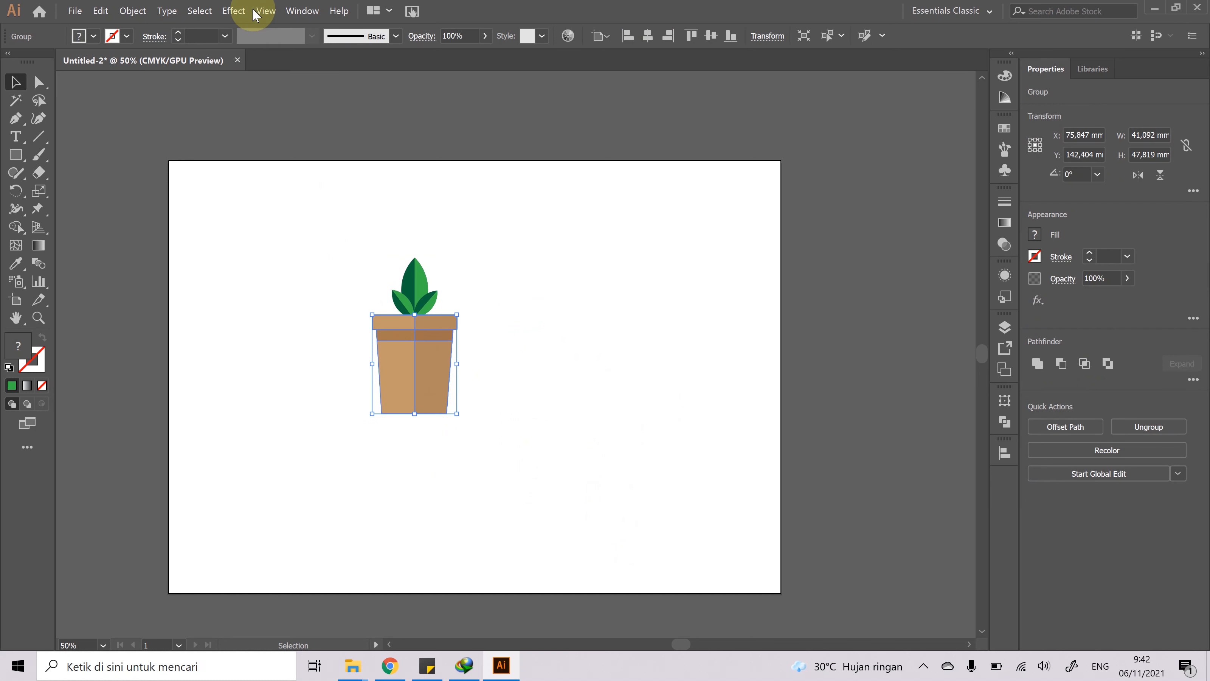
left_click(232, 11)
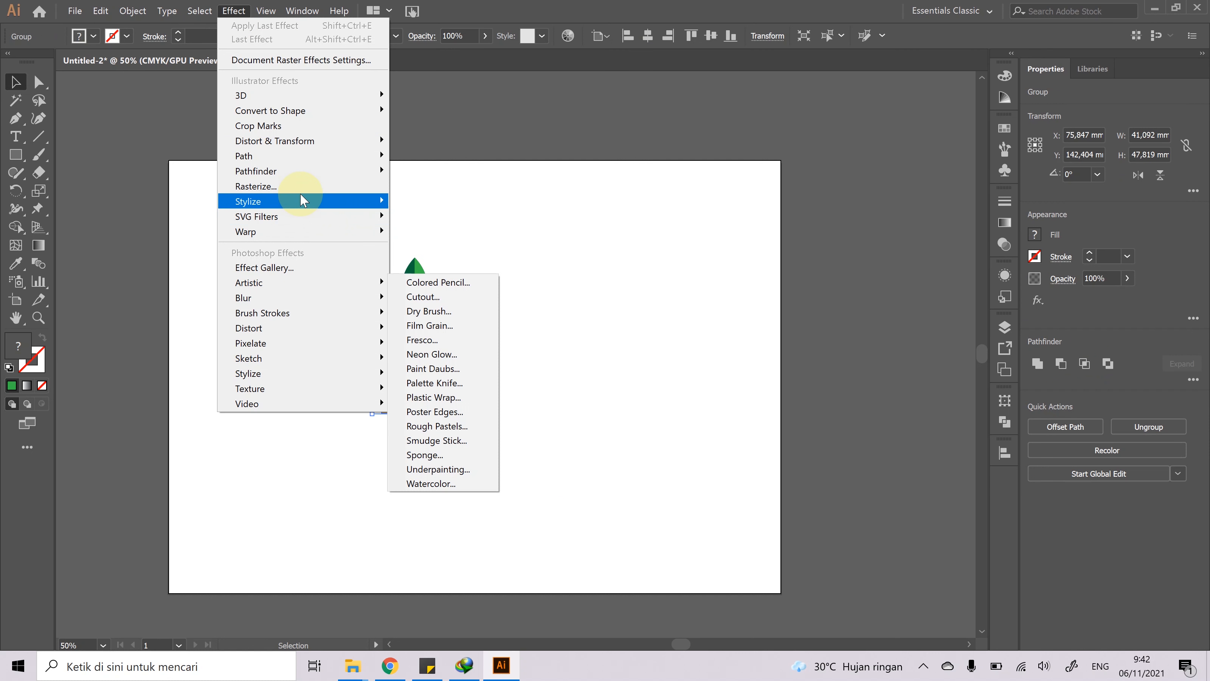
mouse_move(303, 201)
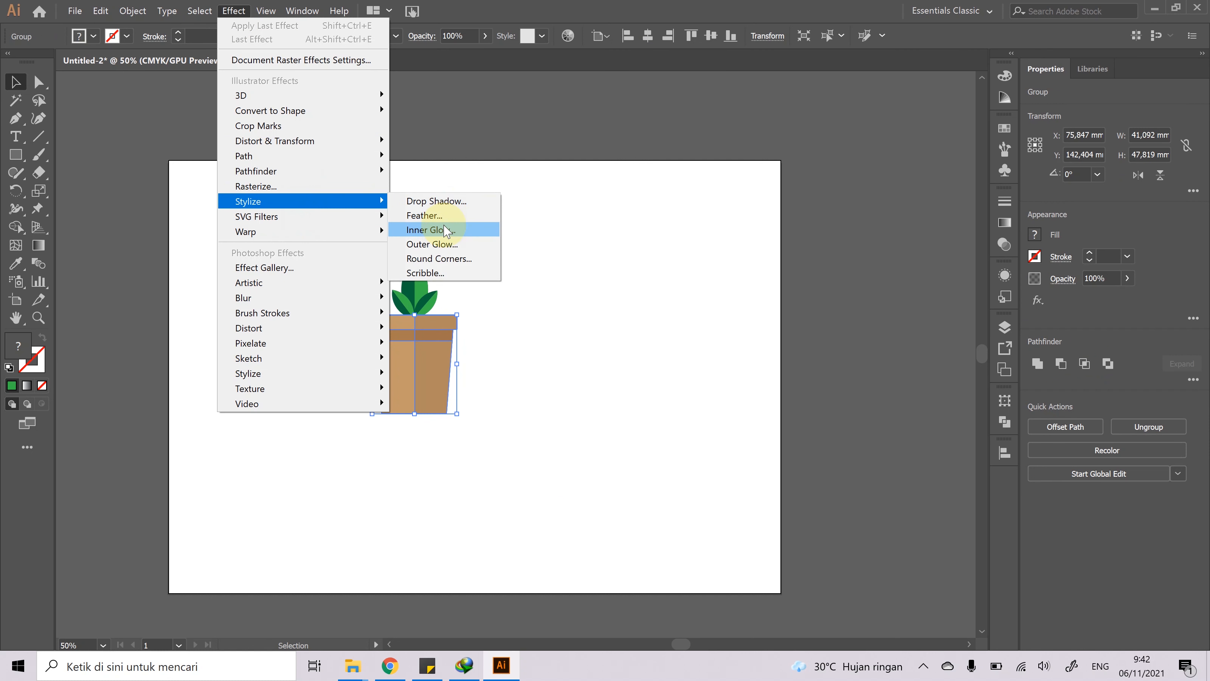
left_click(451, 203)
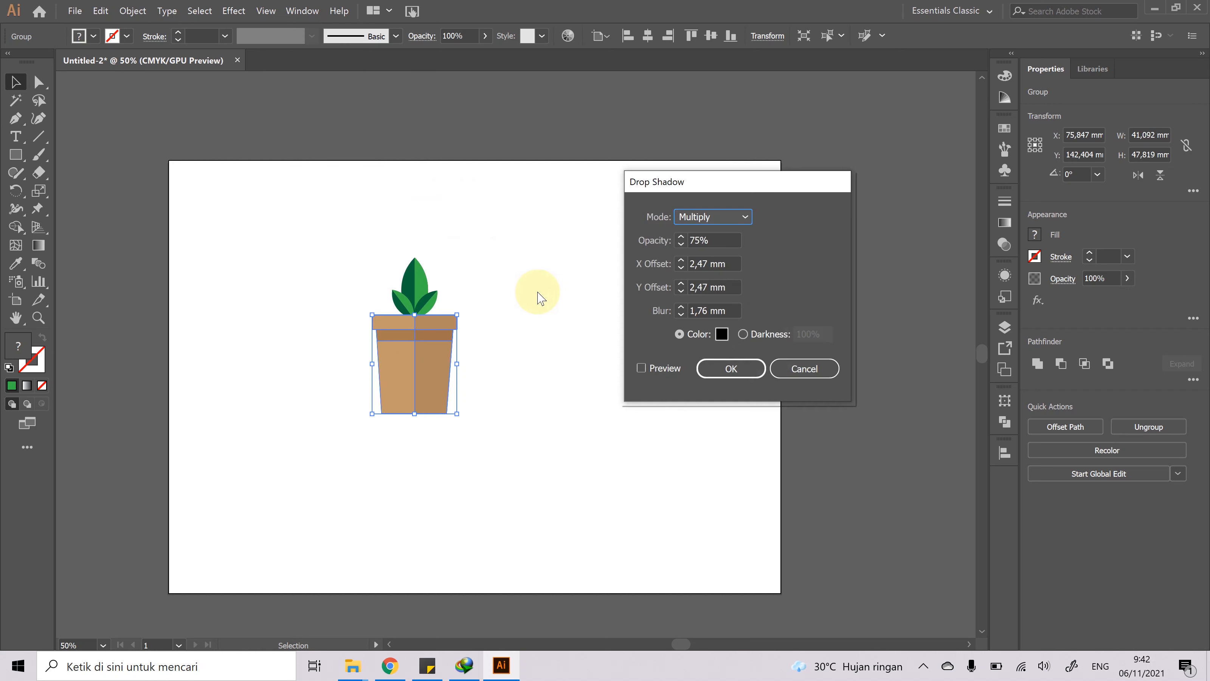
left_click(649, 367)
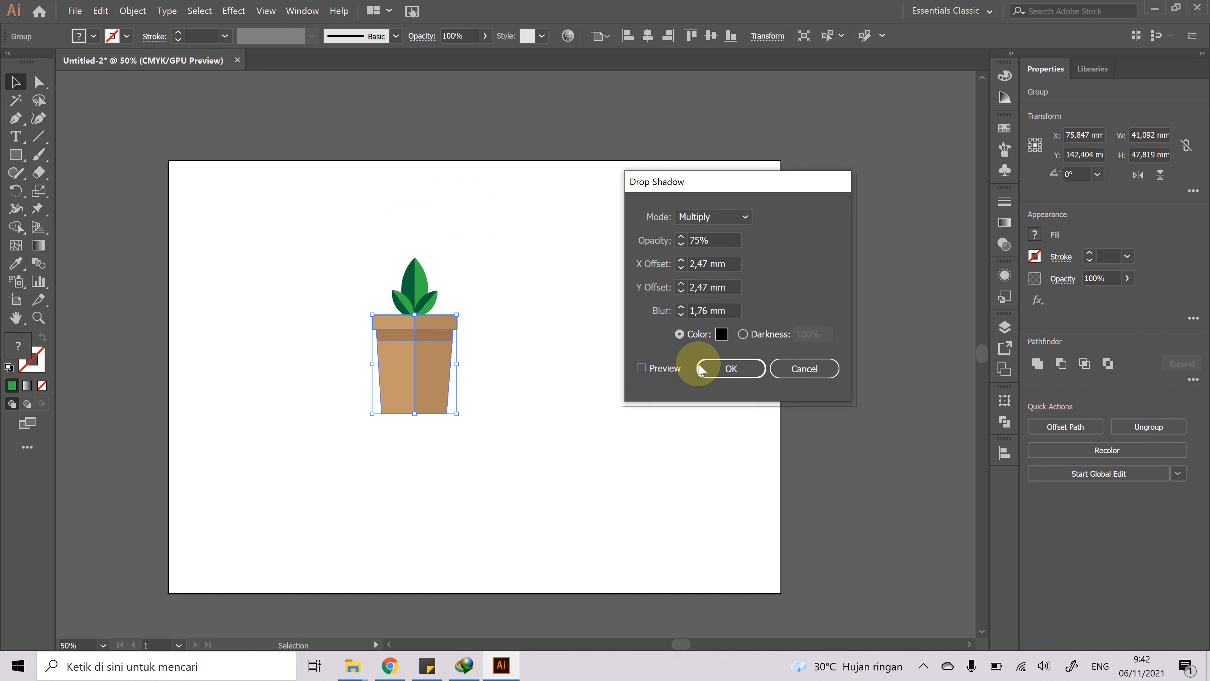
left_click(635, 368)
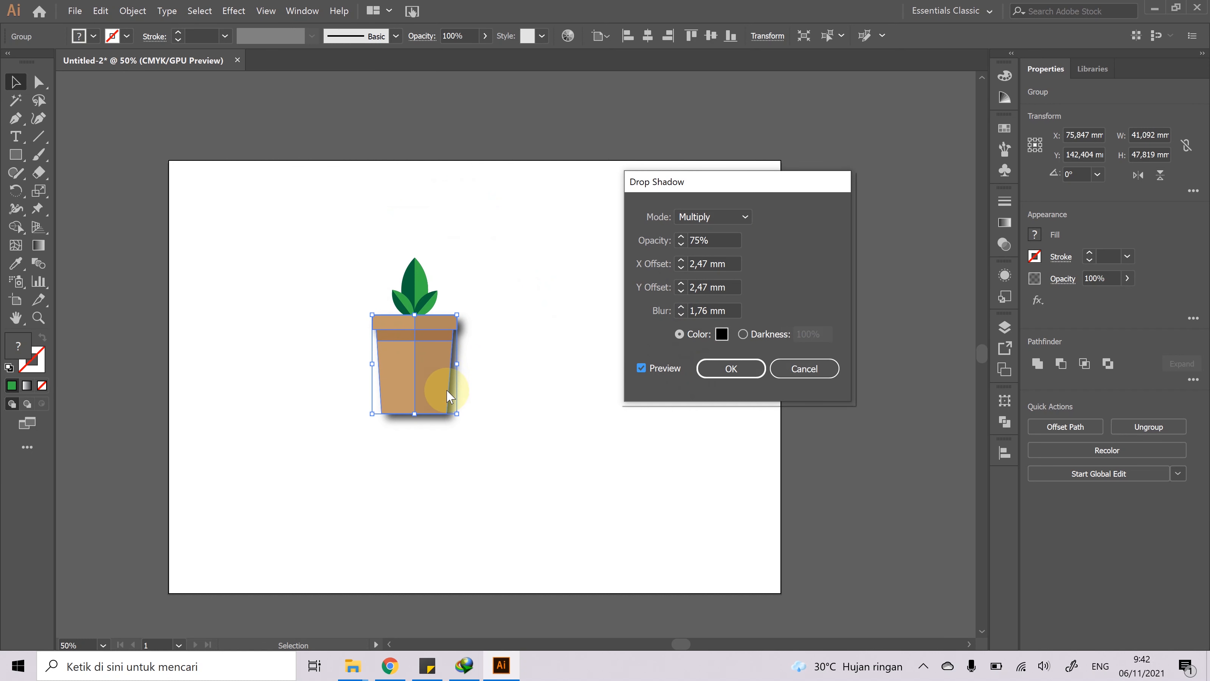
left_click(822, 371)
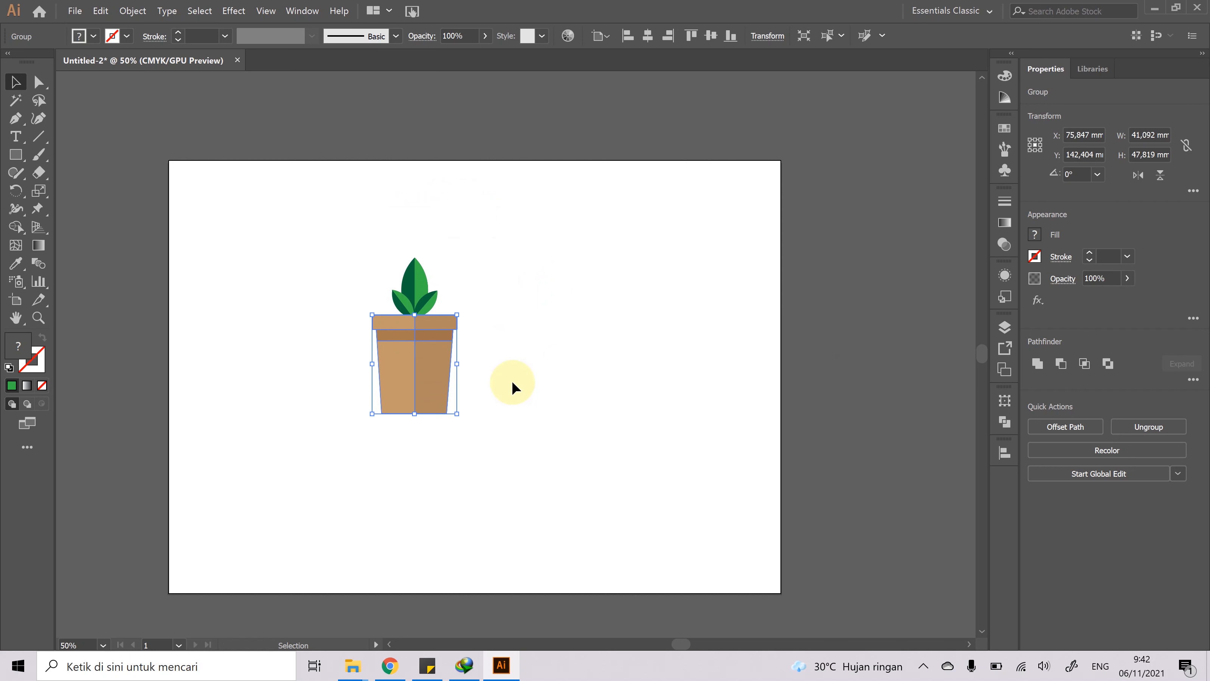
- Draw a flat ellipse about 58 mm wide and 12 mm high, centred across the pot's base
left_click(275, 314)
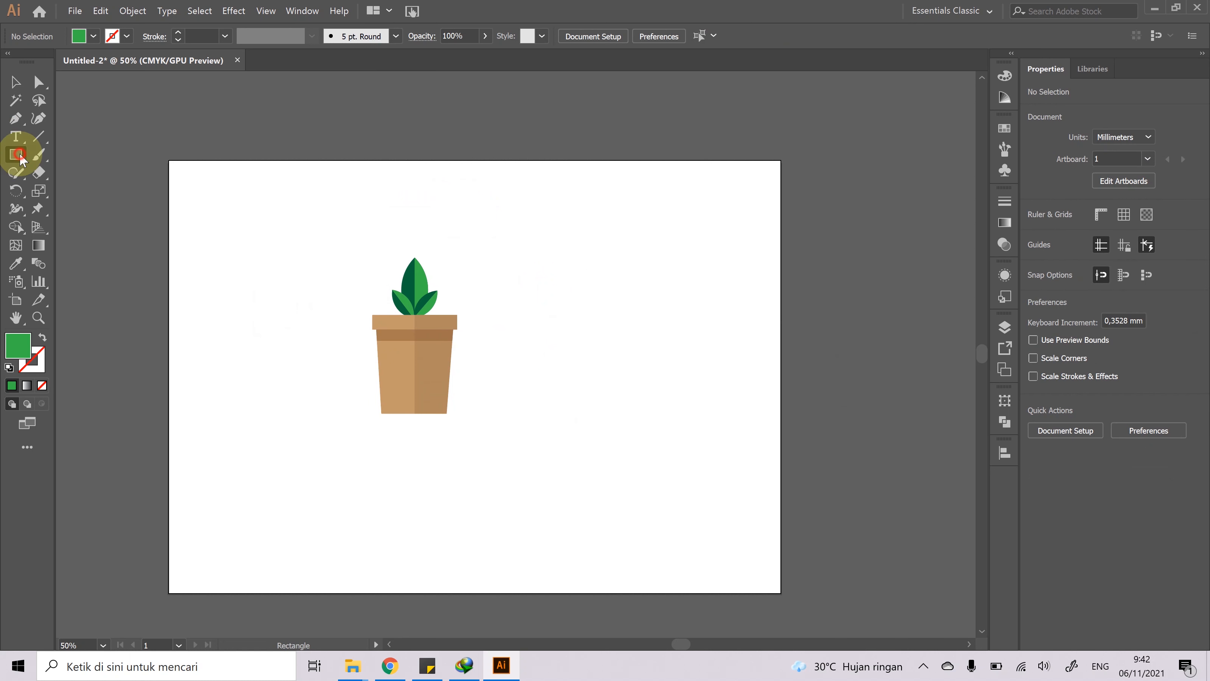
left_click_drag(15, 154, 88, 191)
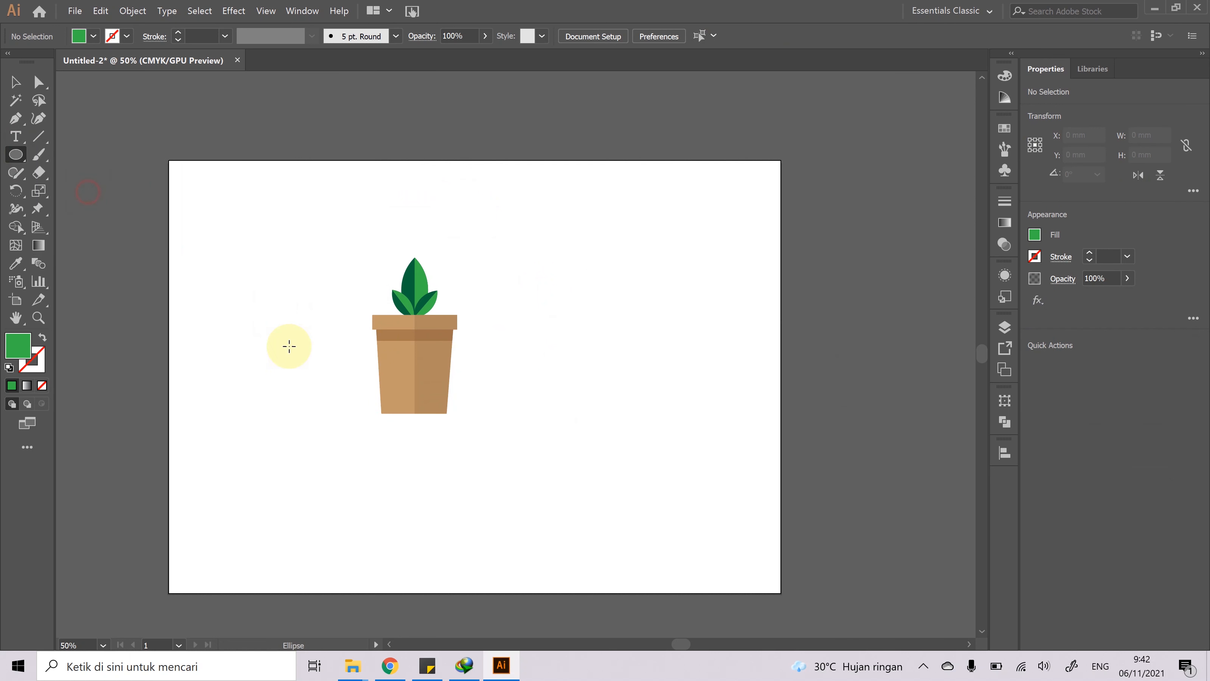
left_click_drag(355, 397, 484, 422)
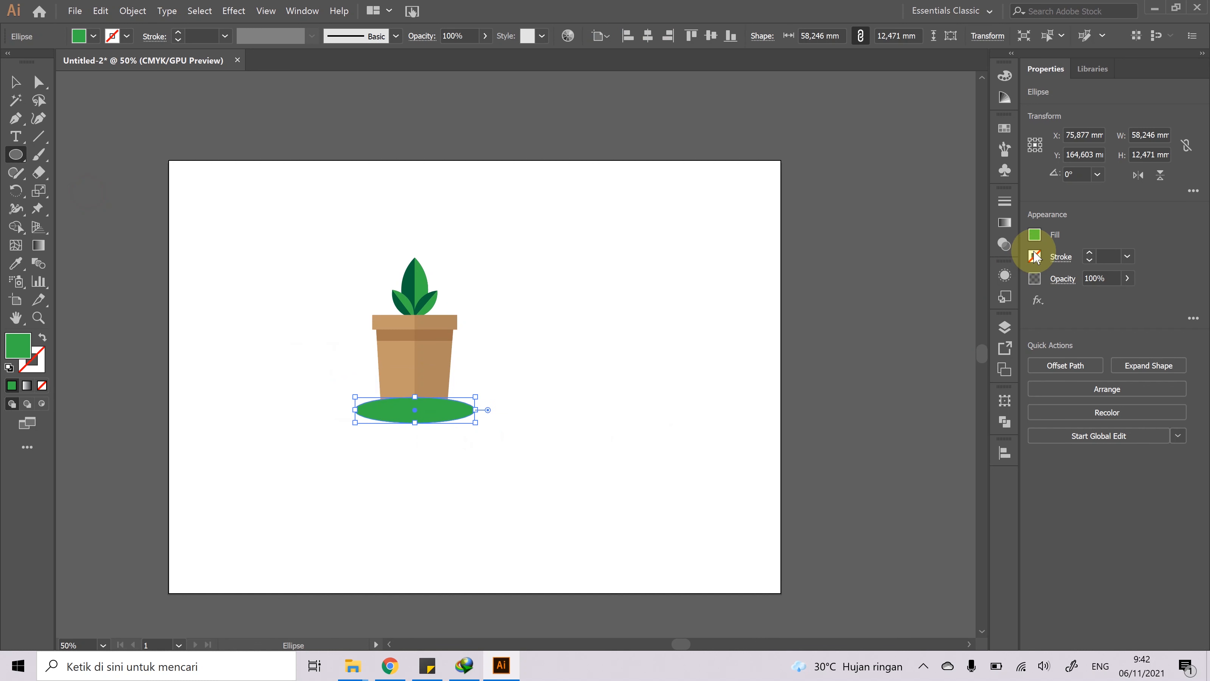
- Fill the ellipse with black and set its opacity to 24%
left_click(1036, 236)
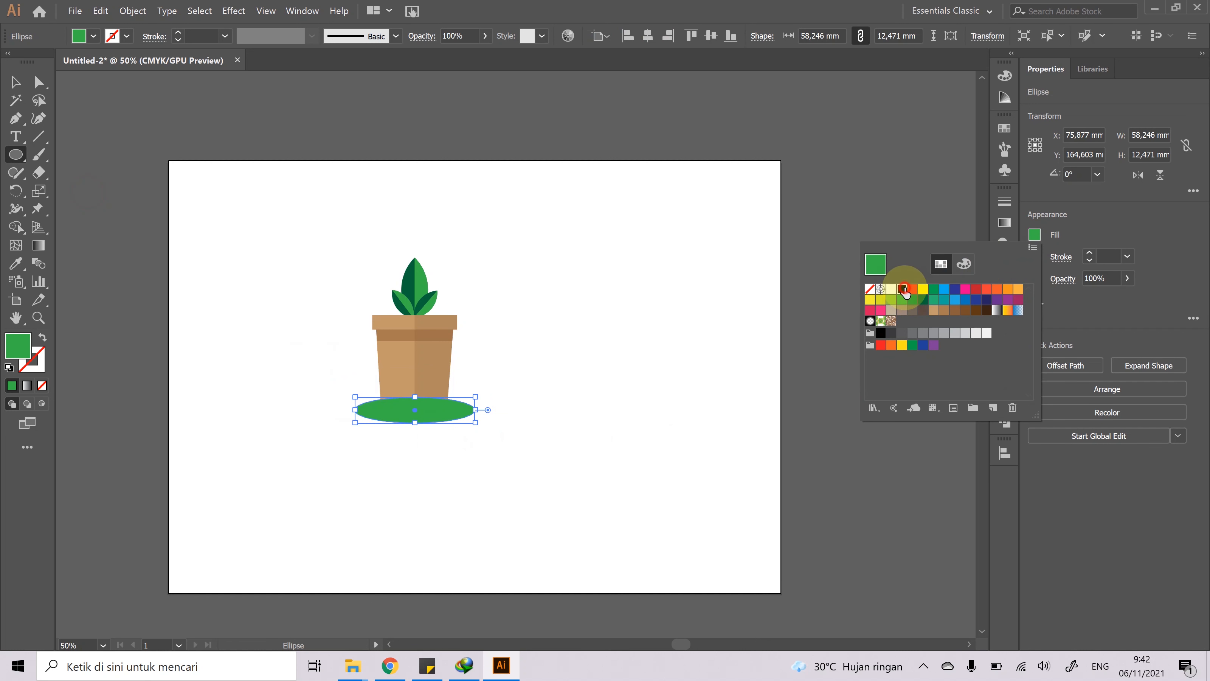
left_click(902, 289)
left_click(1173, 286)
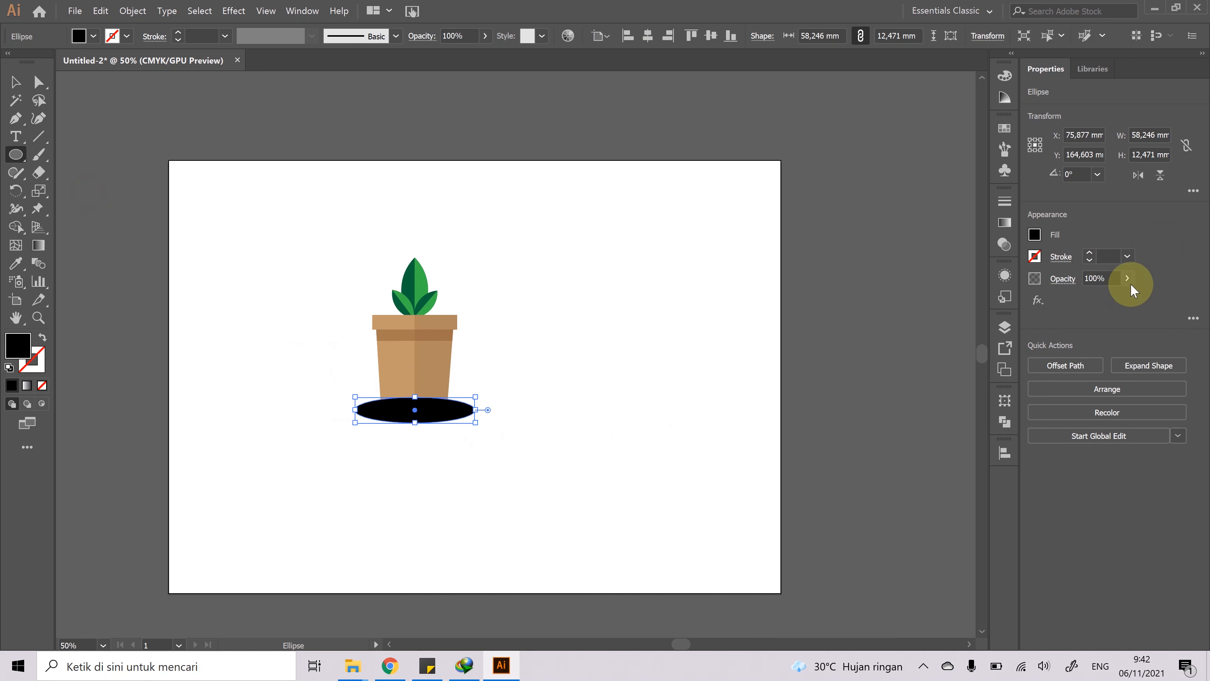
left_click(1127, 279)
left_click_drag(1125, 298, 1092, 298)
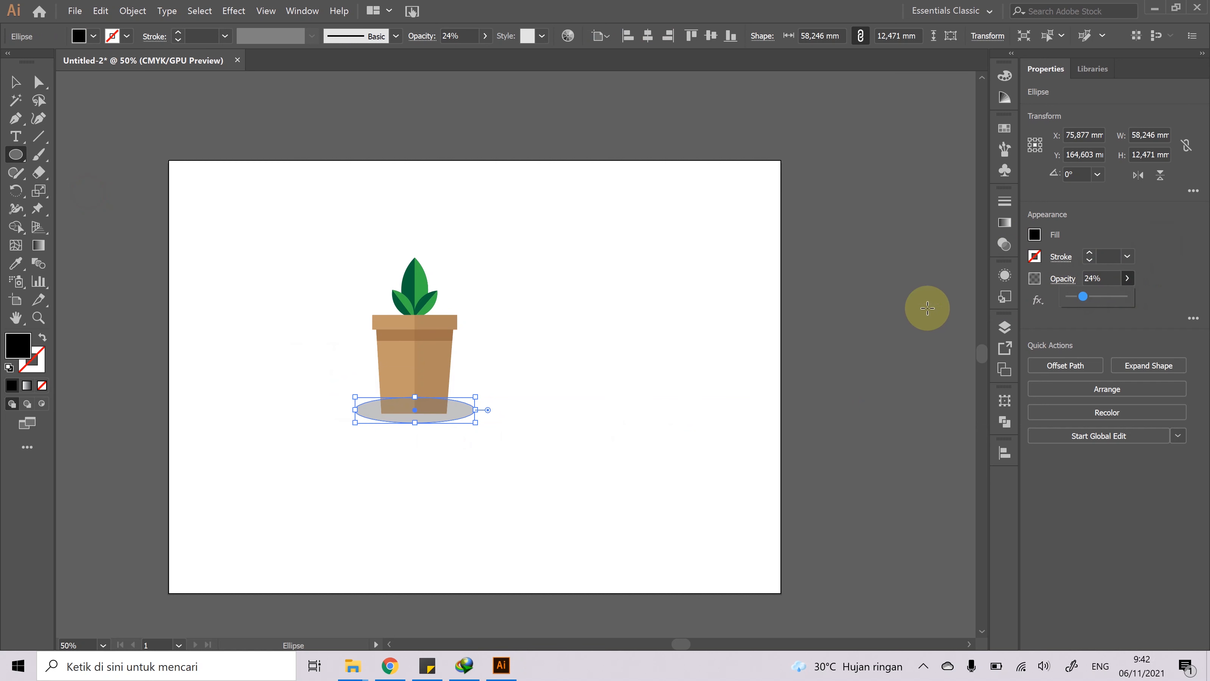
- Send the shadow ellipse to the back so that it lies behind the pot
left_click(16, 82)
left_click(567, 400)
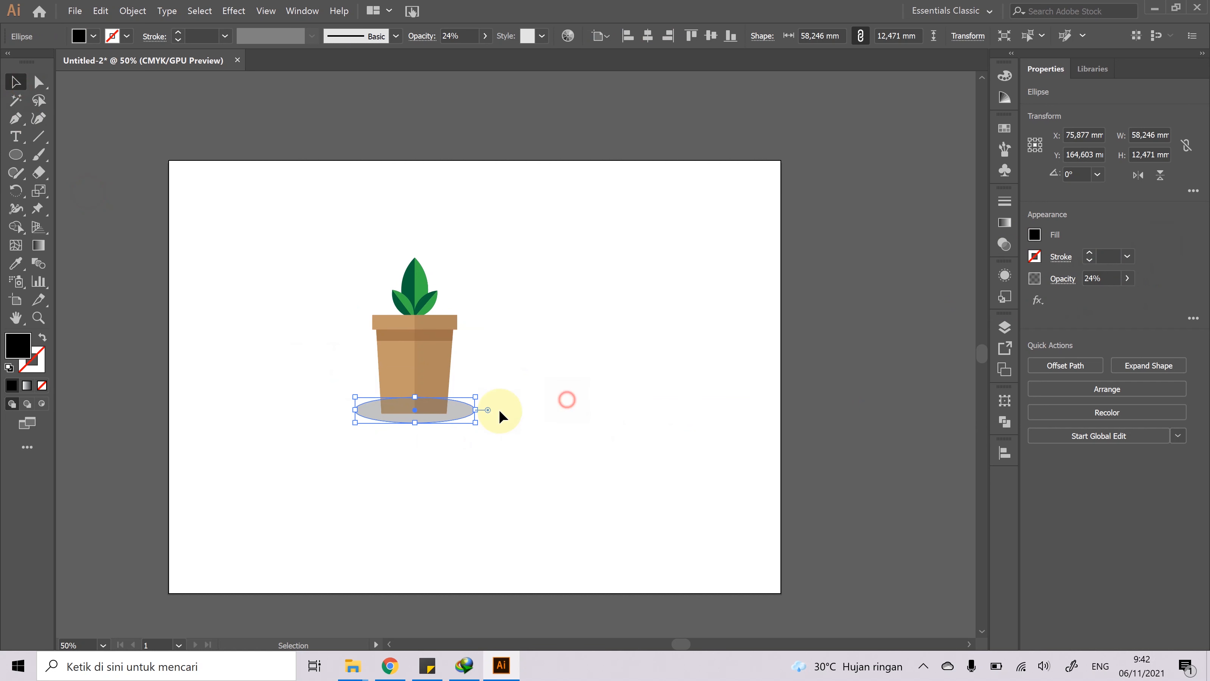
left_click(466, 412)
right_click(466, 412)
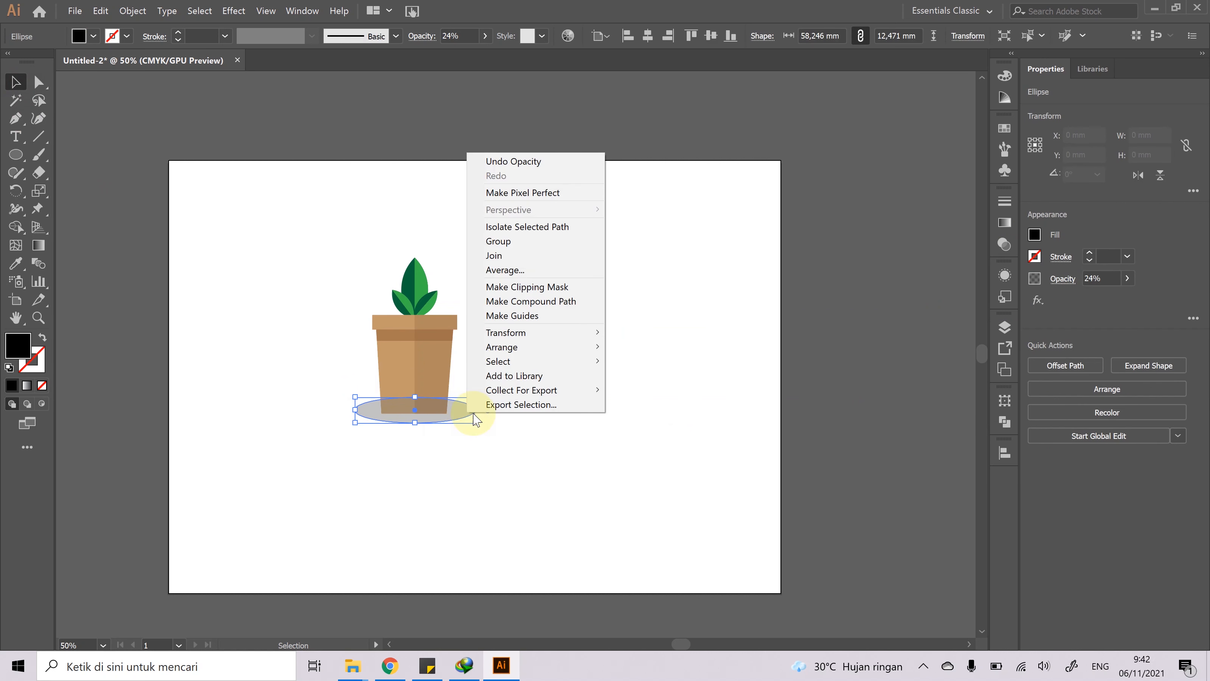
mouse_move(540, 335)
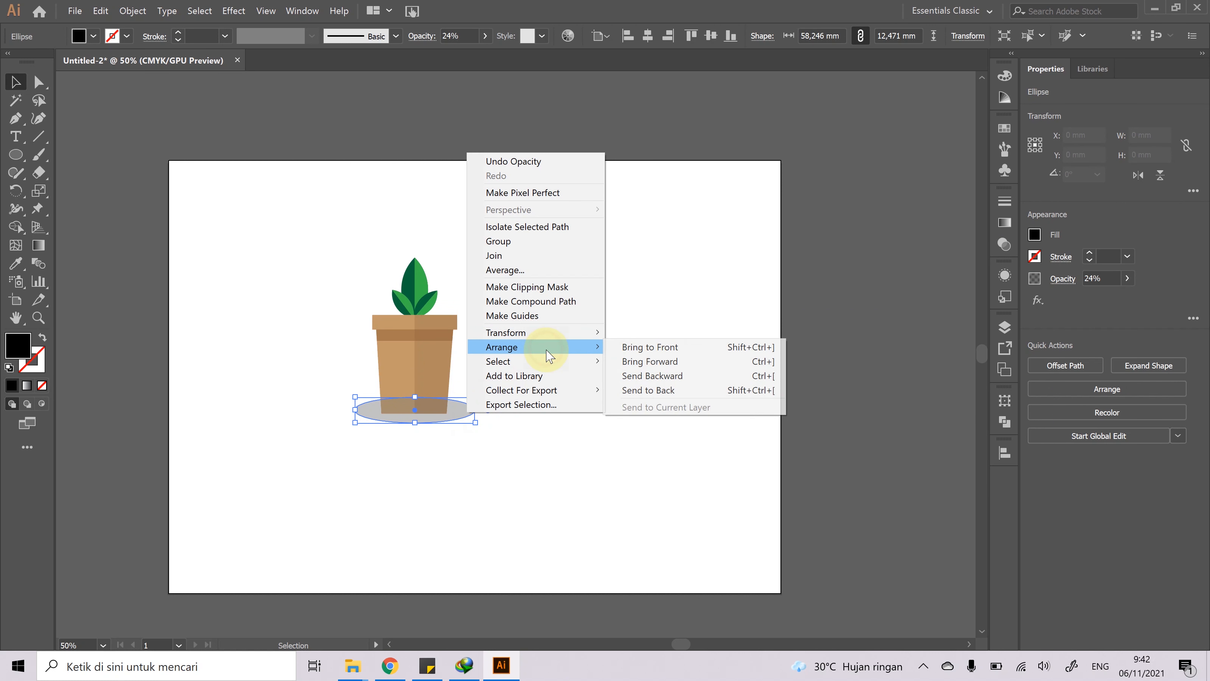
left_click(658, 389)
left_click(593, 419)
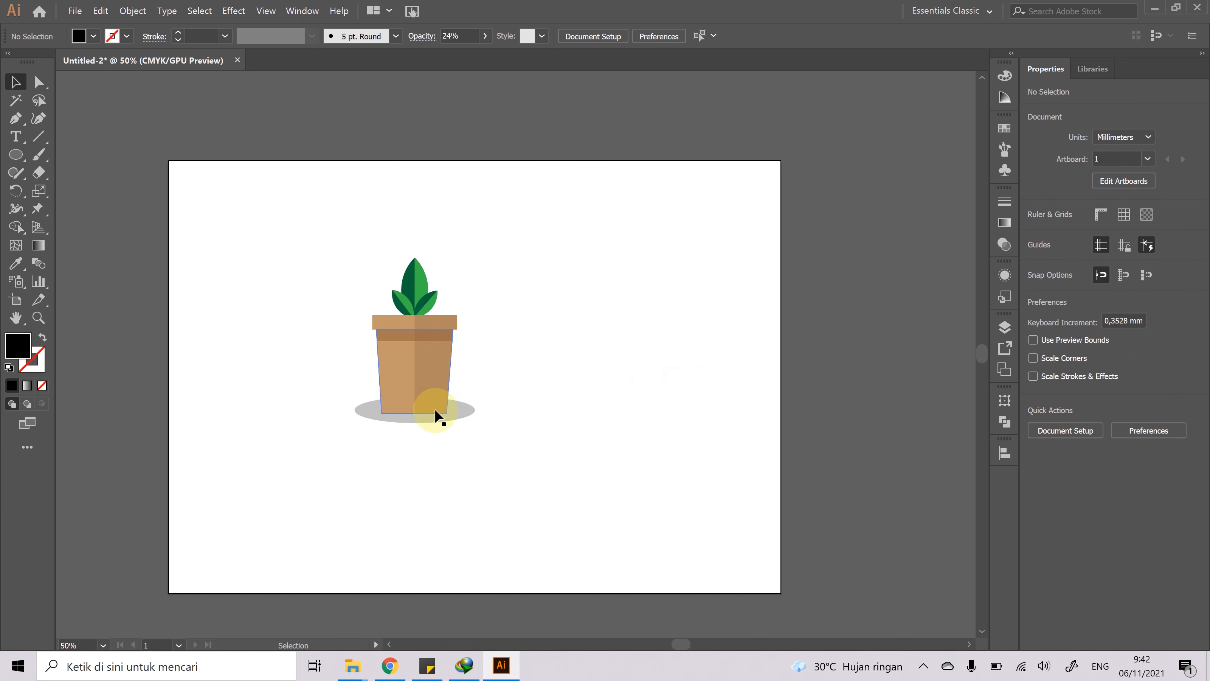
- Group the plant, pot and shadow, and centre the group horizontally and vertically on the artboard
left_click_drag(234, 203, 544, 453)
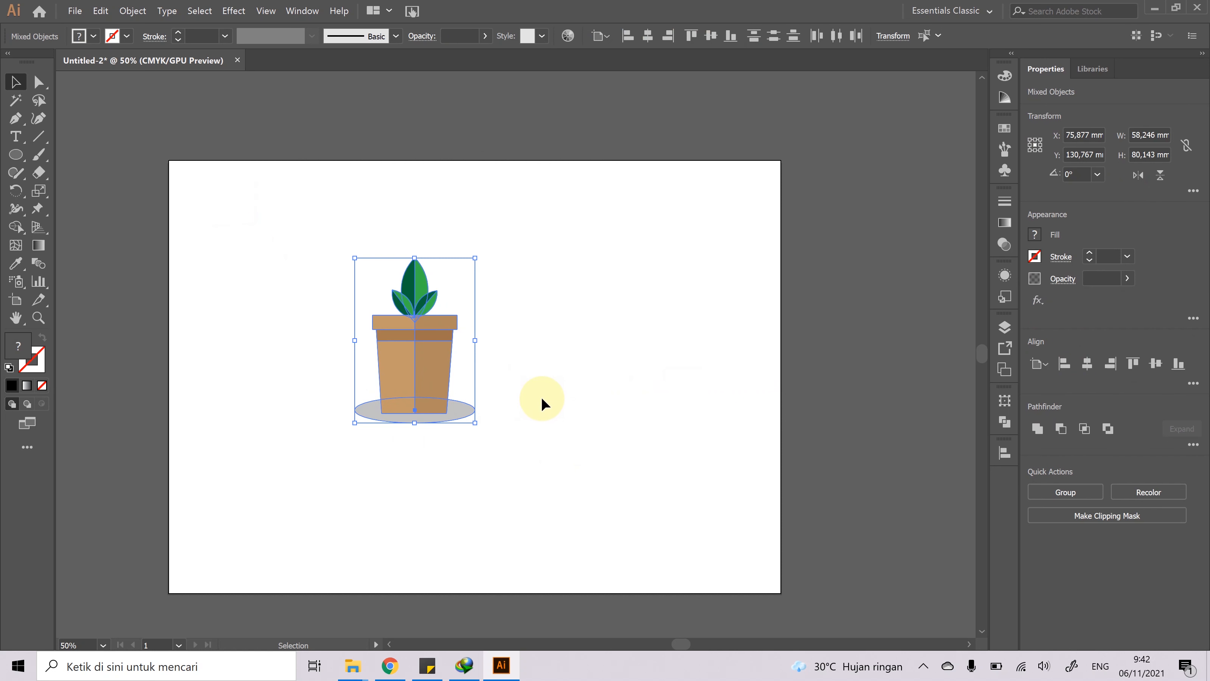
key("ctrl+g")
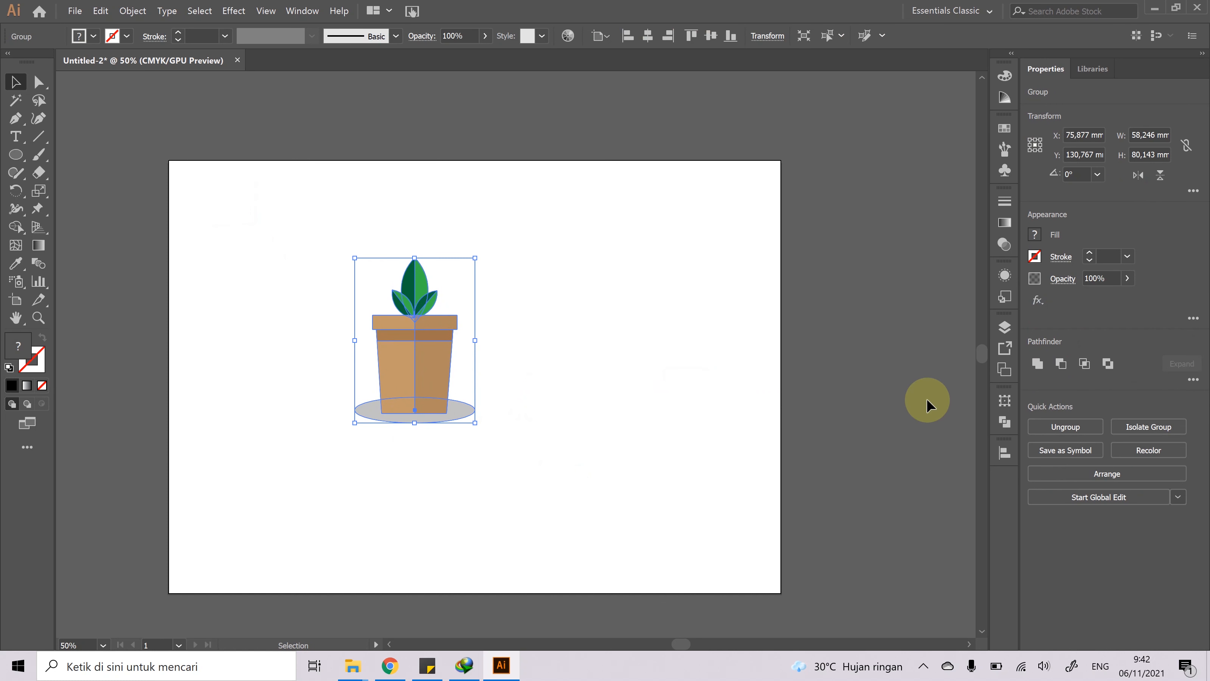
left_click(1003, 452)
left_click(855, 486)
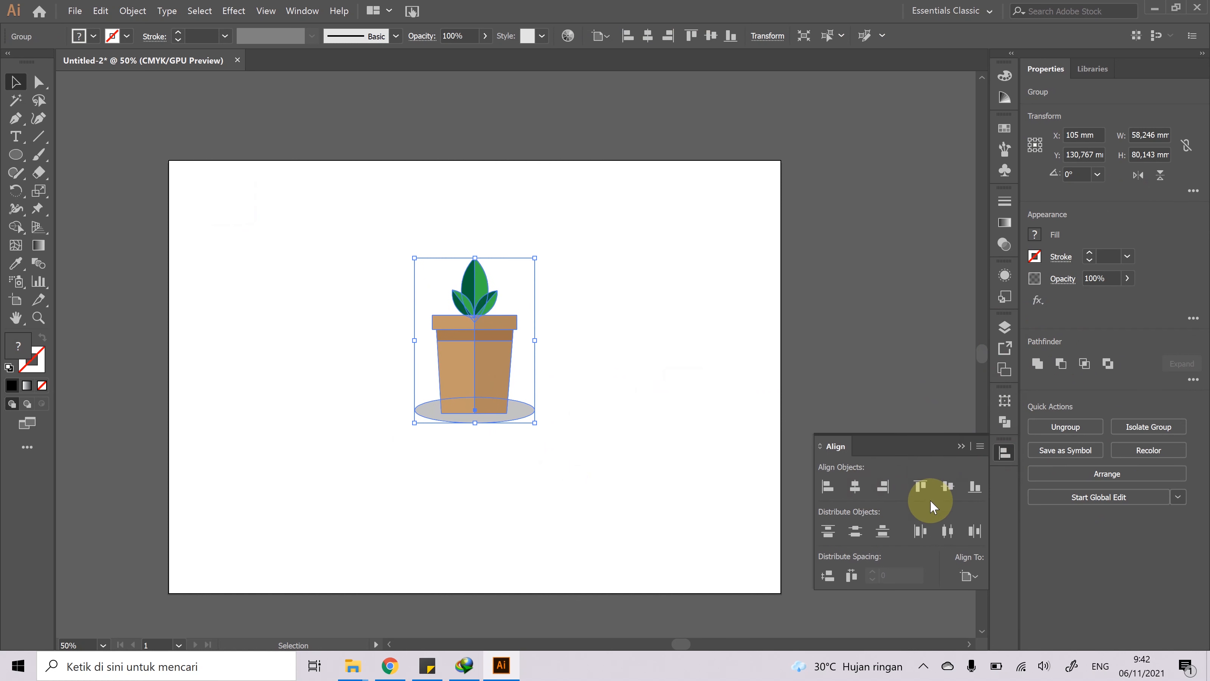
left_click(946, 486)
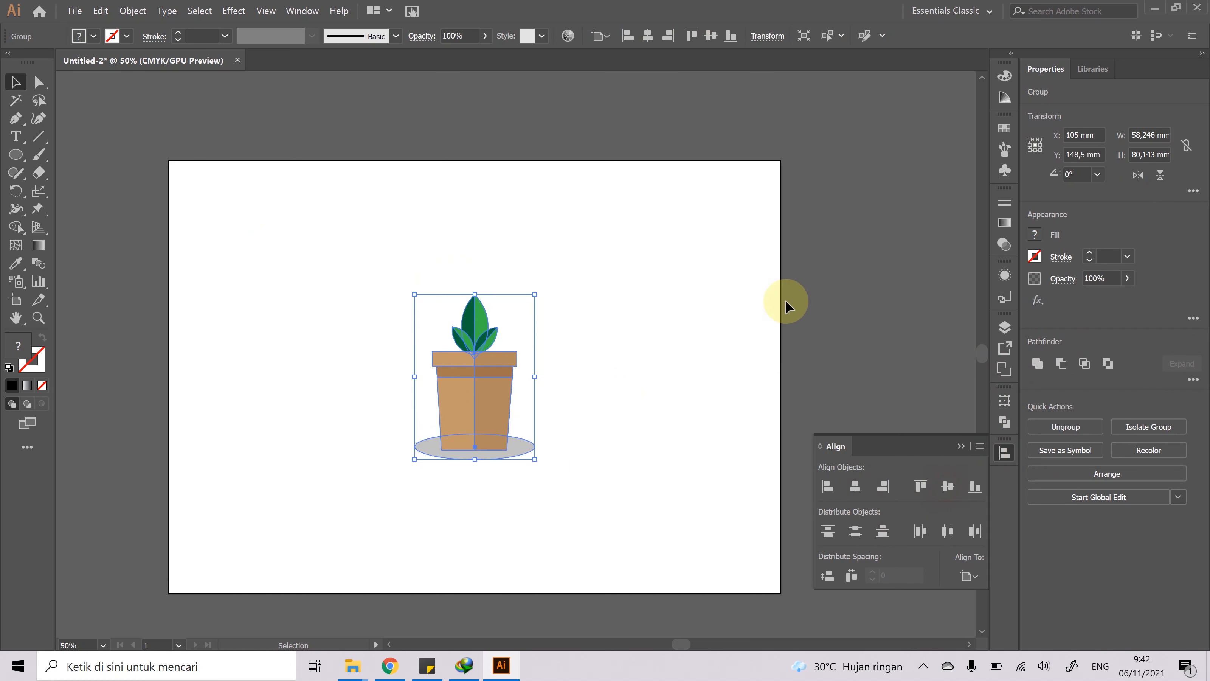
left_click(800, 293)
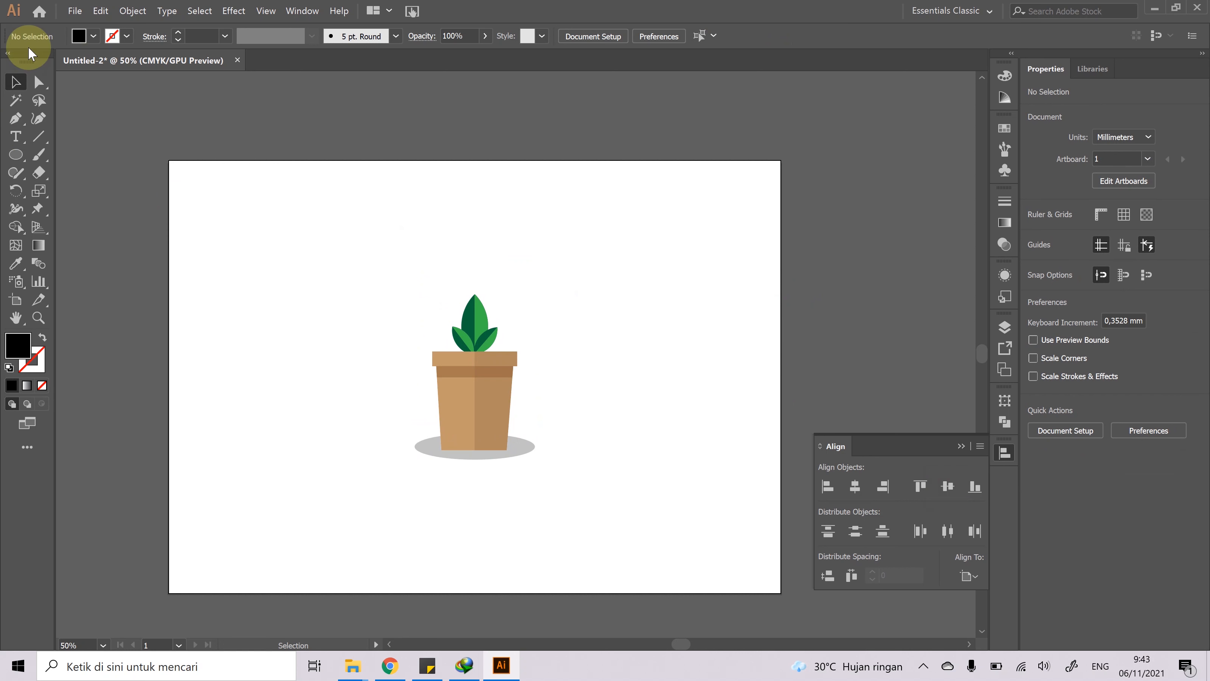
- Start saving the document under a new name, creating and opening a folder named Pot Bunga in Documents
left_click(74, 11)
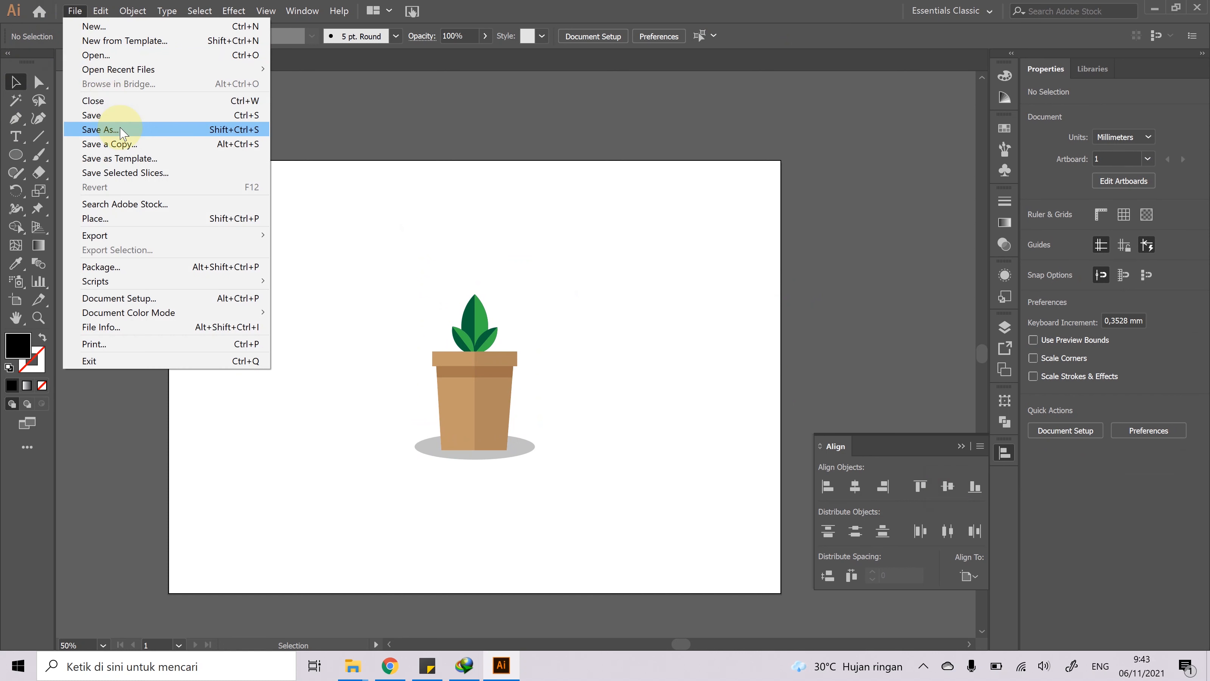
left_click(134, 128)
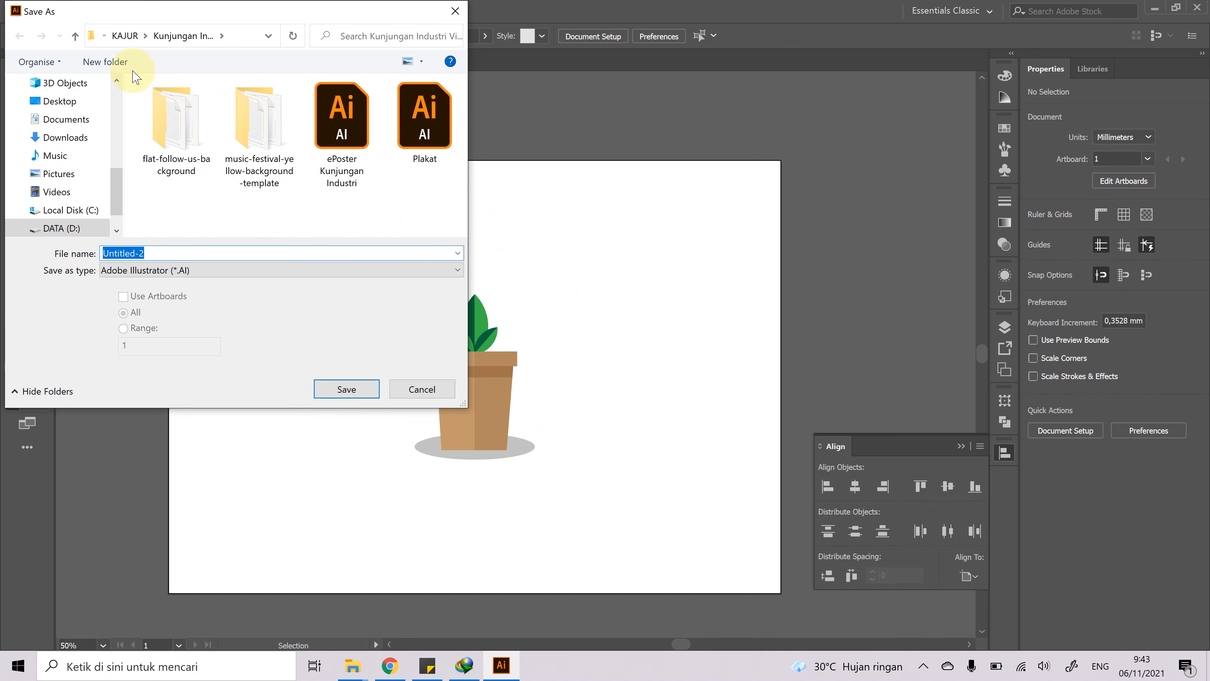
left_click(62, 119)
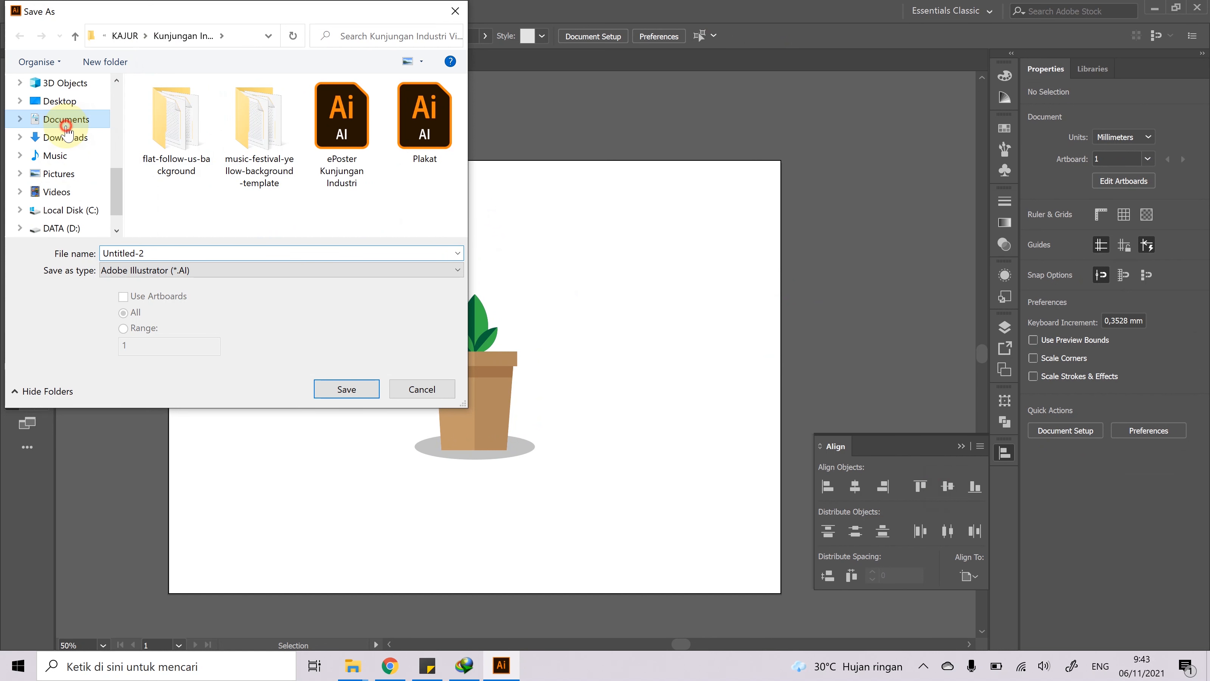
left_click(105, 61)
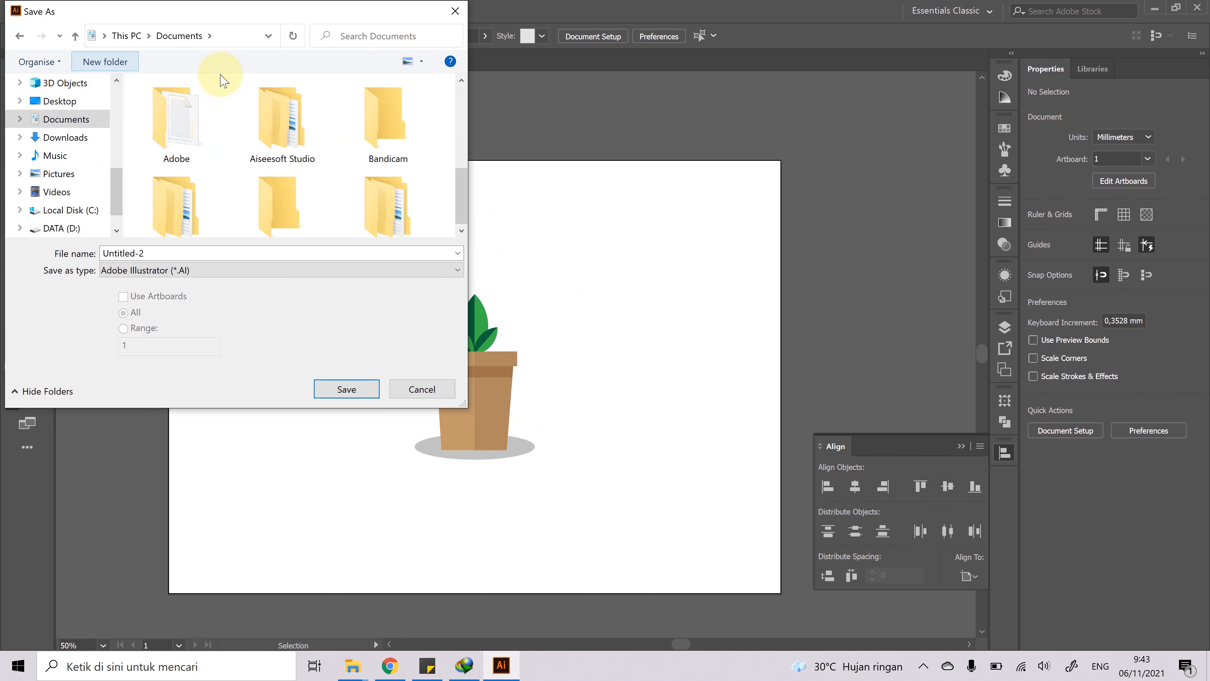
type("Pot Bung")
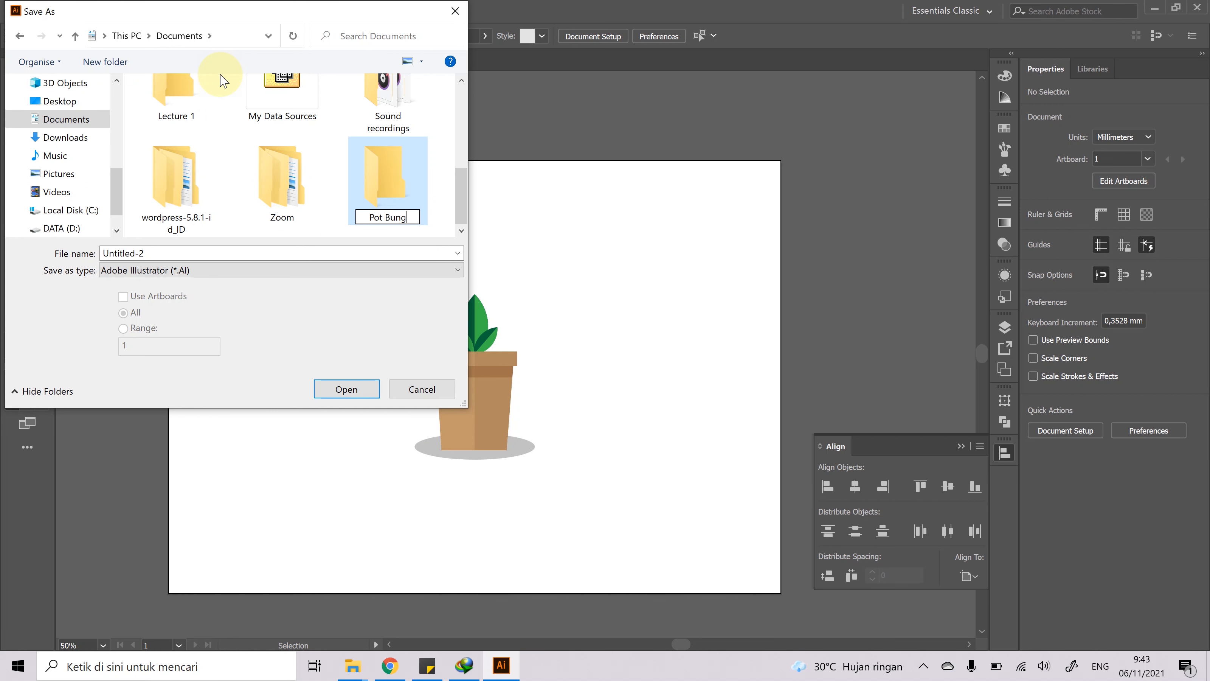
key("Return")
key("Return")
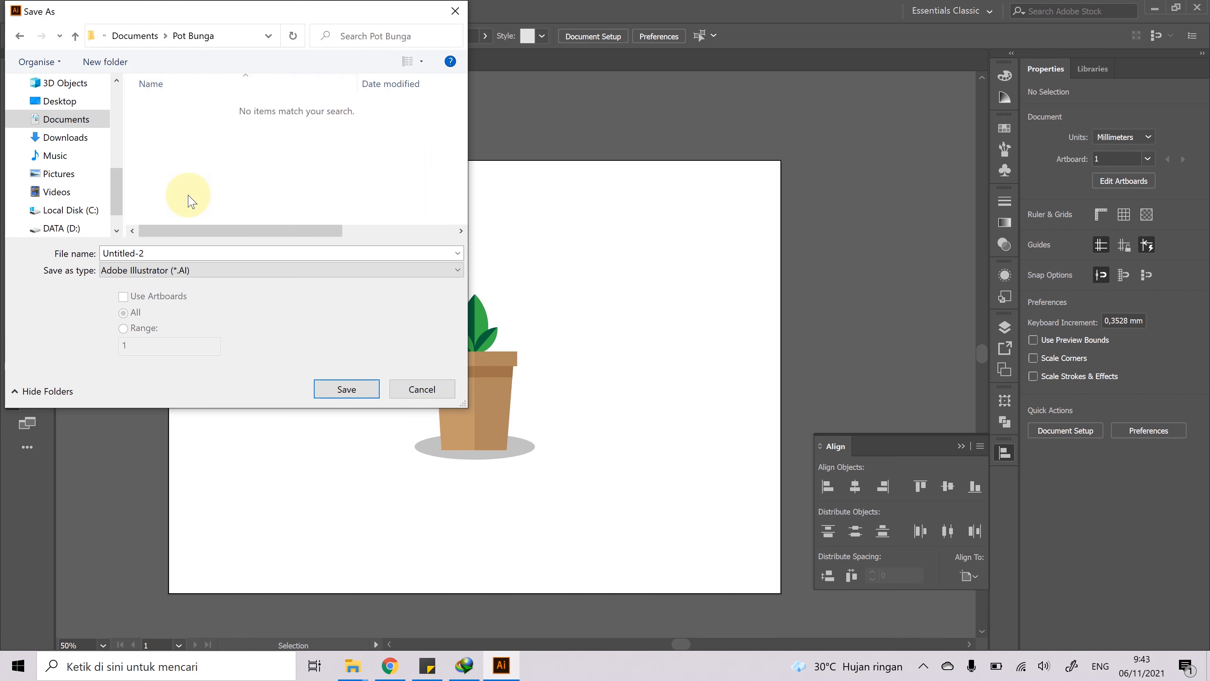
- Save the drawing as an Adobe Illustrator file named Latihan 1, keeping the Illustrator CC version and default options
left_click(167, 252)
type("Latihan 1")
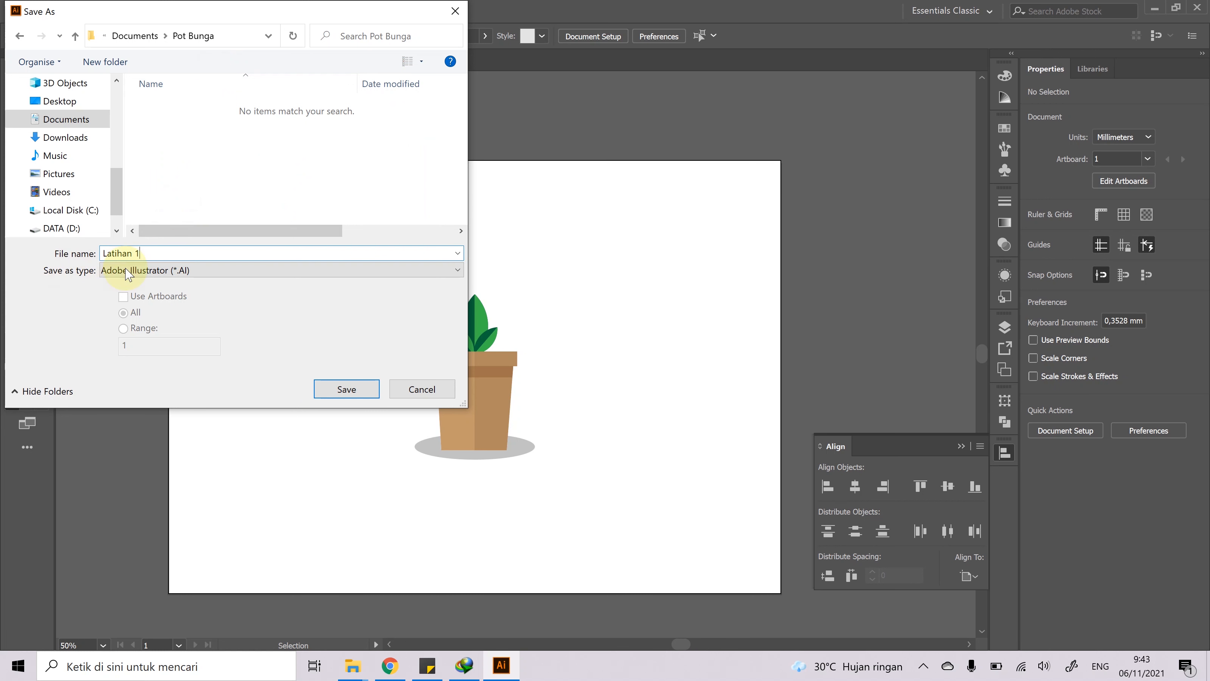
left_click(346, 389)
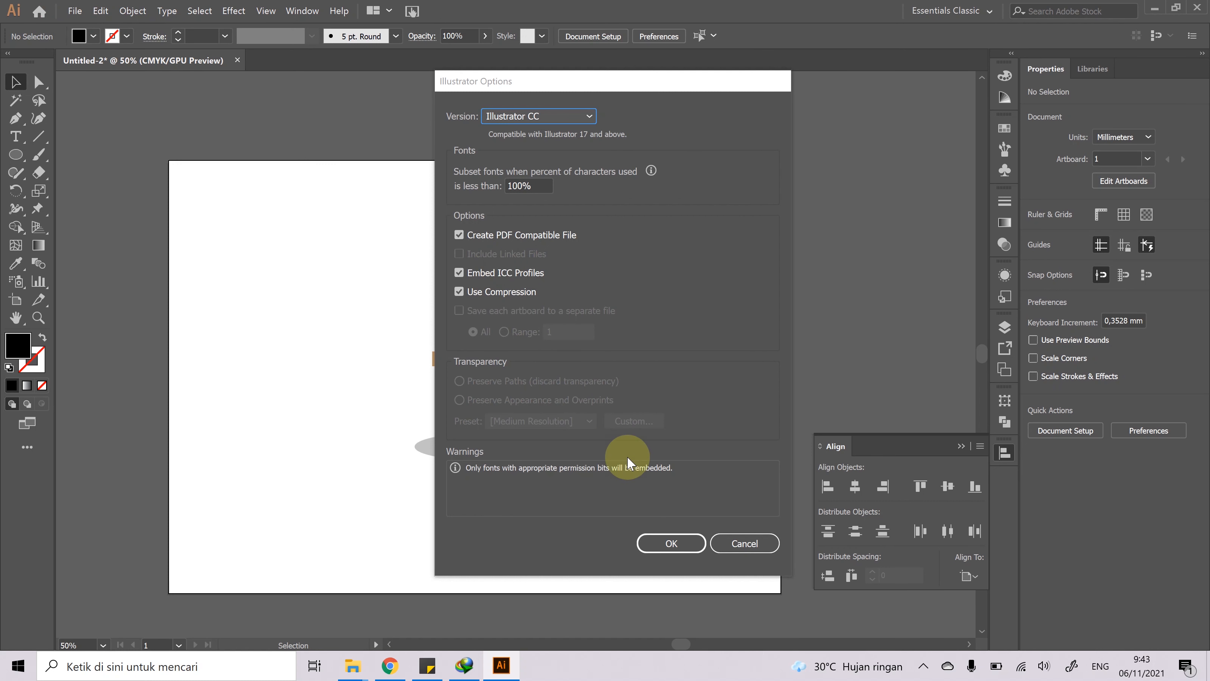
left_click(669, 539)
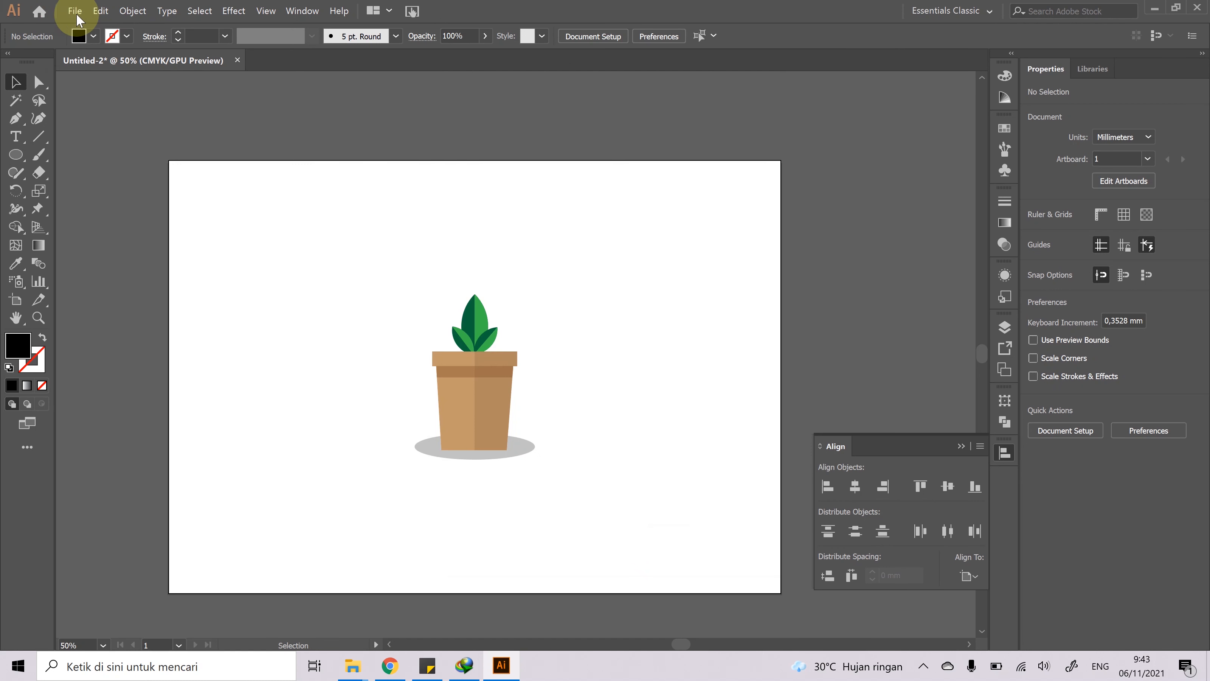
- Export the drawing as a JPEG named Latihan 1 into the Pot Bunga folder, using all artboards
left_click(75, 11)
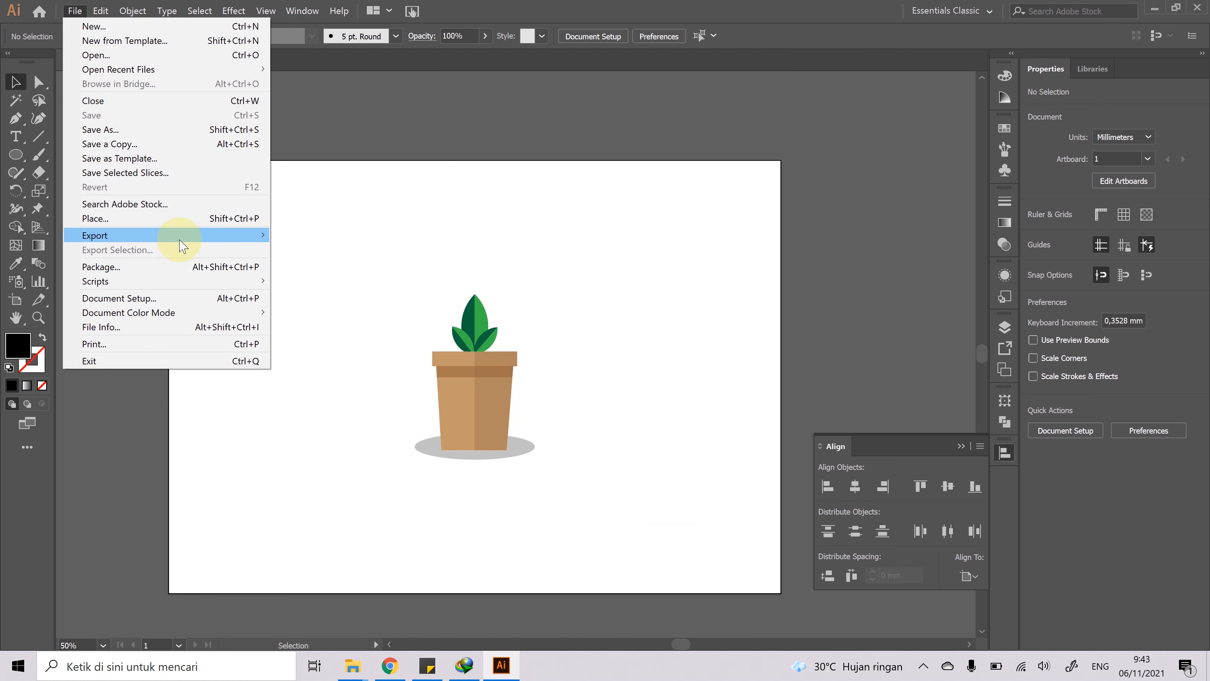
mouse_move(170, 235)
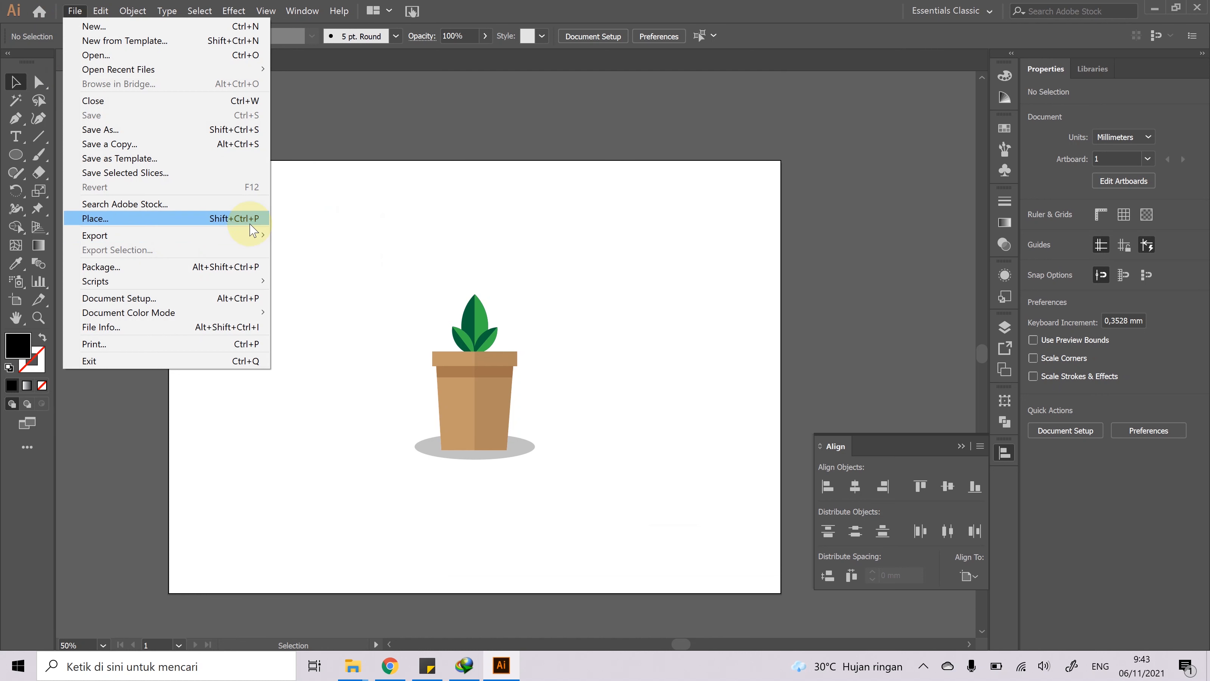
left_click(311, 250)
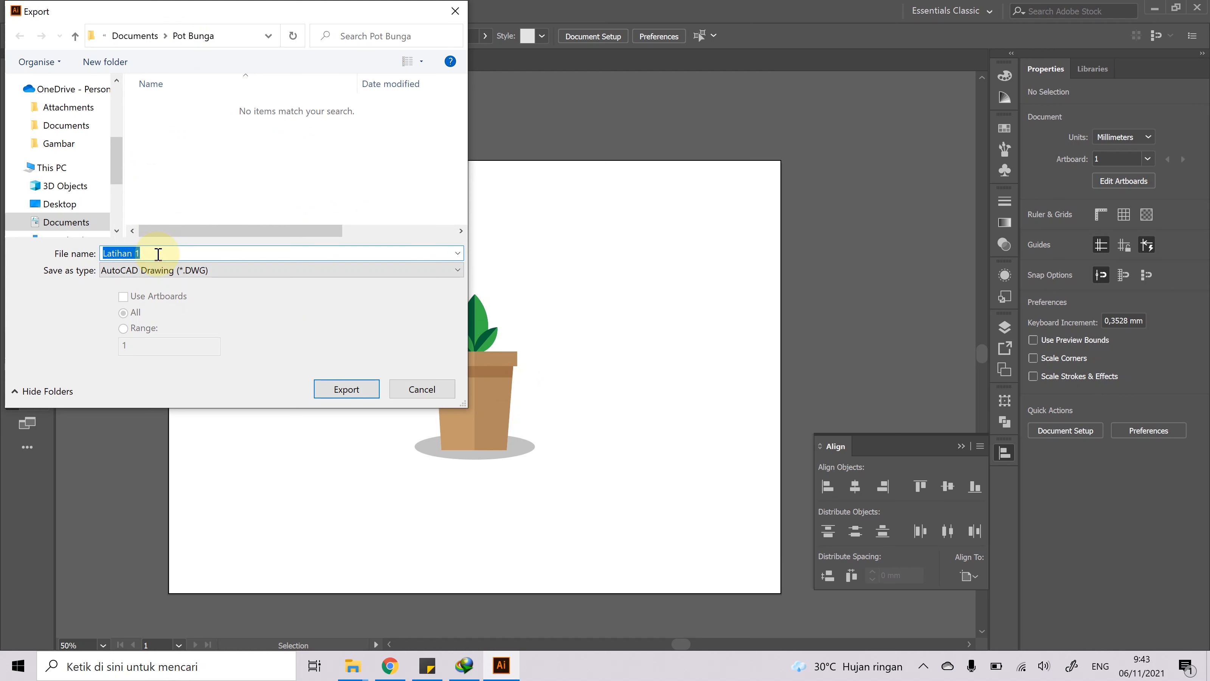
left_click(163, 272)
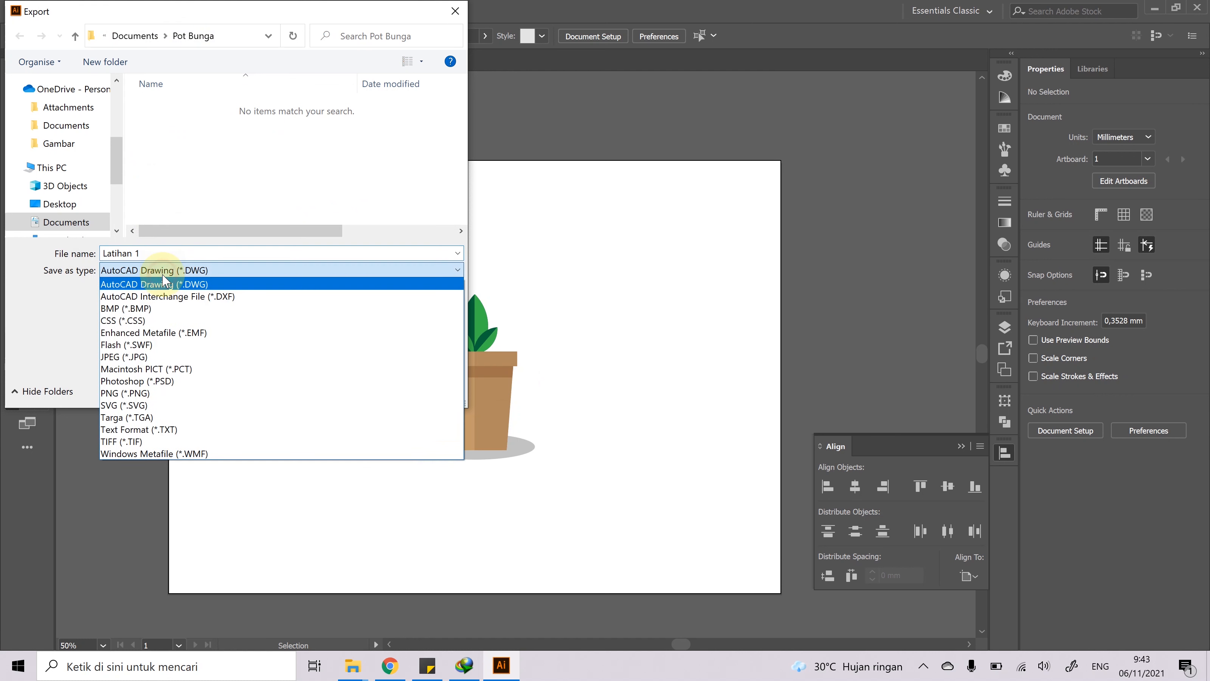
left_click(146, 358)
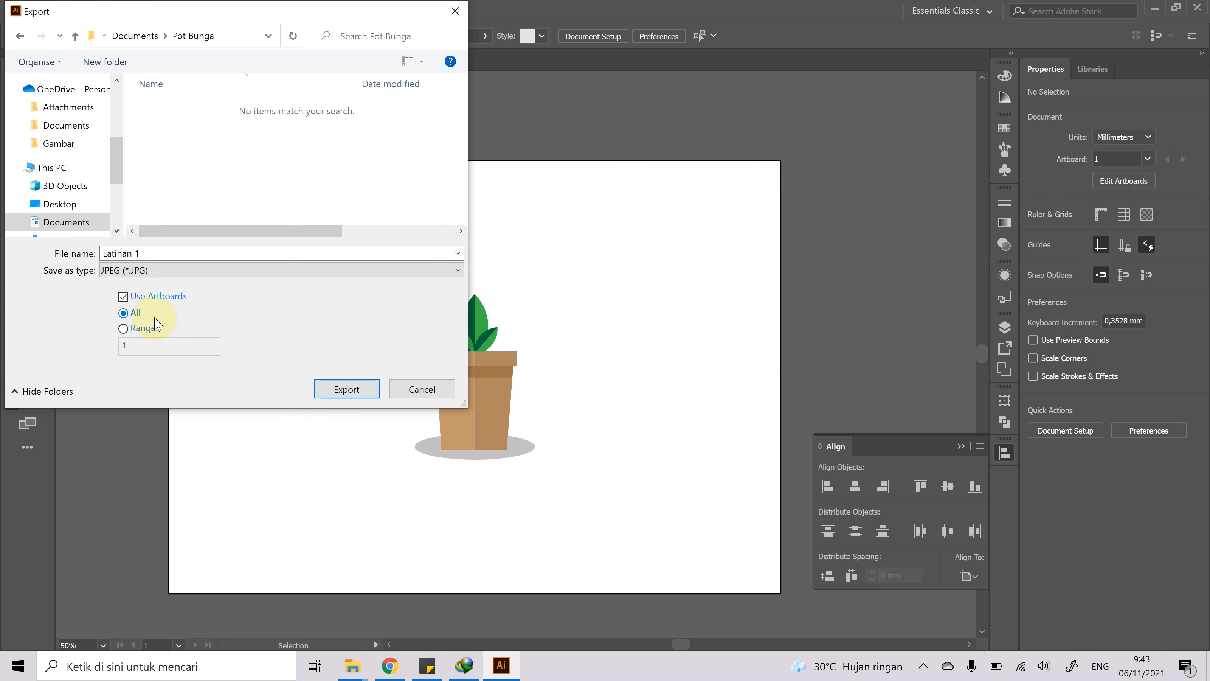
left_click(371, 401)
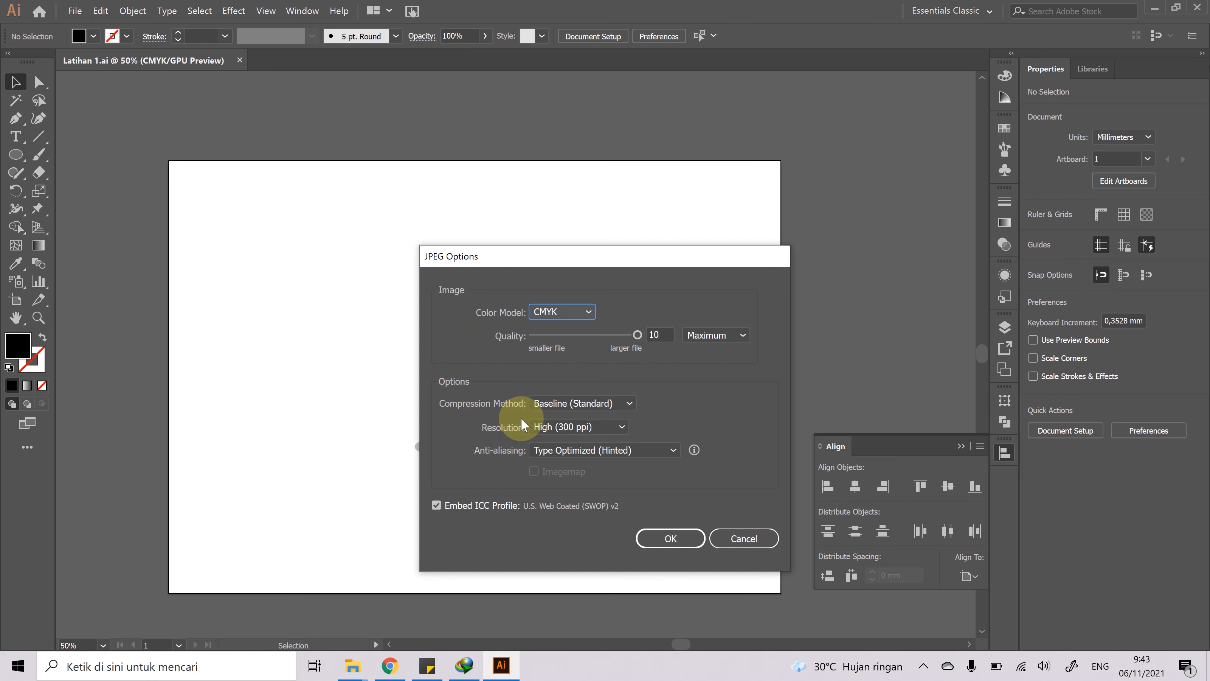
- Set the JPEG colour model to RGB and finish the export at quality 10 and 300 ppi
left_click(551, 313)
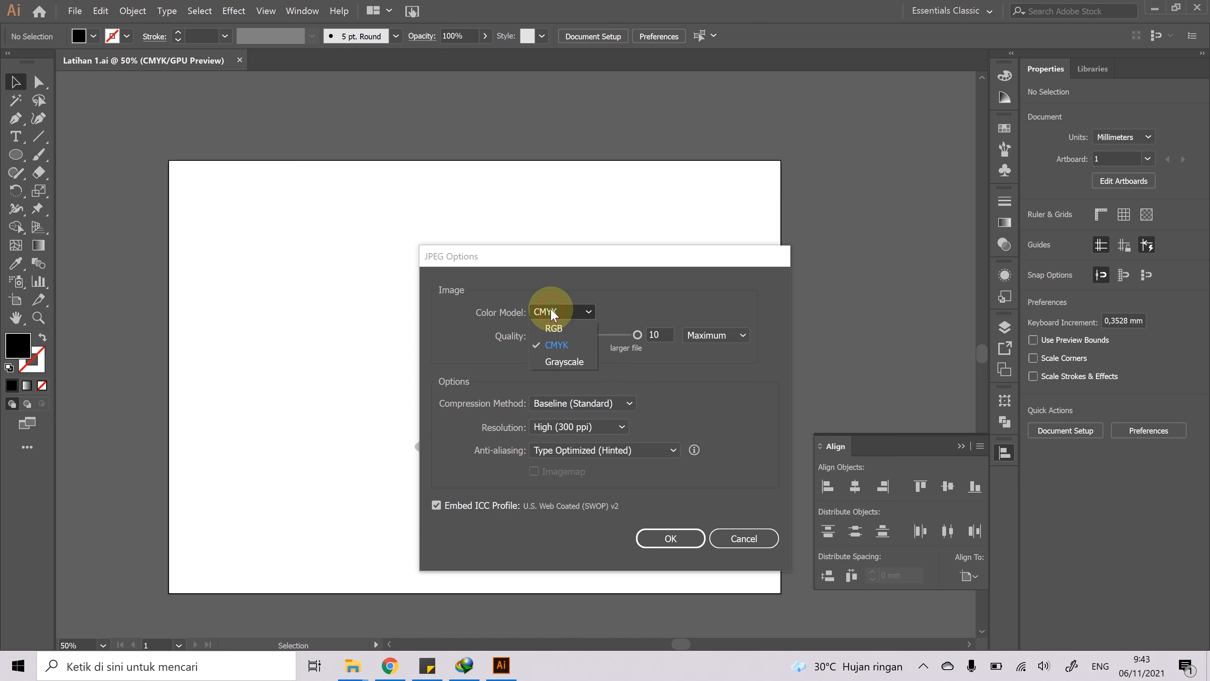
left_click(556, 329)
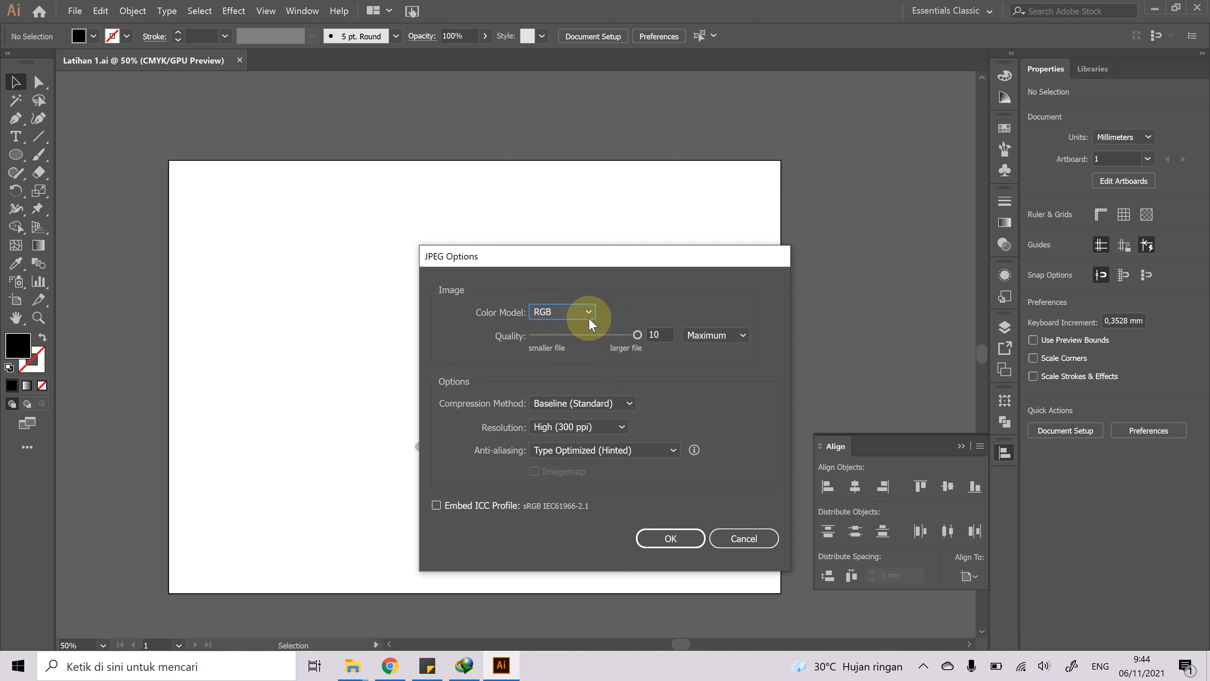
left_click(566, 314)
left_click(555, 344)
left_click(561, 315)
left_click(557, 327)
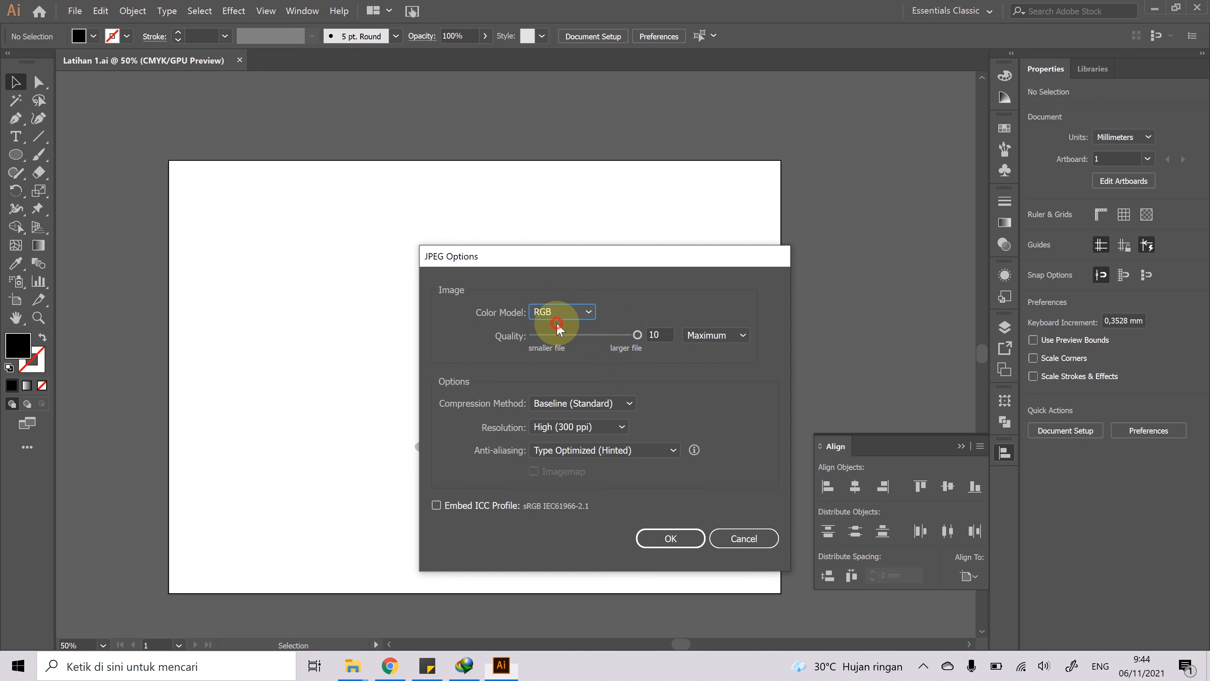
left_click(670, 538)
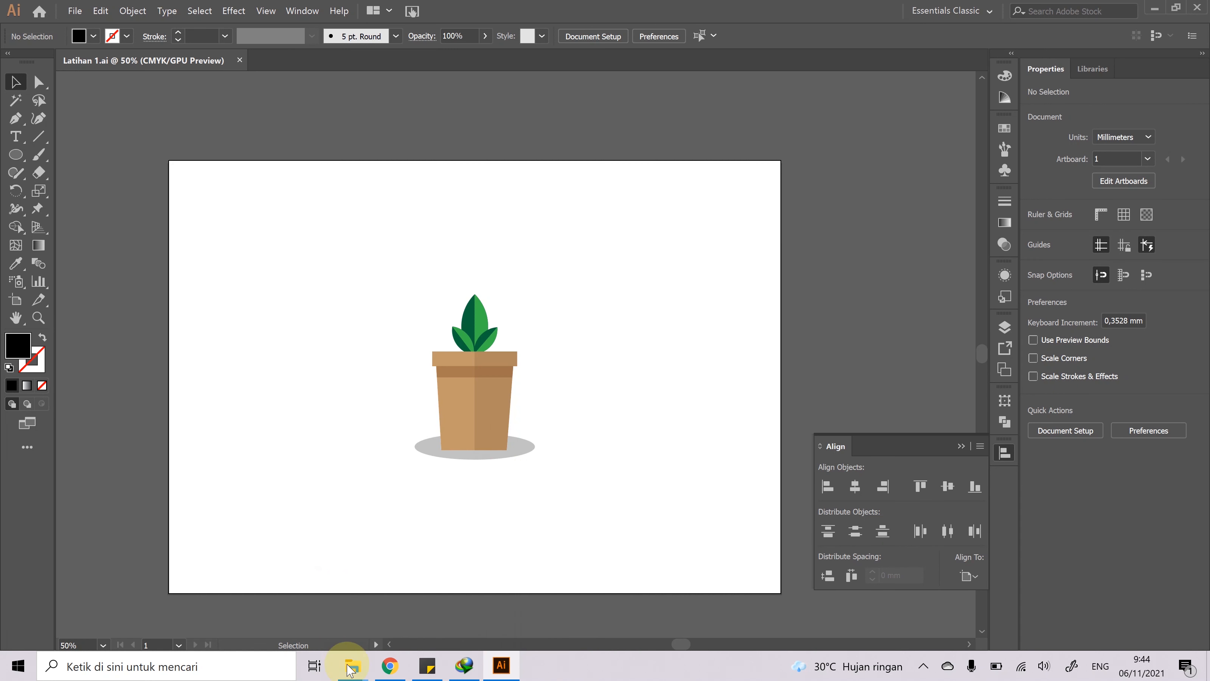
- Switch to File Explorer and open the exported image Latihan 1-01 from the Pot Bunga folder in Documents
left_click(355, 668)
left_click(452, 572)
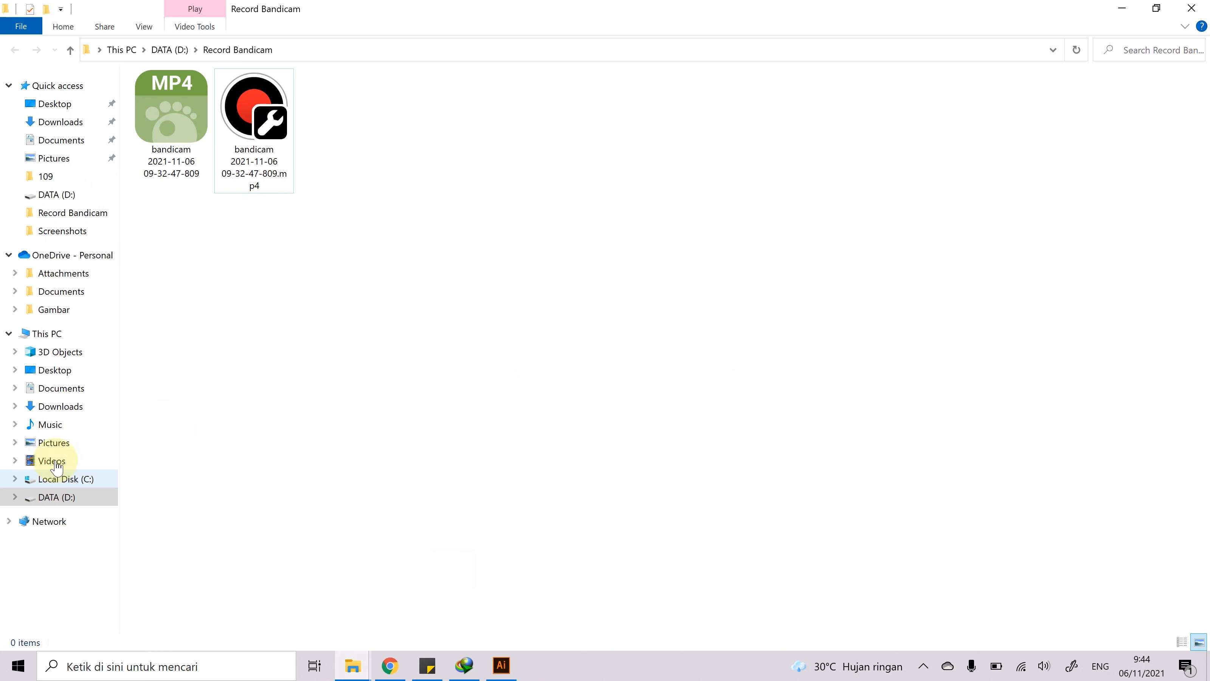
left_click(77, 139)
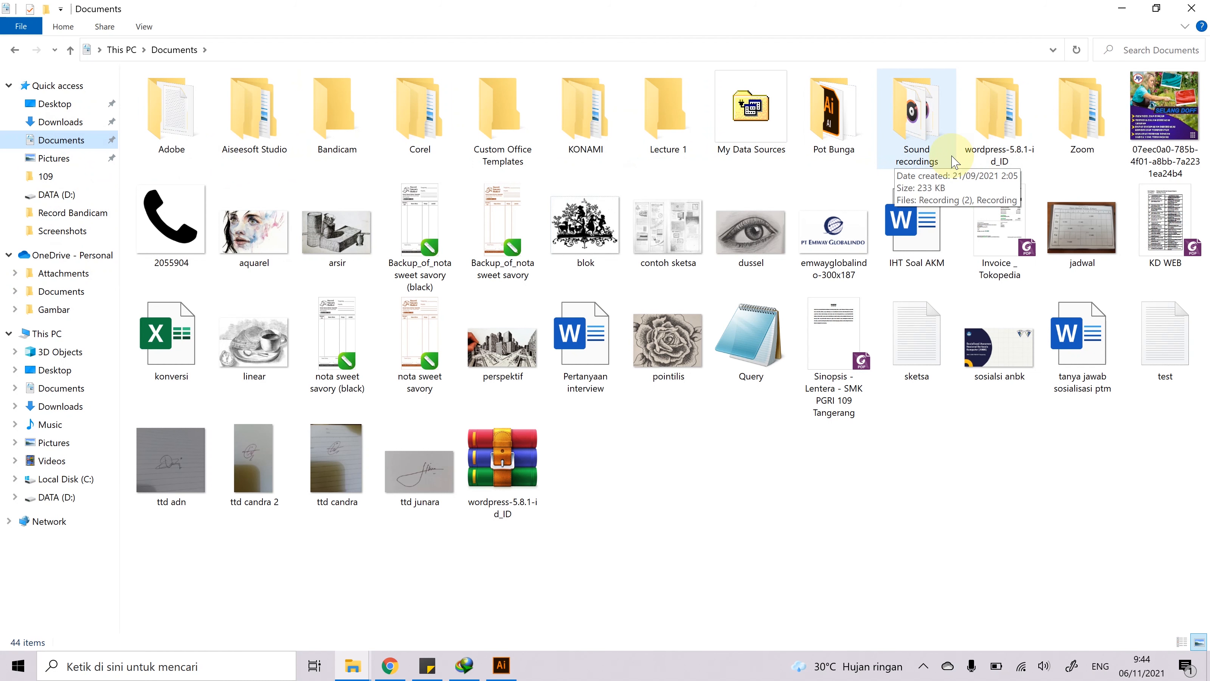
double_click(832, 108)
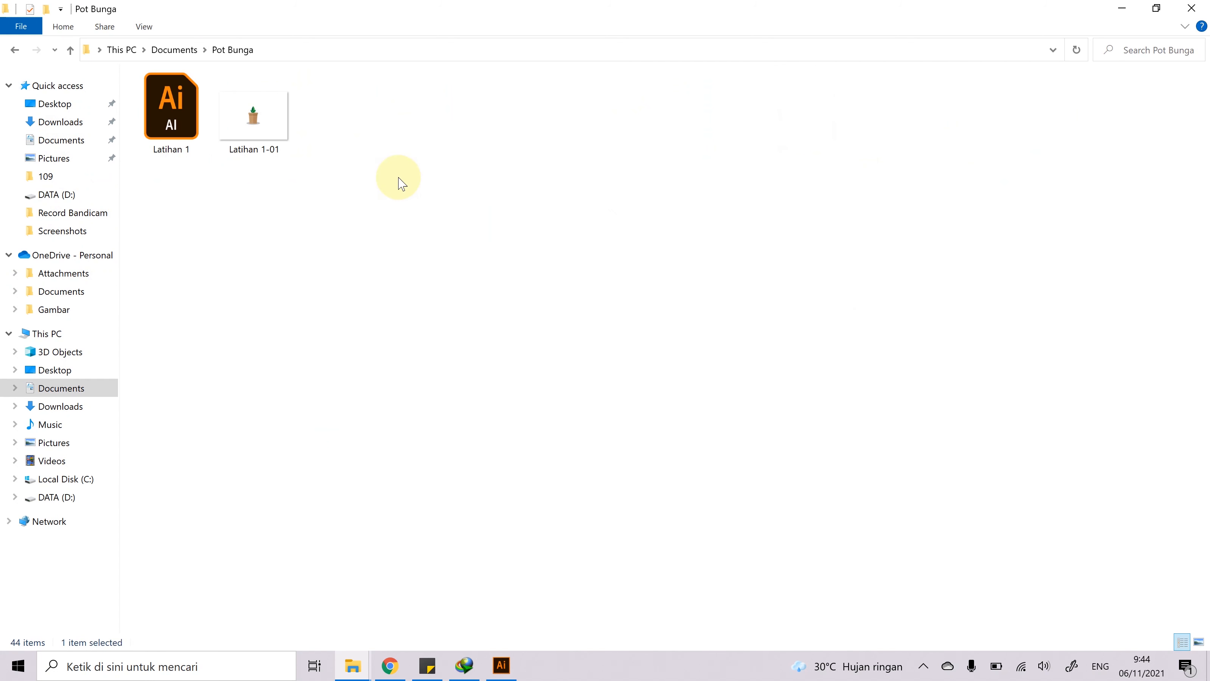
double_click(259, 120)
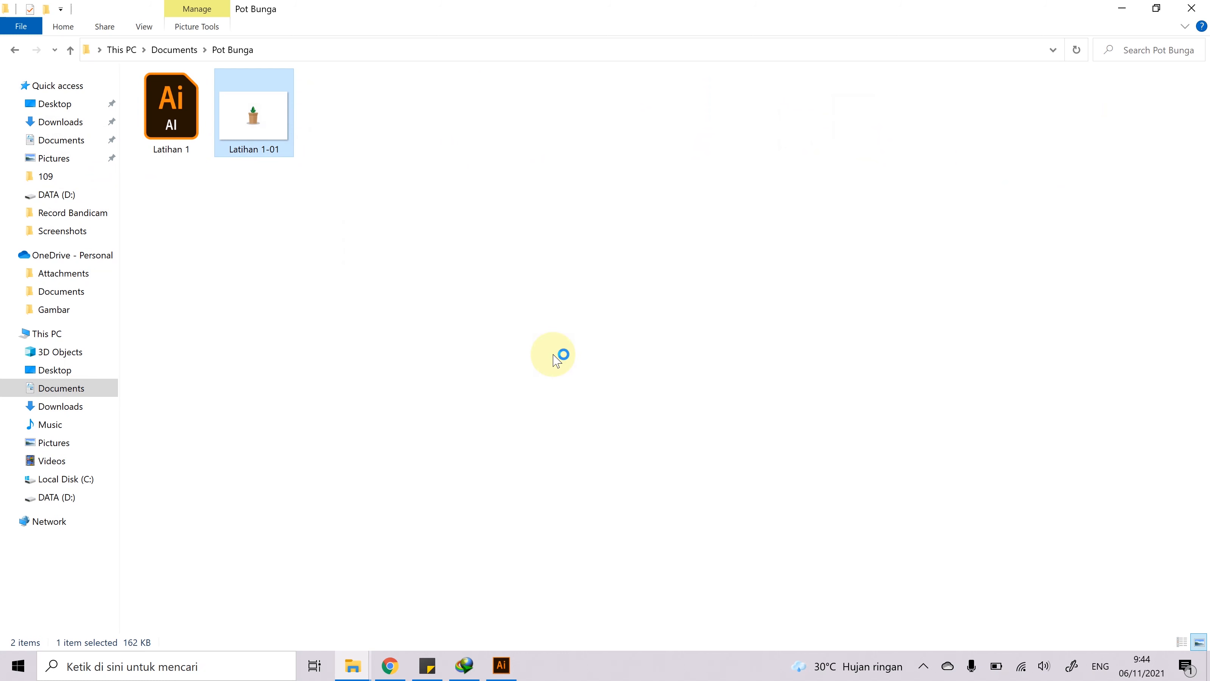